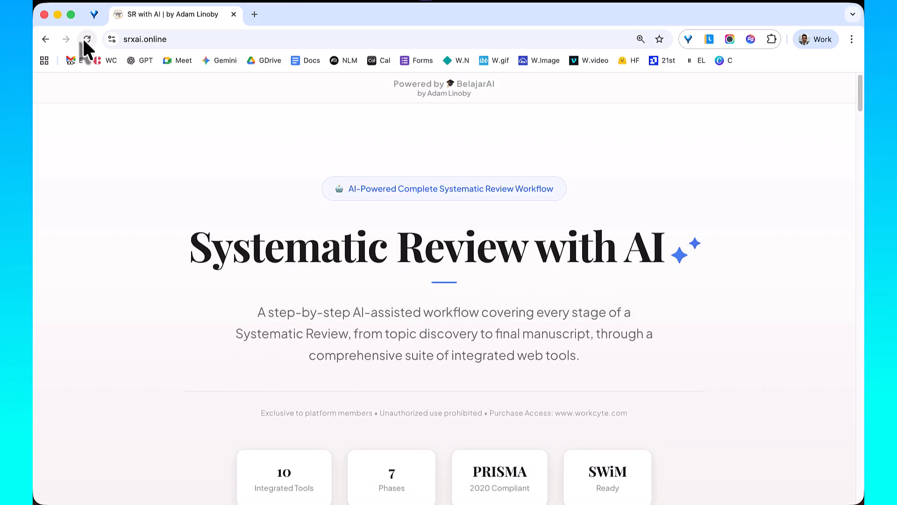
Look through the Planning phase tools of the interactive workflow down to the SR Search Tracker.
{"action": "scroll", "coordinate": [782, 226], "scroll_direction": "down", "scroll_amount": 10}
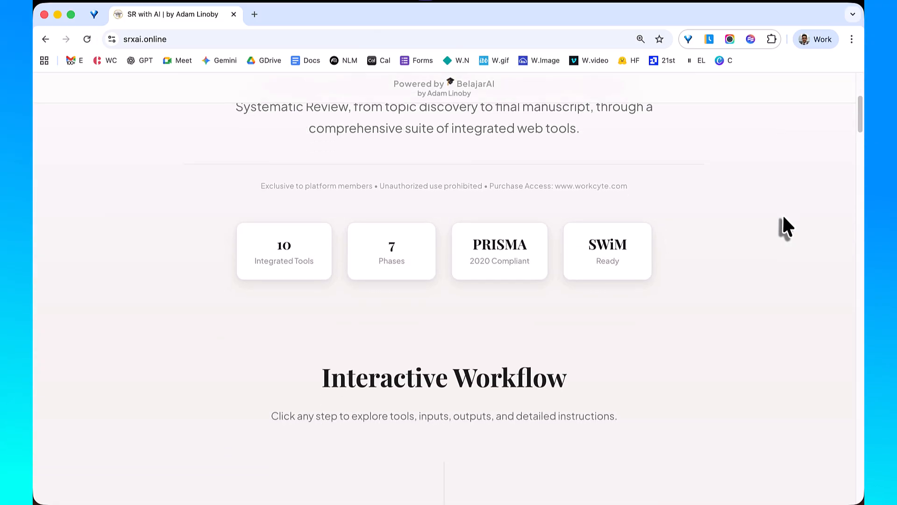
{"action": "scroll", "coordinate": [783, 218], "scroll_direction": "down", "scroll_amount": 4}
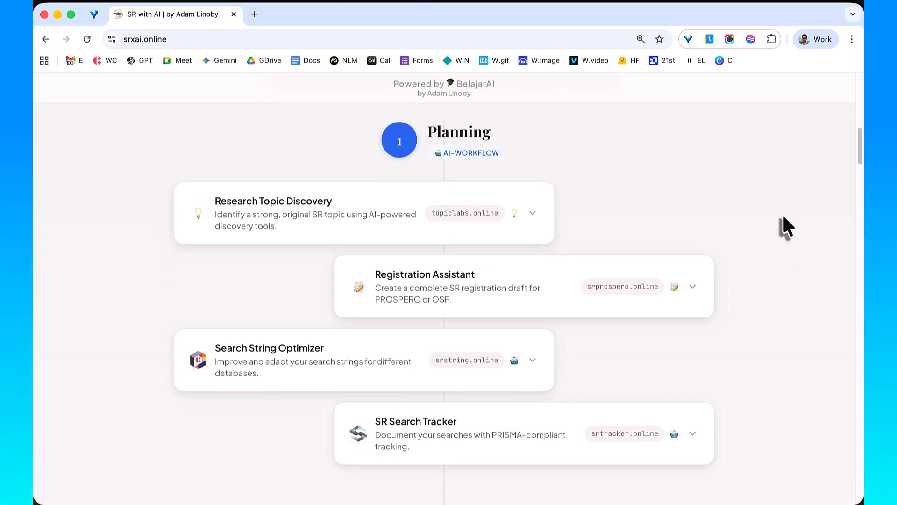
{"action": "key", "text": "ctrl+s"}
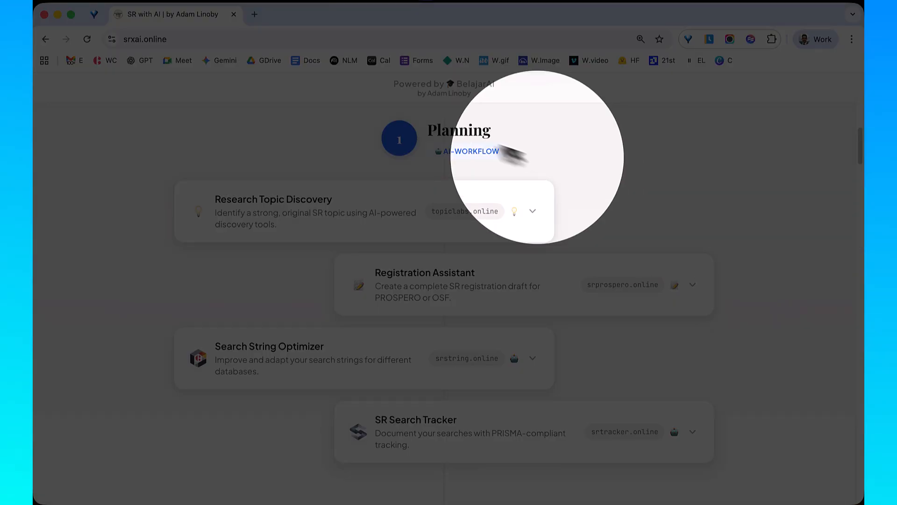
{"action": "key", "text": "ctrl+s"}
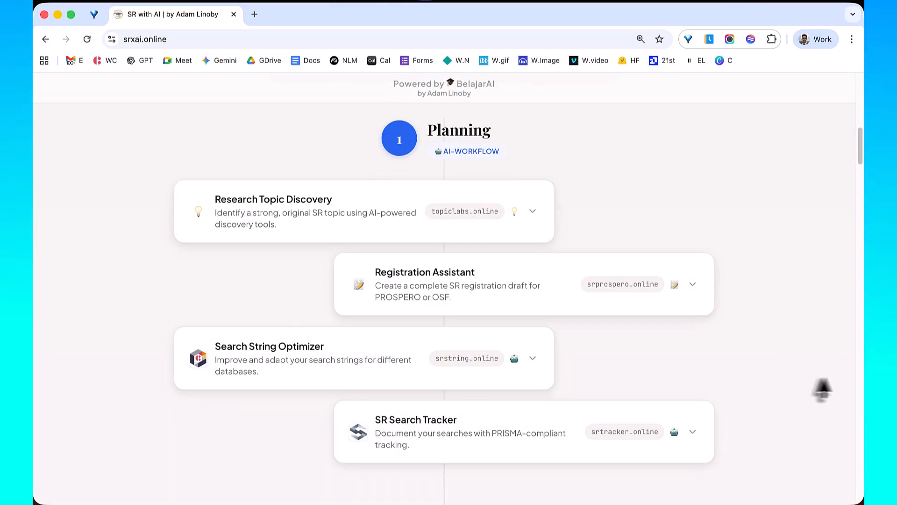
{"action": "scroll", "coordinate": [818, 386], "scroll_direction": "down", "scroll_amount": 6}
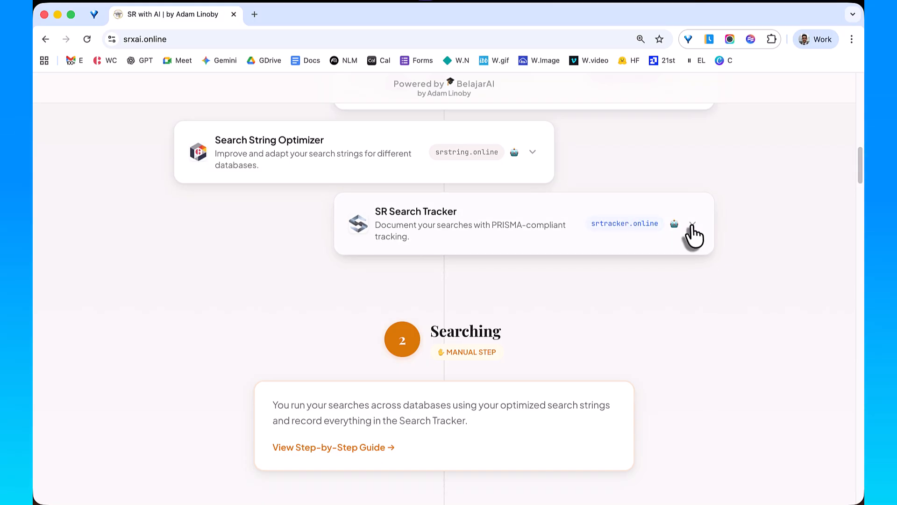
{"action": "key", "text": "ctrl+a"}
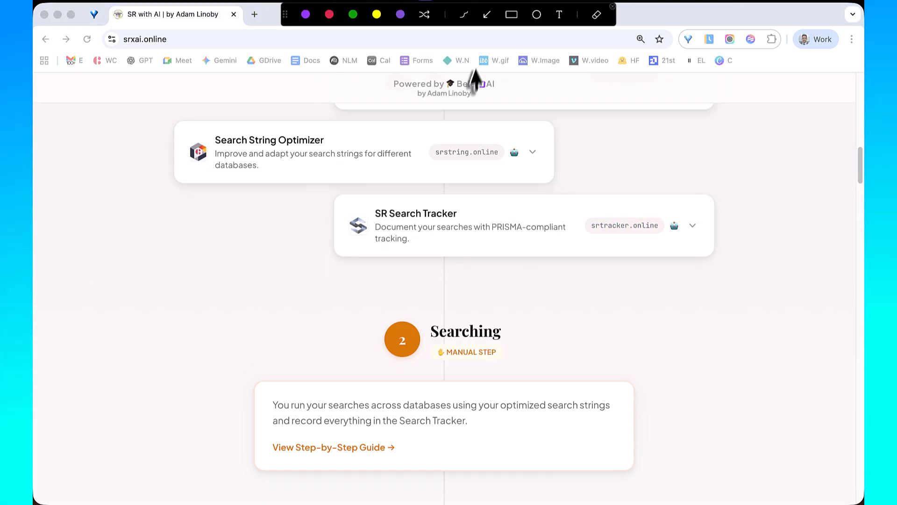
{"action": "left_click", "coordinate": [486, 16]}
{"action": "left_click_drag", "start_coordinate": [208, 265], "coordinate": [340, 215]}
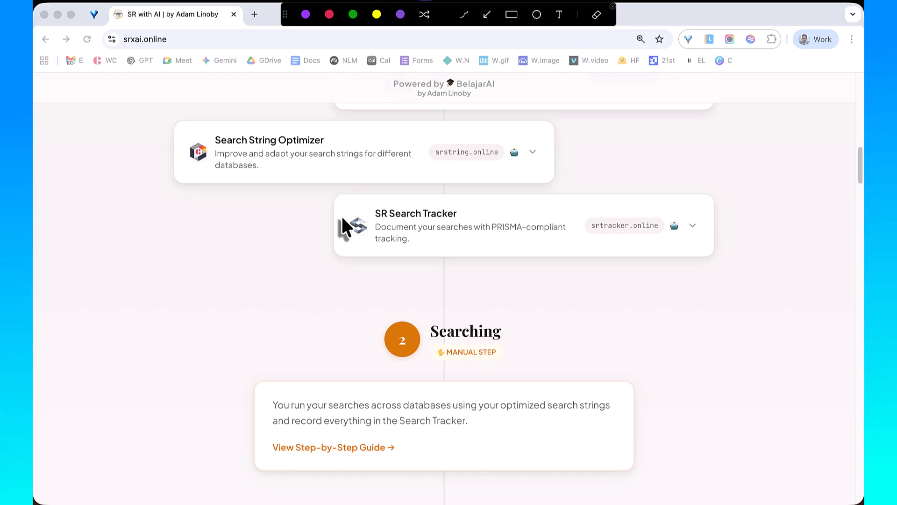
{"action": "left_click_drag", "start_coordinate": [208, 265], "coordinate": [340, 216]}
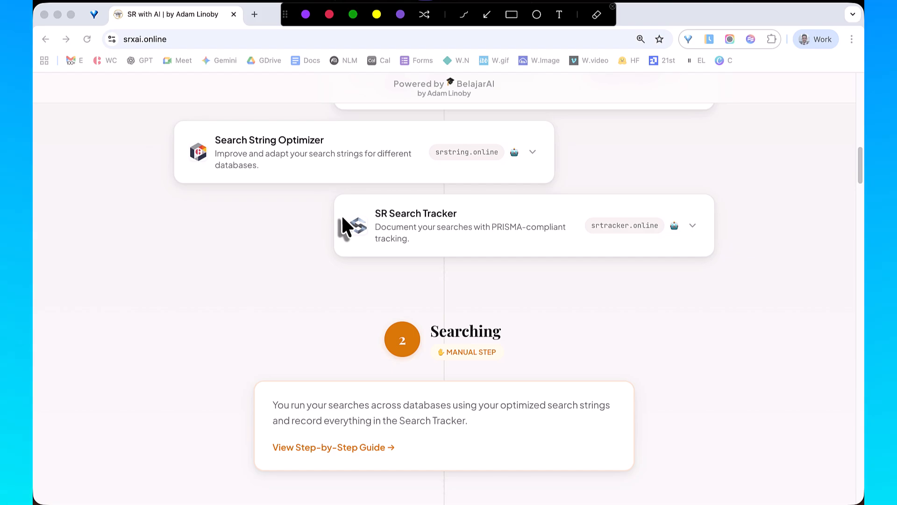
{"action": "key", "text": "Escape"}
Expand the SR Search Tracker card in the Planning phase and visit its tool.
{"action": "scroll", "coordinate": [693, 149], "scroll_direction": "down", "scroll_amount": 3}
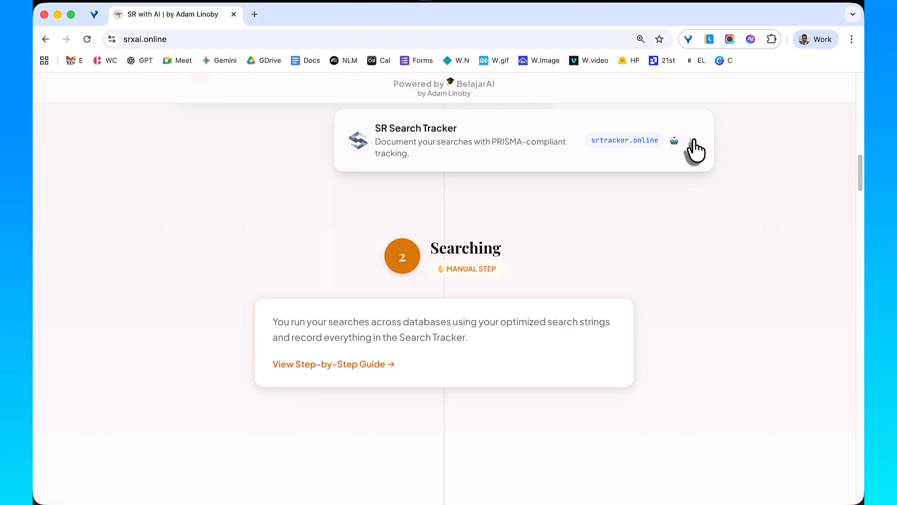
{"action": "left_click", "coordinate": [694, 143]}
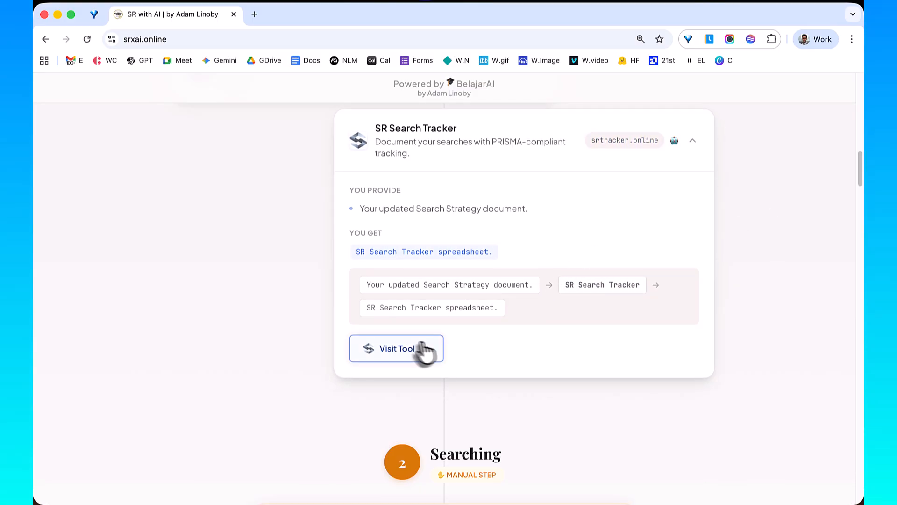
{"action": "left_click", "coordinate": [411, 353]}
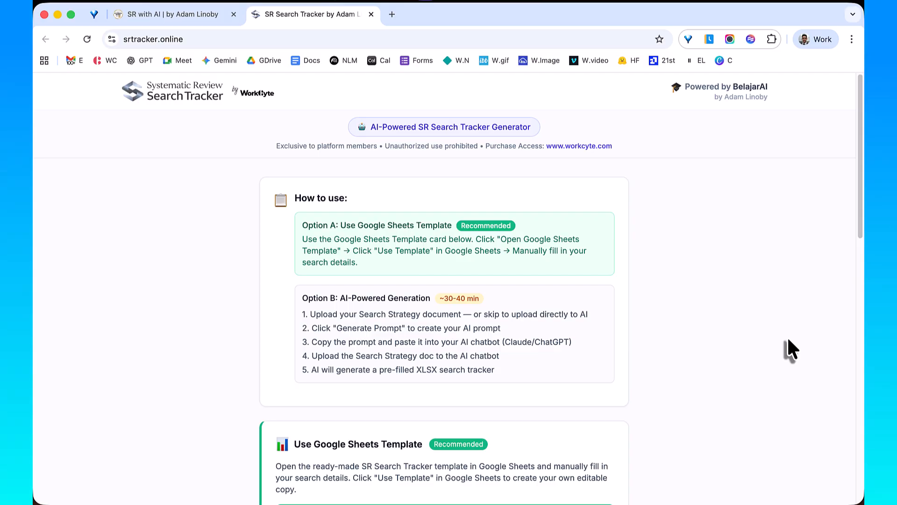
Examine the Option A and Option B instructions and the Google Sheets template card, framing each with an annotation rectangle.
{"action": "key", "text": "ctrl+alt+a"}
{"action": "left_click", "coordinate": [514, 18]}
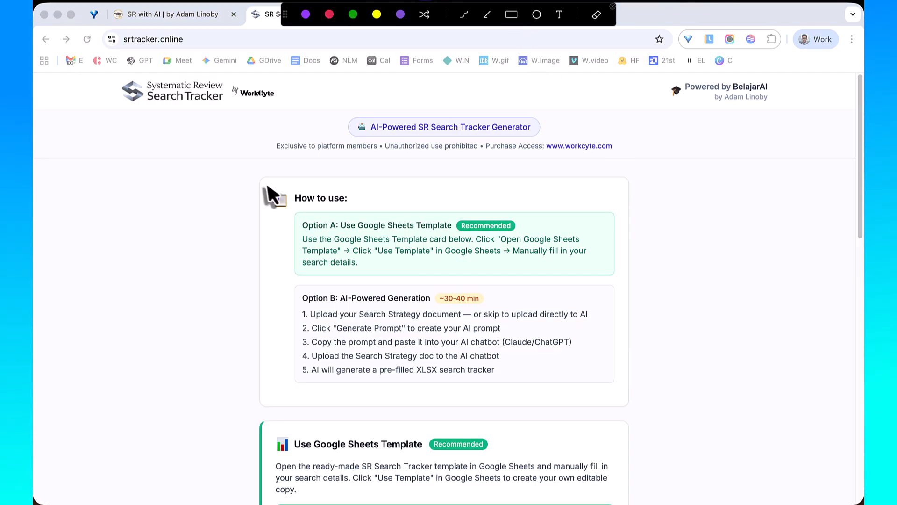
{"action": "mouse_move", "coordinate": [260, 182]}
{"action": "left_mouse_down"}
{"action": "mouse_move", "coordinate": [313, 220]}
{"action": "mouse_move", "coordinate": [532, 274]}
{"action": "mouse_move", "coordinate": [627, 282]}
{"action": "left_mouse_up"}
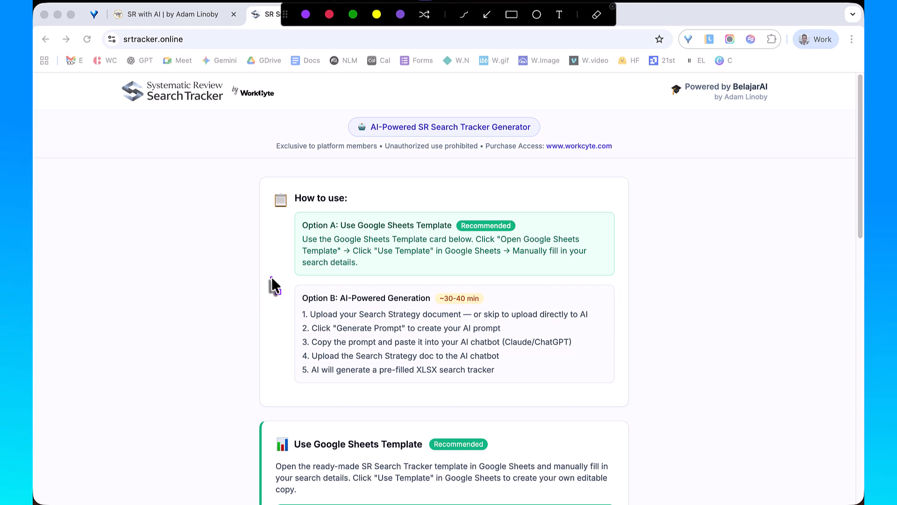
{"action": "mouse_move", "coordinate": [271, 276]}
{"action": "left_mouse_down"}
{"action": "mouse_move", "coordinate": [467, 369]}
{"action": "mouse_move", "coordinate": [624, 392]}
{"action": "left_mouse_up"}
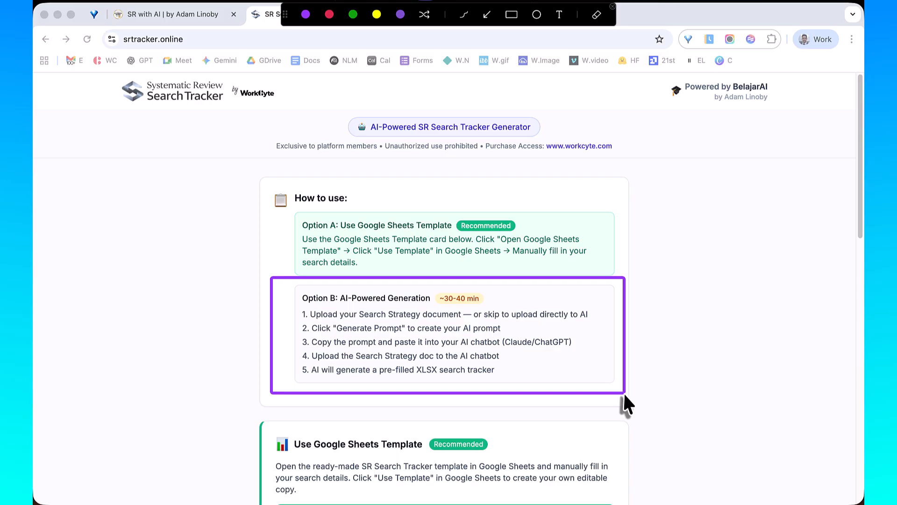
{"action": "scroll", "coordinate": [623, 392], "scroll_direction": "down", "scroll_amount": 5}
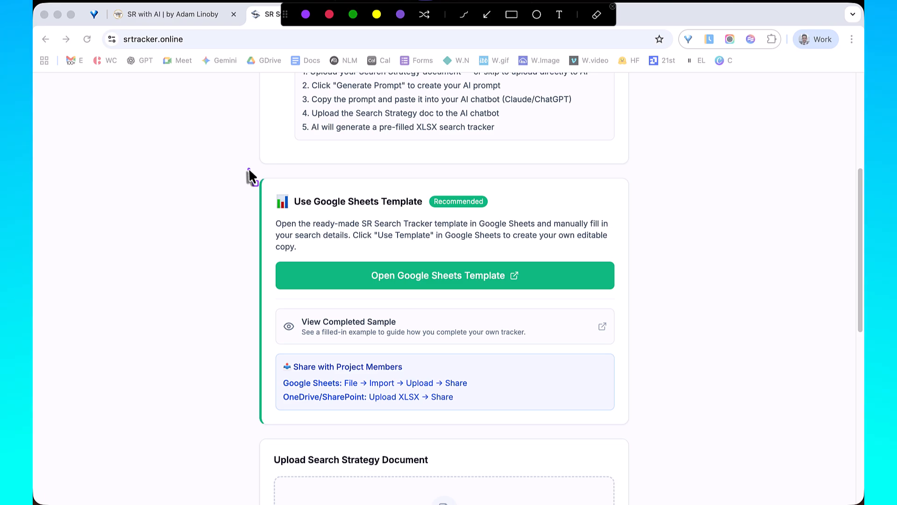
{"action": "mouse_move", "coordinate": [249, 169]}
{"action": "left_mouse_down"}
{"action": "mouse_move", "coordinate": [563, 363]}
{"action": "mouse_move", "coordinate": [635, 432]}
{"action": "left_mouse_up"}
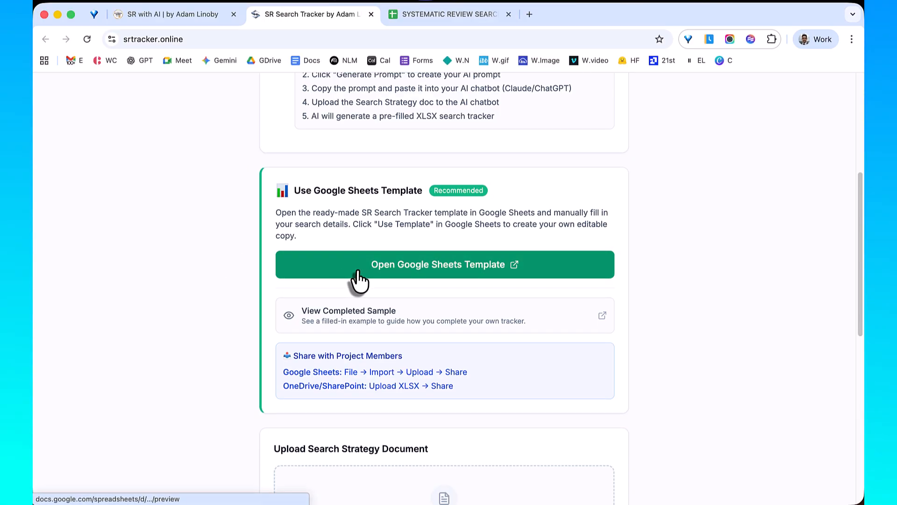
Open the search tracker's Google Sheets template and create an editable copy from it.
{"action": "left_click", "coordinate": [358, 271]}
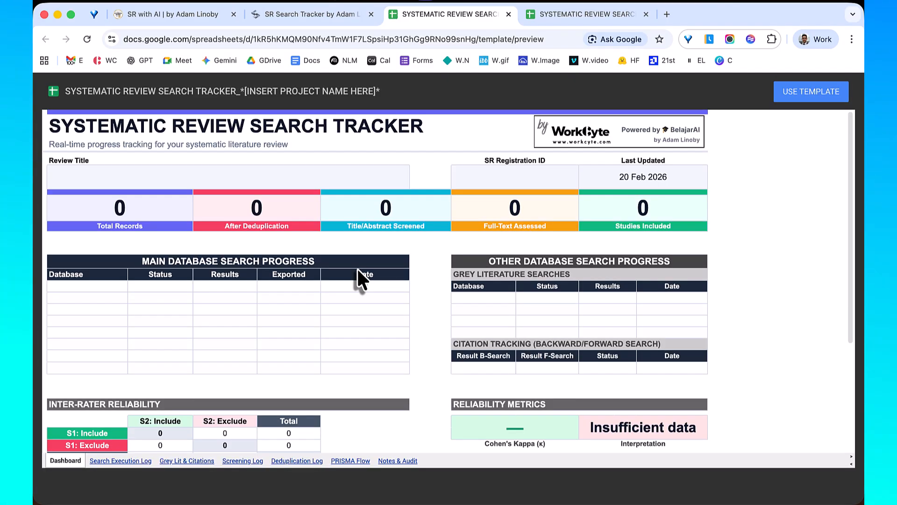
{"action": "key", "text": "ctrl+shift+a"}
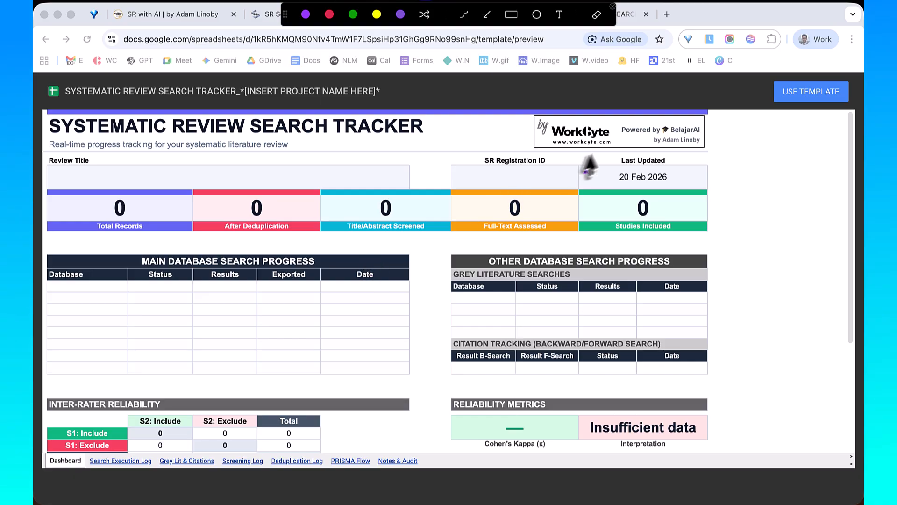
{"action": "key", "text": "Escape"}
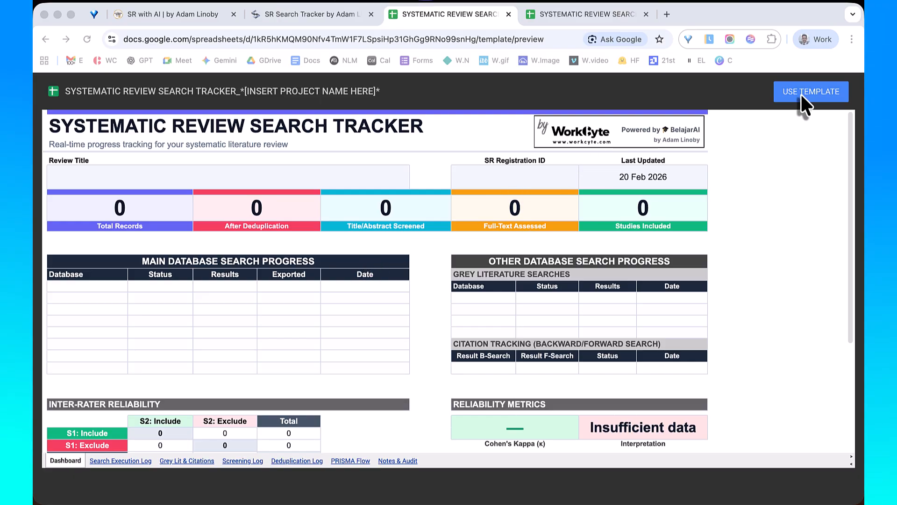
{"action": "key", "text": "ctrl+alt+s"}
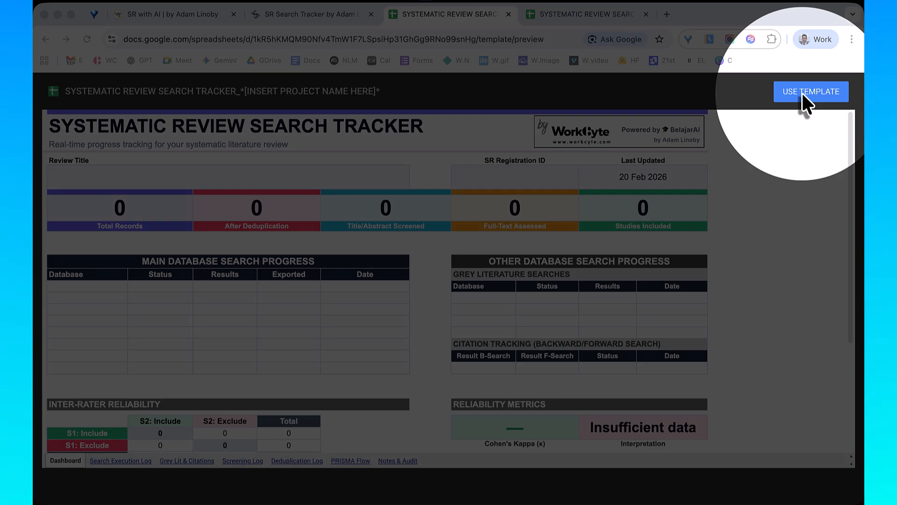
{"action": "key", "text": "ctrl+alt+s"}
{"action": "left_click", "coordinate": [802, 94]}
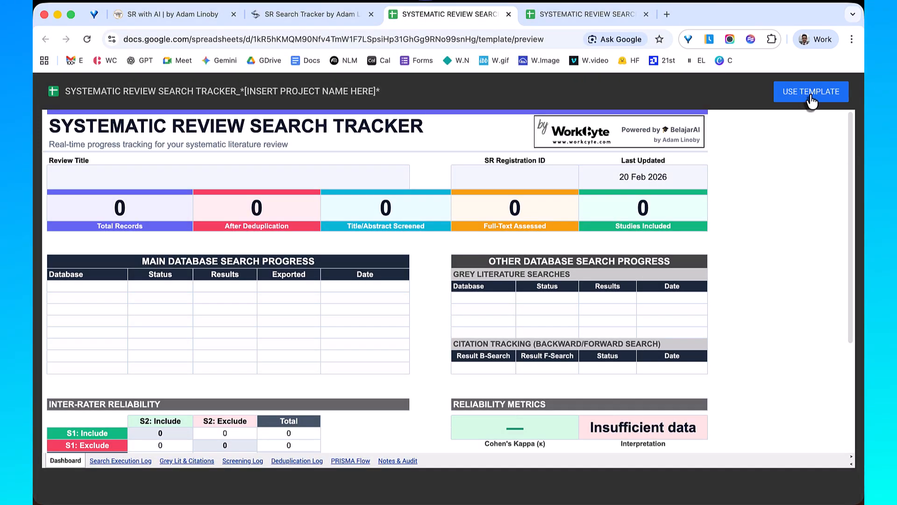
{"action": "left_click", "coordinate": [811, 98]}
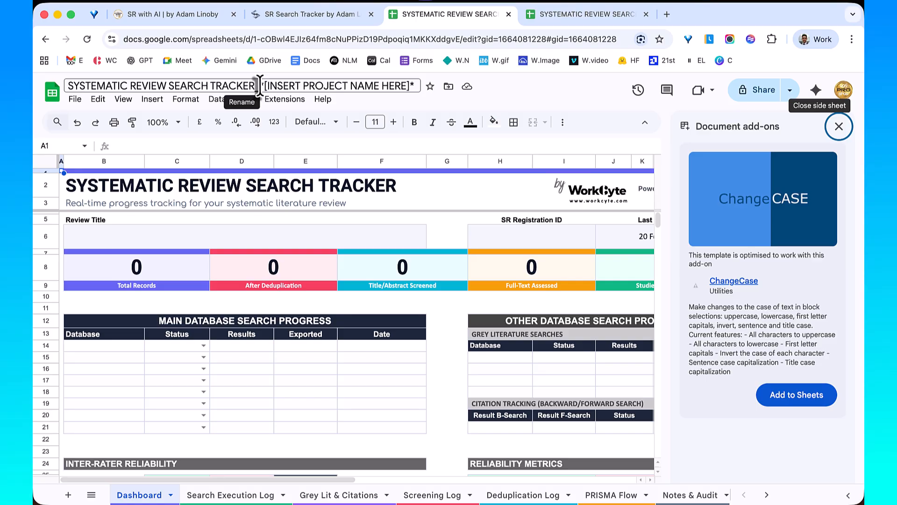
Rename the spreadsheet as SYSTEMATIC REVIEW SEARCH TRACKER_REDs Project and close the document add-ons pane.
{"action": "left_click_drag", "start_coordinate": [260, 85], "coordinate": [415, 86]}
{"action": "type", "text": "RE"}
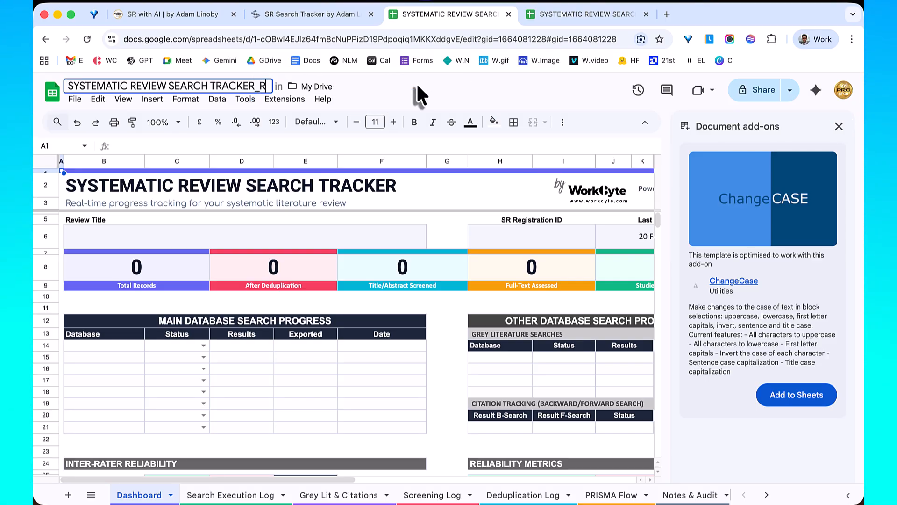
{"action": "type", "text": "Ds"}
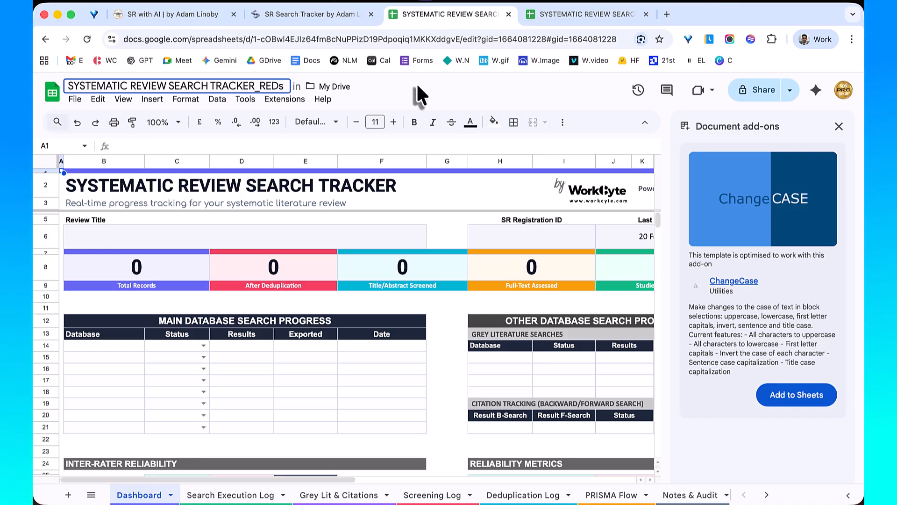
{"action": "type", "text": " Pro"}
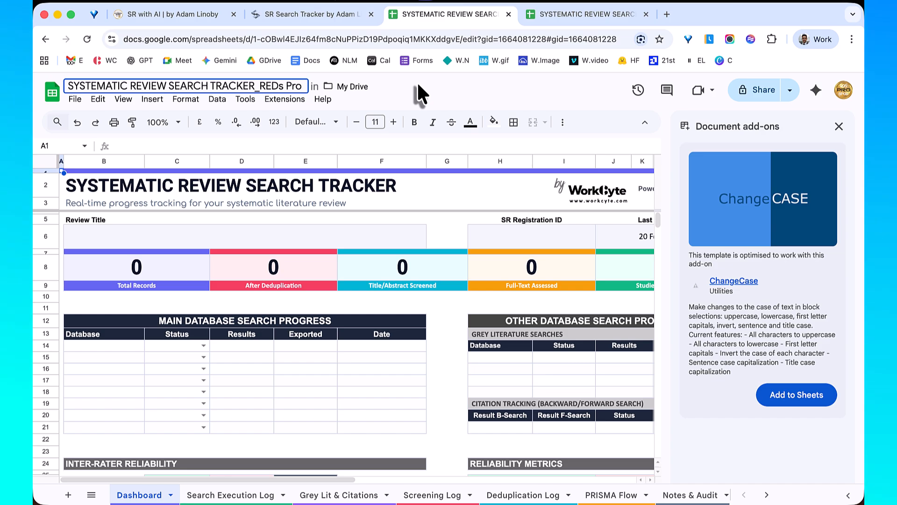
{"action": "type", "text": "ject"}
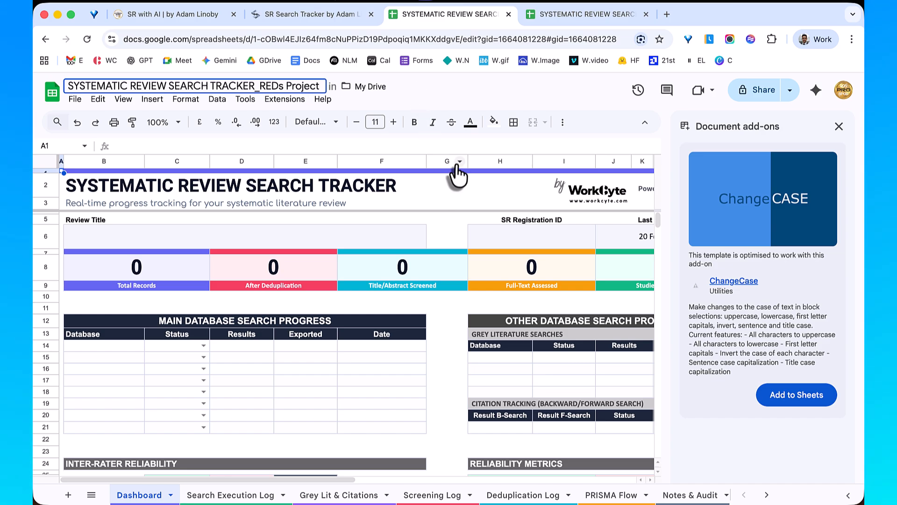
{"action": "left_click", "coordinate": [485, 80]}
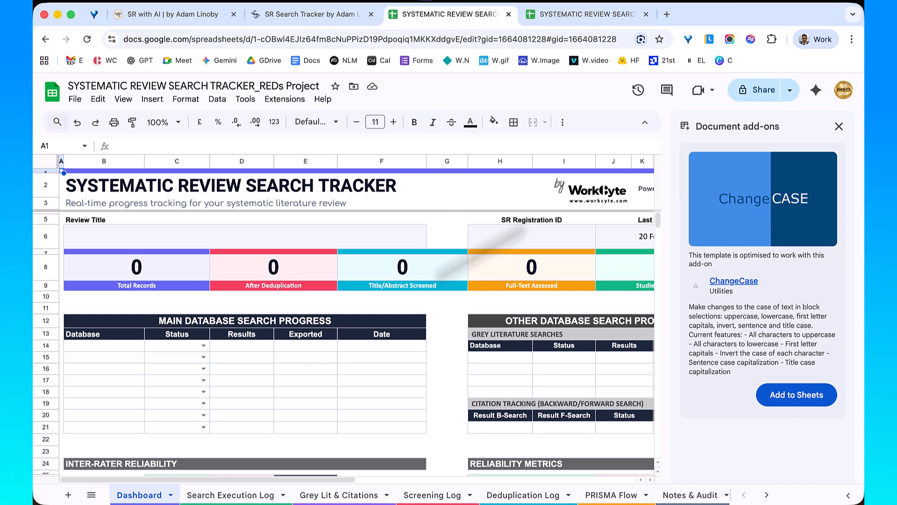
{"action": "left_click", "coordinate": [839, 134]}
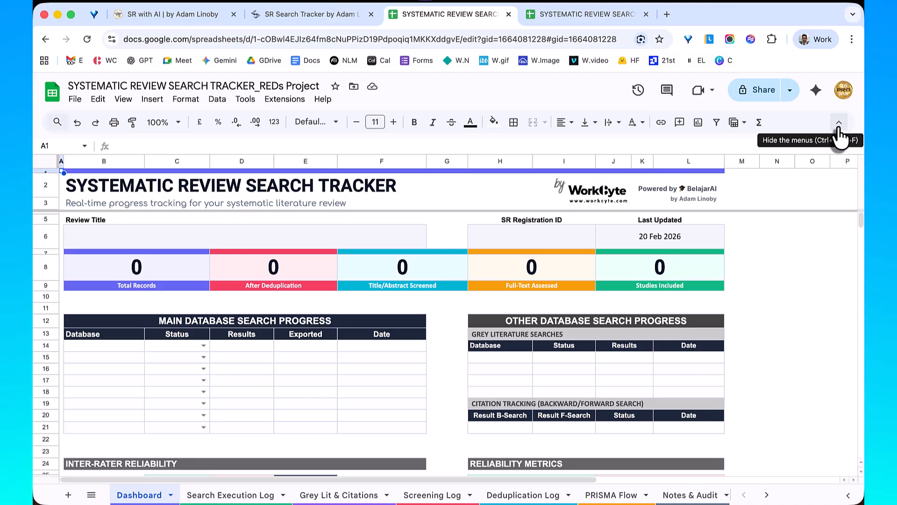
Look over the Dashboard's database search progress, inter-rater reliability and reliability metrics sections.
{"action": "scroll", "coordinate": [770, 314], "scroll_direction": "down", "scroll_amount": 1}
{"action": "scroll", "coordinate": [769, 306], "scroll_direction": "up", "scroll_amount": 1}
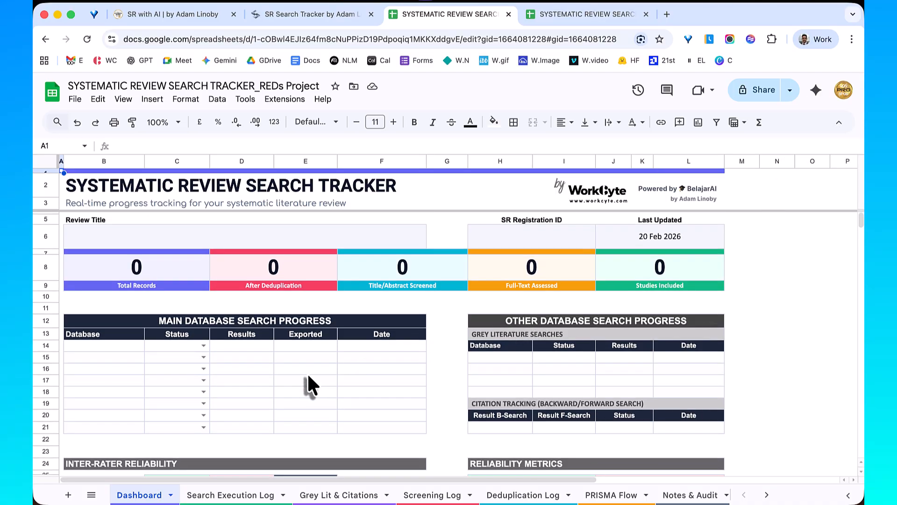
{"action": "scroll", "coordinate": [308, 377], "scroll_direction": "down", "scroll_amount": 3}
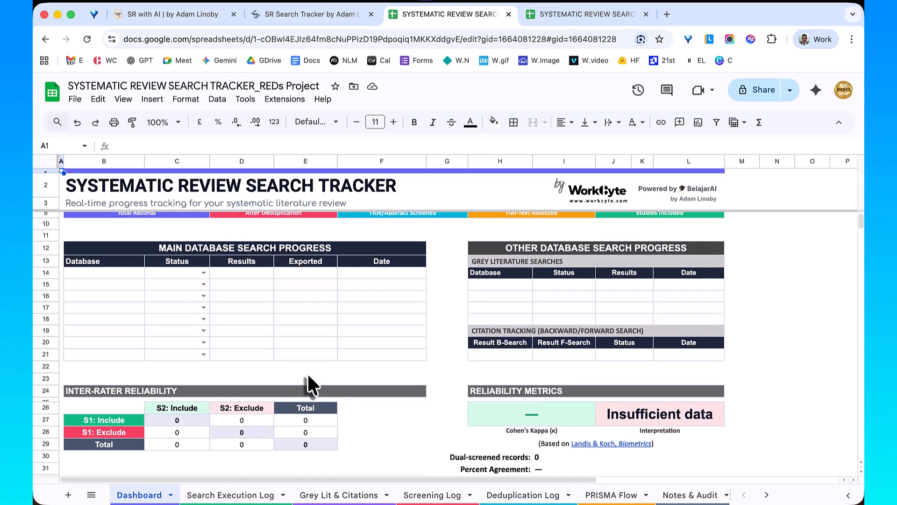
{"action": "scroll", "coordinate": [307, 372], "scroll_direction": "up", "scroll_amount": 3}
{"action": "scroll", "coordinate": [308, 376], "scroll_direction": "up", "scroll_amount": 1}
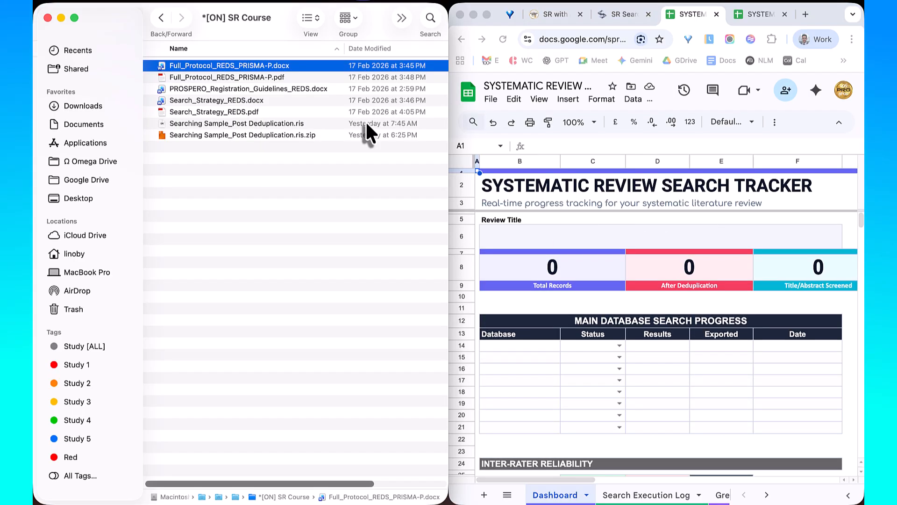
Open Full_Protocol_REDS_PRISMA-P.docx from the *[ON] SR Course folder in Word.
{"action": "key", "text": "ctrl+a"}
{"action": "left_click_drag", "start_coordinate": [367, 55], "coordinate": [302, 61]}
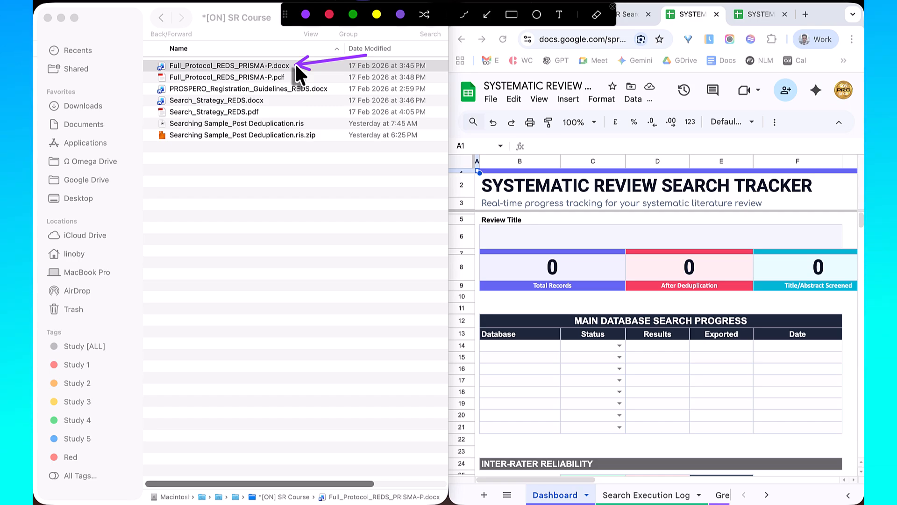
{"action": "key", "text": "Escape"}
{"action": "left_click", "coordinate": [279, 66]}
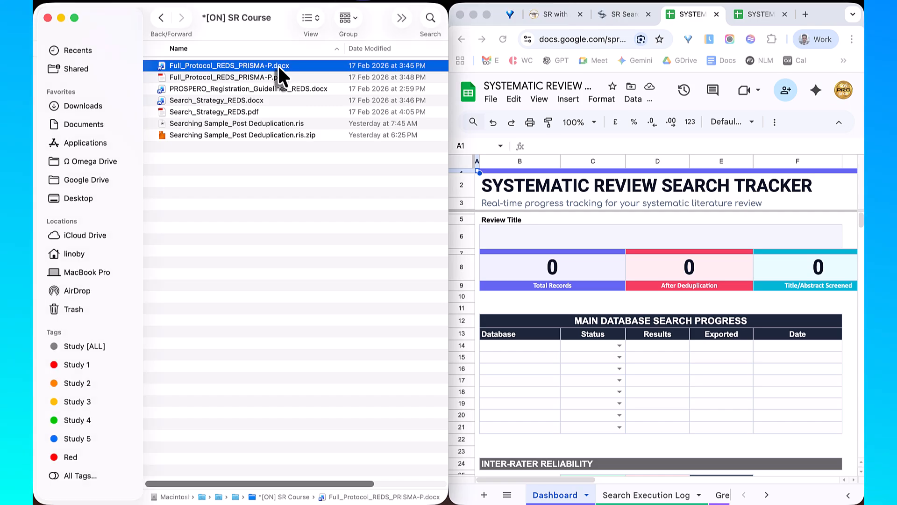
{"action": "double_click", "coordinate": [277, 65]}
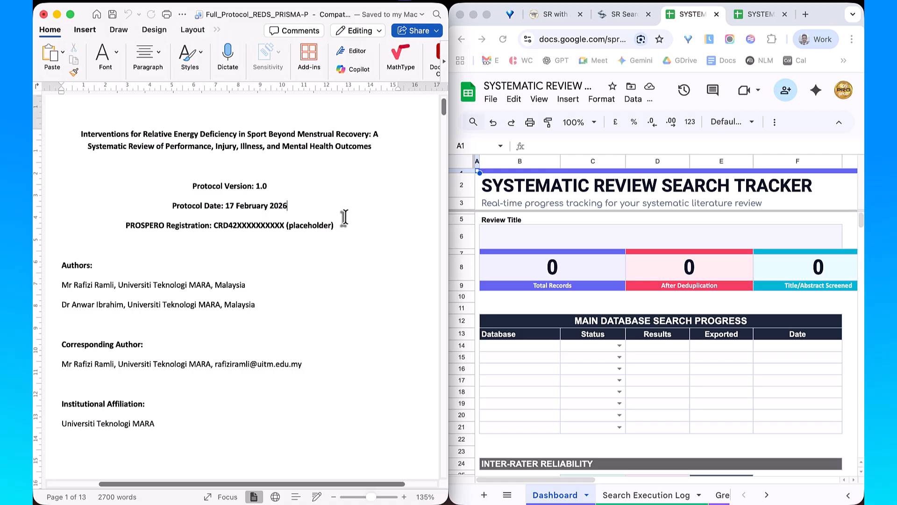
Copy the review title from the protocol document into the Dashboard's Review Title cell.
{"action": "mouse_move", "coordinate": [376, 146]}
{"action": "left_mouse_down"}
{"action": "mouse_move", "coordinate": [164, 148]}
{"action": "mouse_move", "coordinate": [94, 132]}
{"action": "left_mouse_up"}
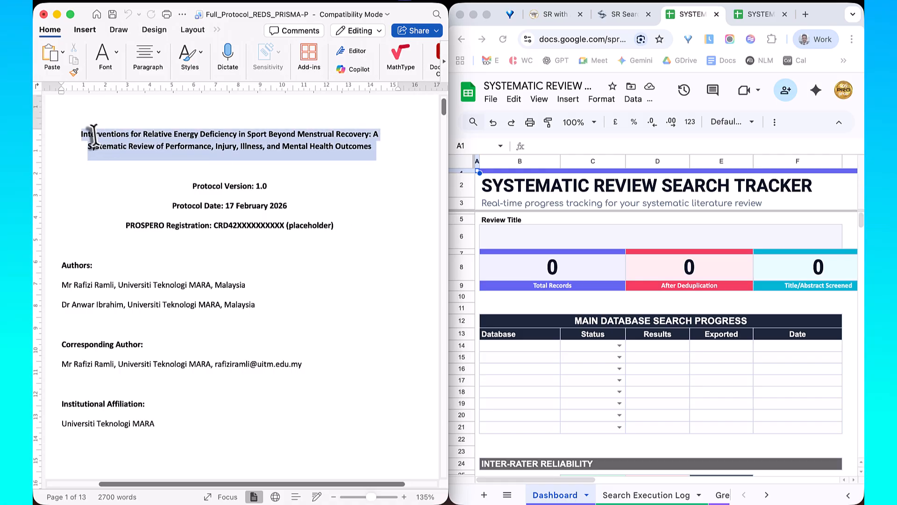
{"action": "right_click", "coordinate": [94, 132]}
{"action": "left_click", "coordinate": [112, 161]}
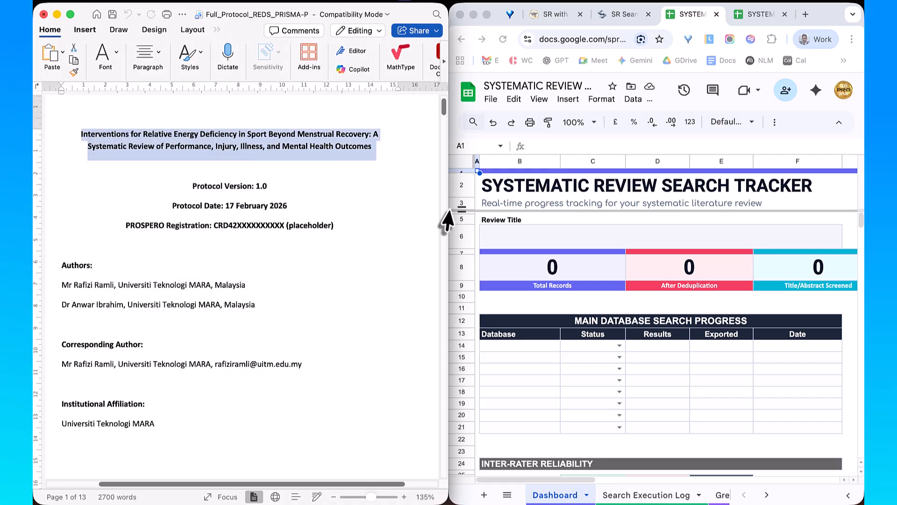
{"action": "double_click", "coordinate": [493, 229]}
{"action": "right_click", "coordinate": [493, 229]}
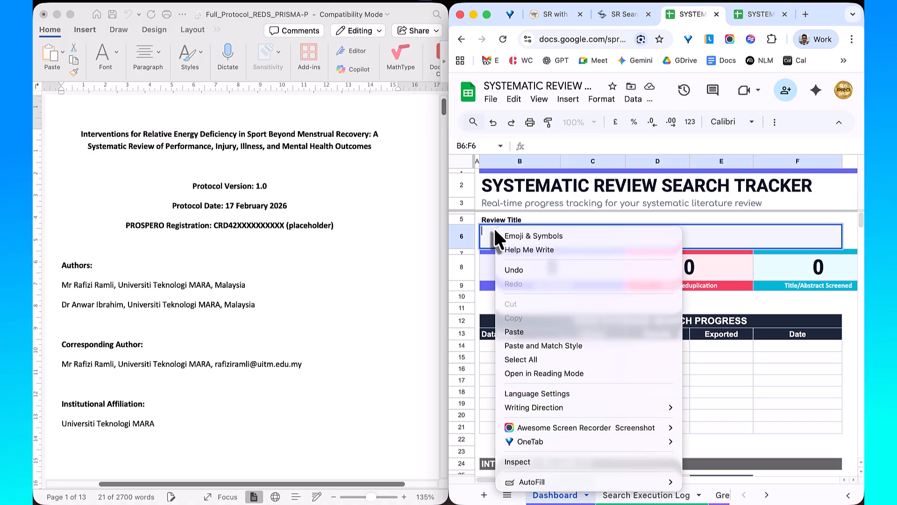
{"action": "left_click", "coordinate": [518, 330]}
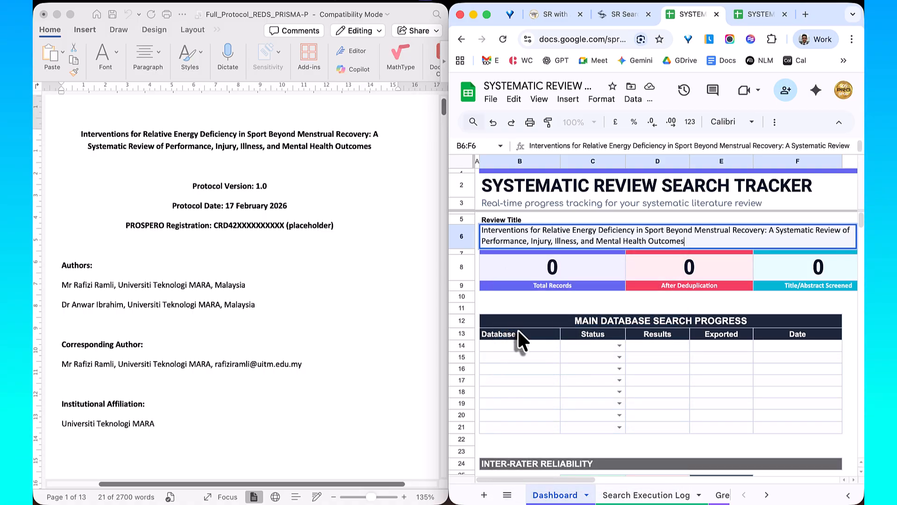
{"action": "left_click", "coordinate": [568, 381]}
Locate the Dashboard's SR Registration ID cell, switch to the My PROSPERO page and list its Registered records.
{"action": "scroll", "coordinate": [568, 380], "scroll_direction": "right", "scroll_amount": 5}
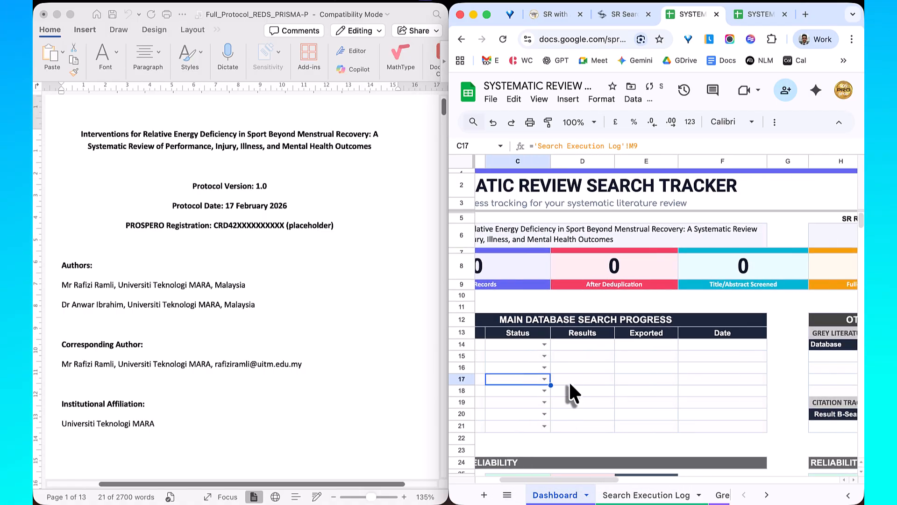
{"action": "scroll", "coordinate": [568, 381], "scroll_direction": "right", "scroll_amount": 2}
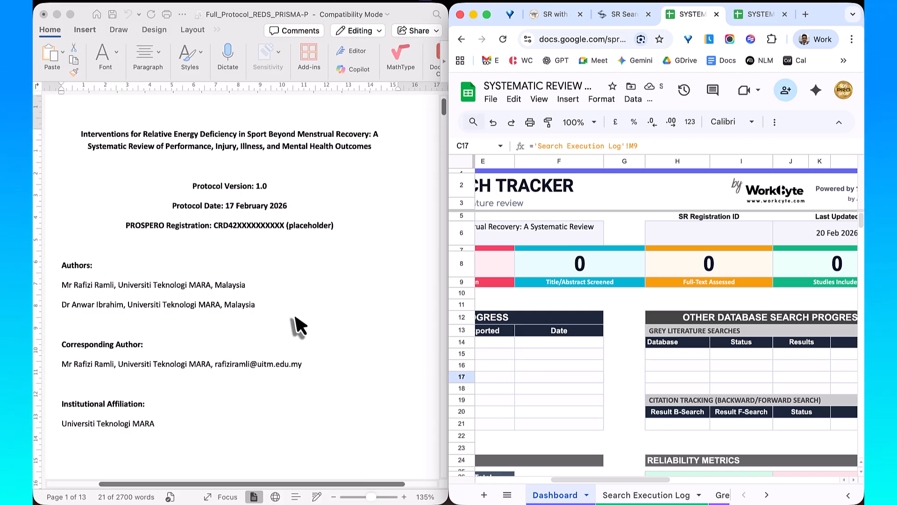
{"action": "left_click", "coordinate": [297, 325]}
{"action": "left_click", "coordinate": [283, 227]}
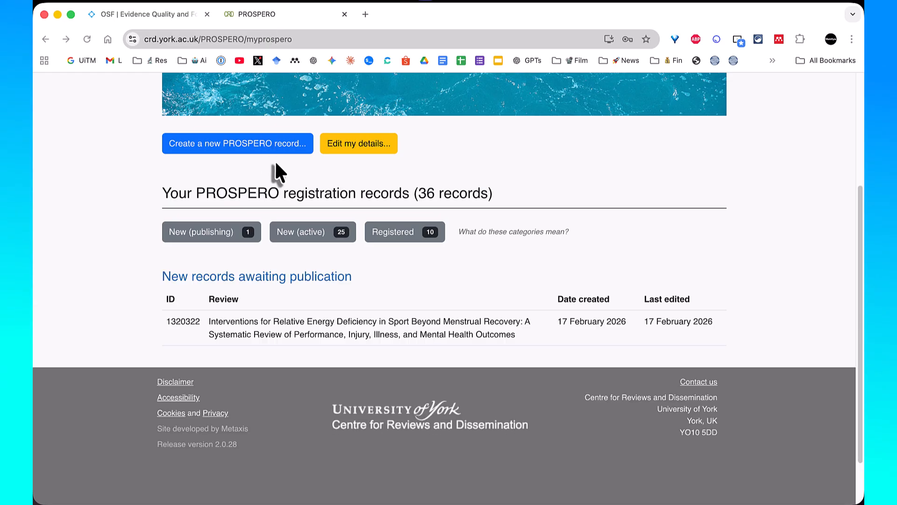
{"action": "scroll", "coordinate": [275, 160], "scroll_direction": "up", "scroll_amount": 3}
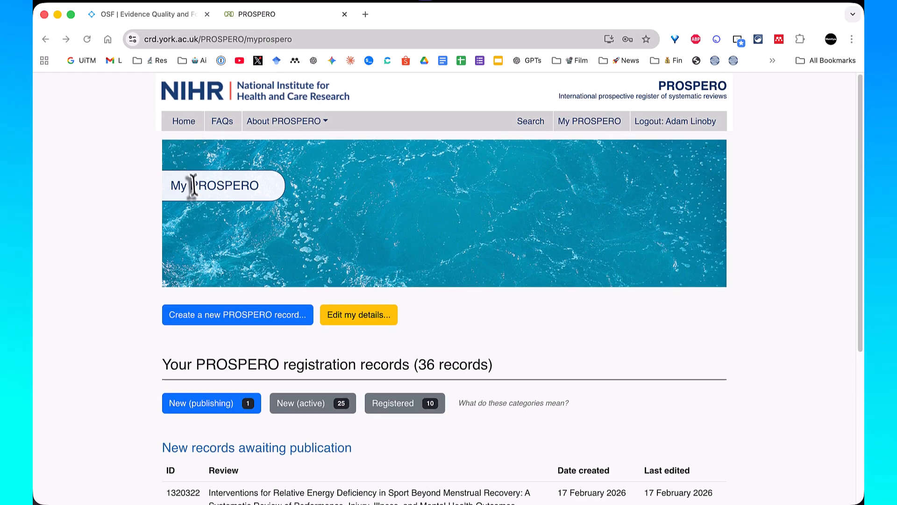
{"action": "left_click", "coordinate": [183, 122]}
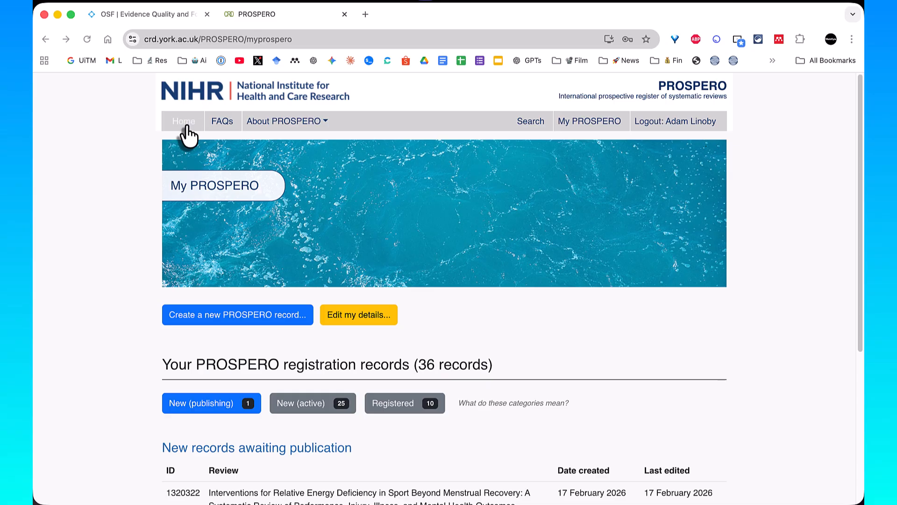
{"action": "left_click", "coordinate": [579, 122]}
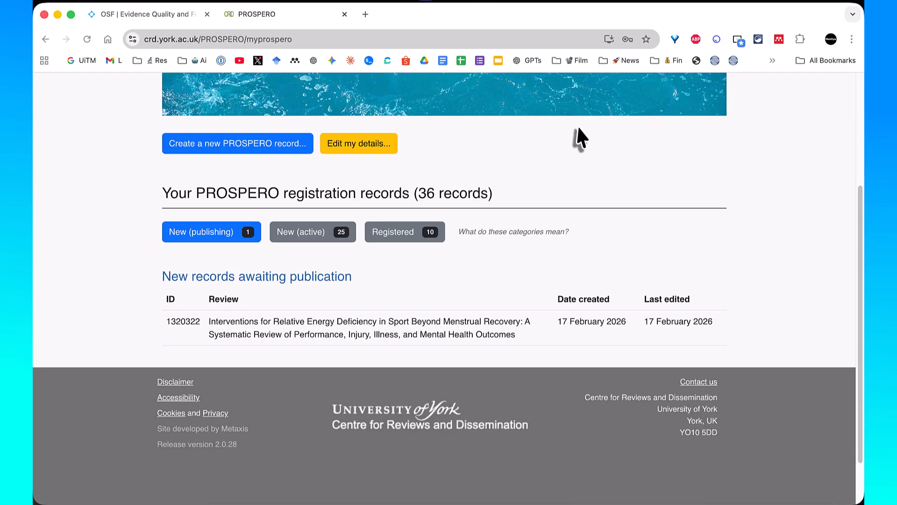
{"action": "left_click", "coordinate": [423, 233]}
{"action": "scroll", "coordinate": [461, 270], "scroll_direction": "down", "scroll_amount": 1}
{"action": "key", "text": "ctrl+a"}
{"action": "left_click", "coordinate": [510, 15]}
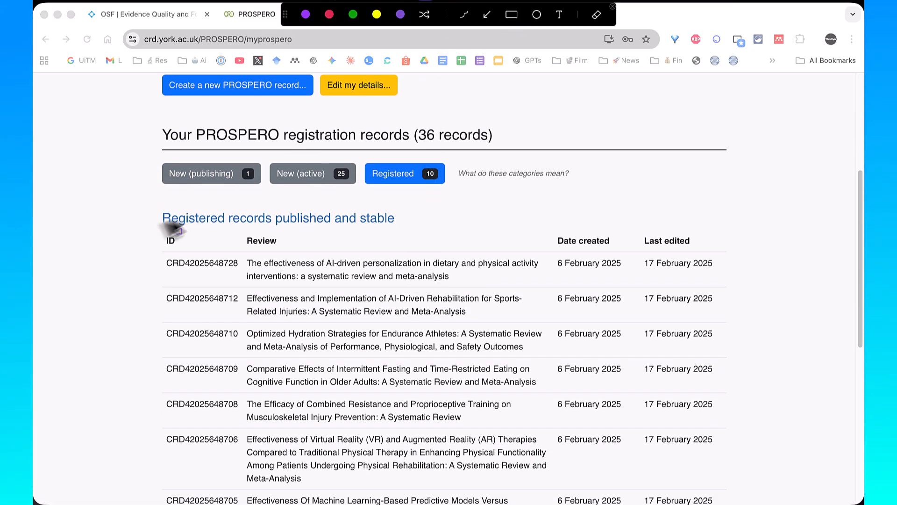
{"action": "left_click_drag", "start_coordinate": [155, 222], "coordinate": [245, 504]}
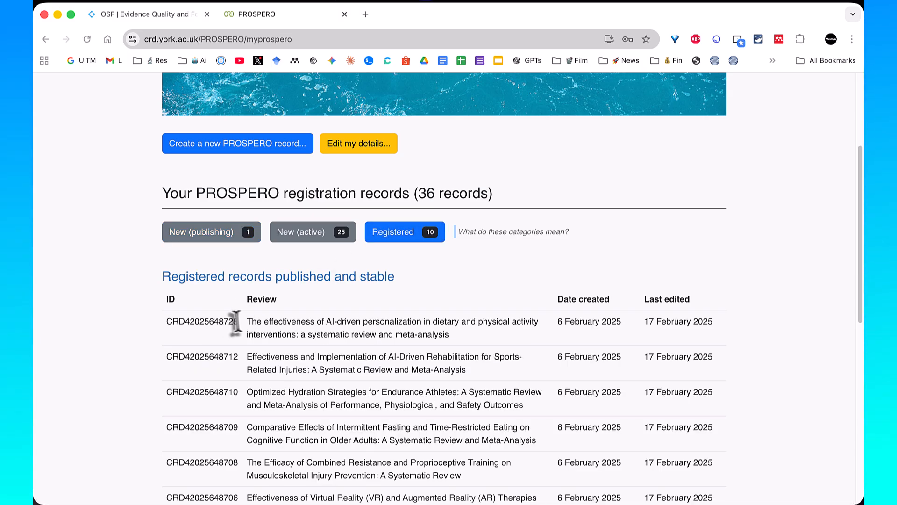
{"action": "left_click_drag", "start_coordinate": [237, 322], "coordinate": [167, 321]}
{"action": "right_click", "coordinate": [168, 321]}
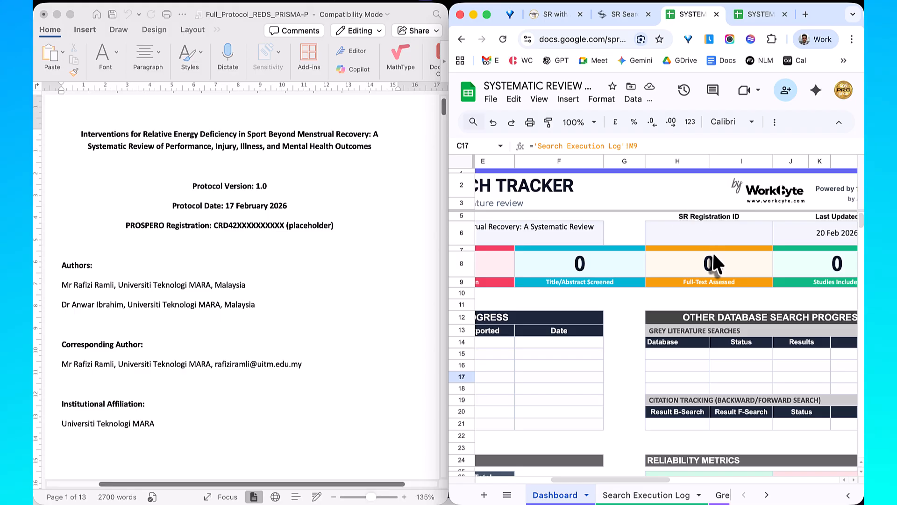
{"action": "scroll", "coordinate": [712, 251], "scroll_direction": "right", "scroll_amount": 2}
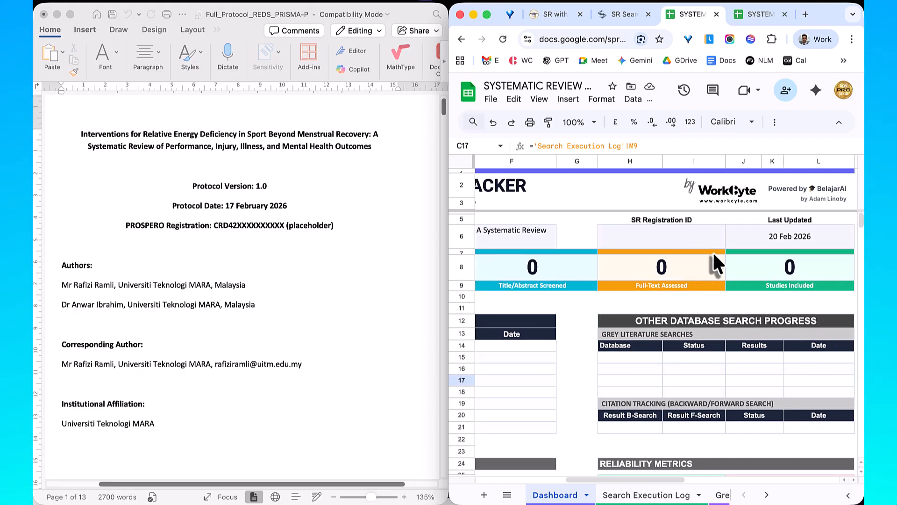
{"action": "left_click", "coordinate": [660, 235]}
{"action": "double_click", "coordinate": [660, 235]}
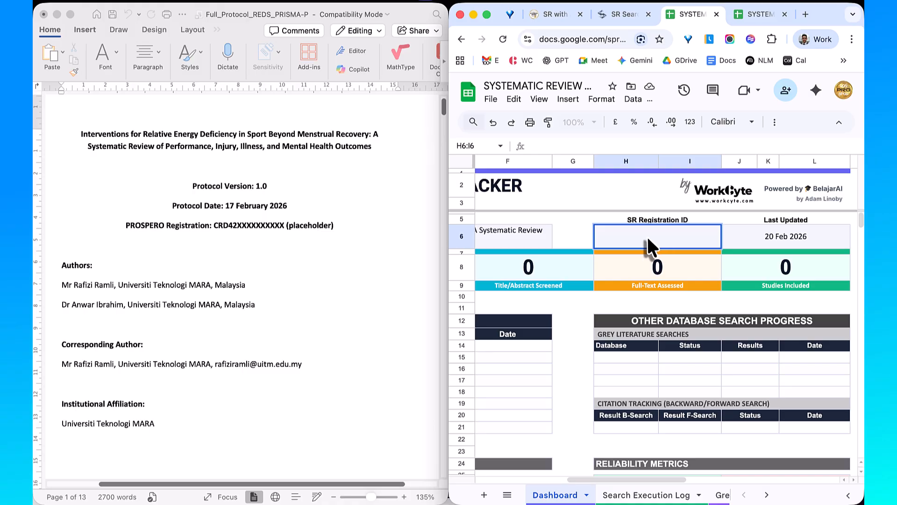
{"action": "left_click", "coordinate": [564, 146]}
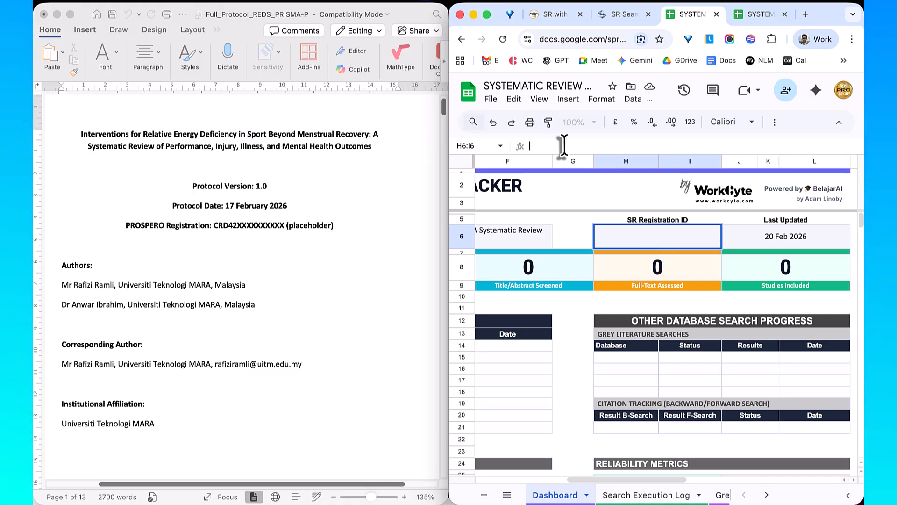
{"action": "key", "text": "super+v"}
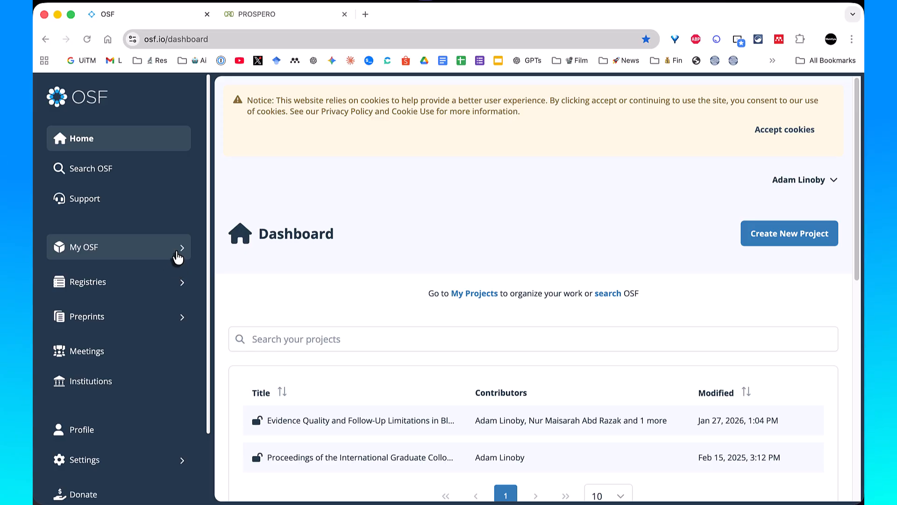
Open My Registrations on the OSF site and check the submitted registration's acceptance status and details.
{"action": "left_click", "coordinate": [180, 253]}
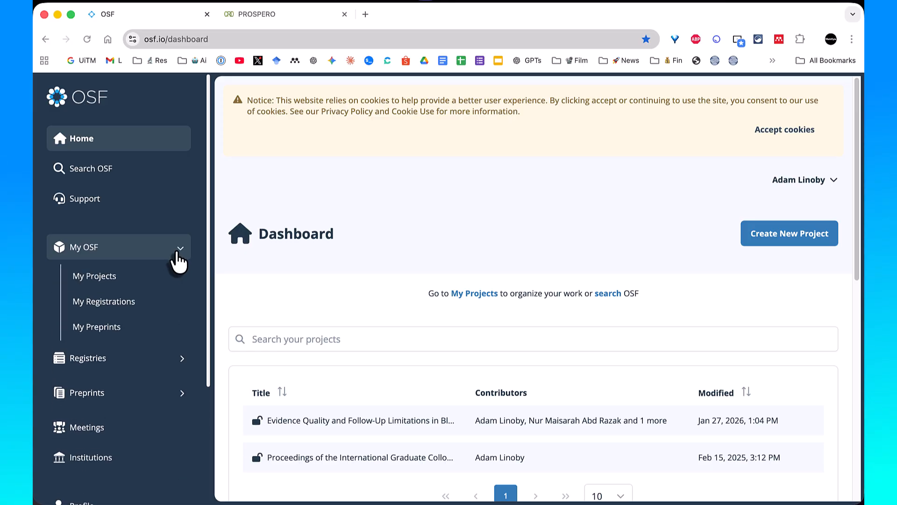
{"action": "left_click", "coordinate": [142, 301]}
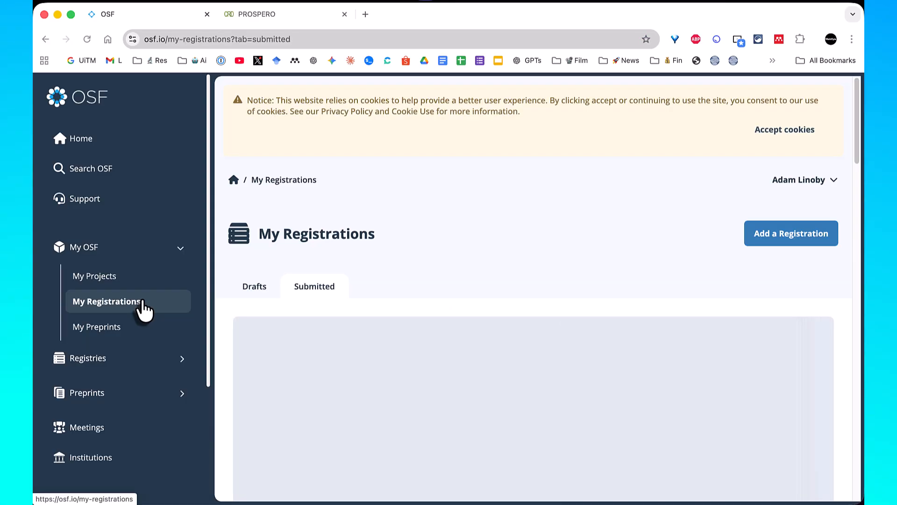
{"action": "scroll", "coordinate": [472, 280], "scroll_direction": "down", "scroll_amount": 2}
{"action": "scroll", "coordinate": [474, 276], "scroll_direction": "down", "scroll_amount": 2}
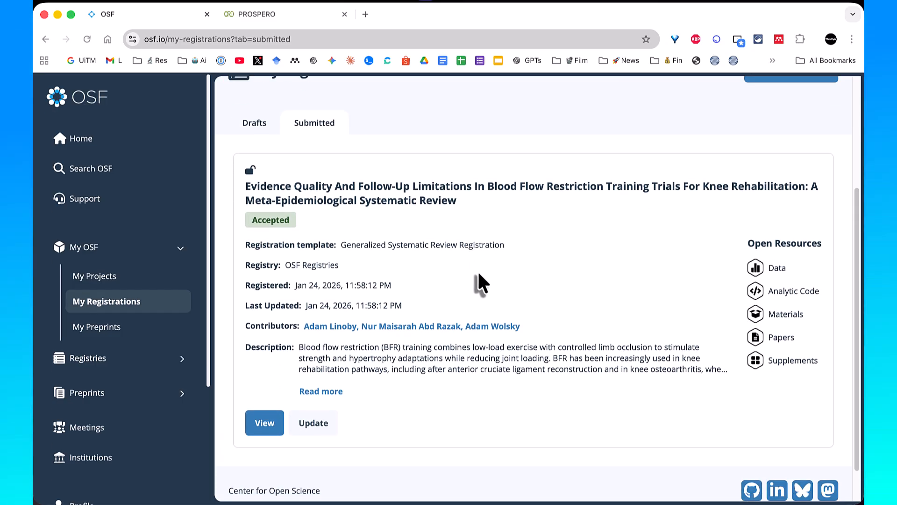
{"action": "key", "text": "ctrl+alt+a"}
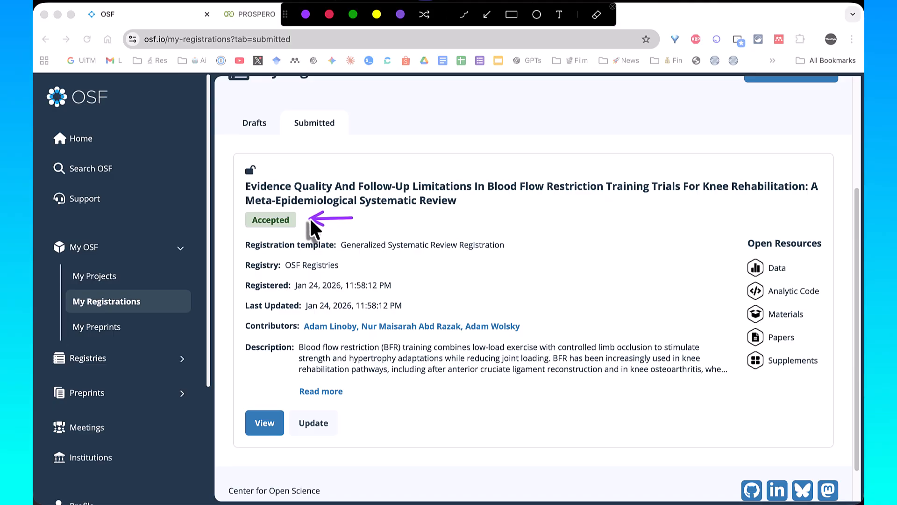
{"action": "key", "text": "Escape"}
{"action": "scroll", "coordinate": [327, 266], "scroll_direction": "down", "scroll_amount": 1}
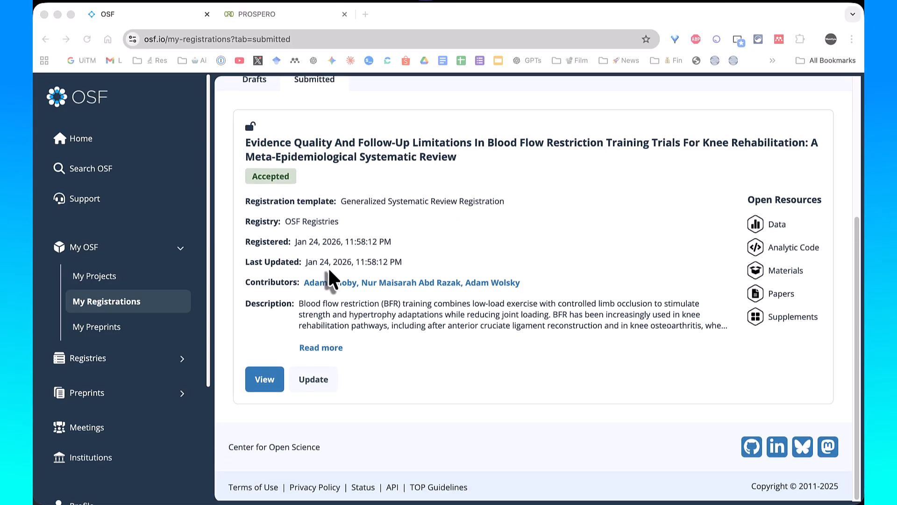
View the blood flow restriction registration's overview on OSF and locate its Registration DOI in the metadata.
{"action": "left_click", "coordinate": [261, 384]}
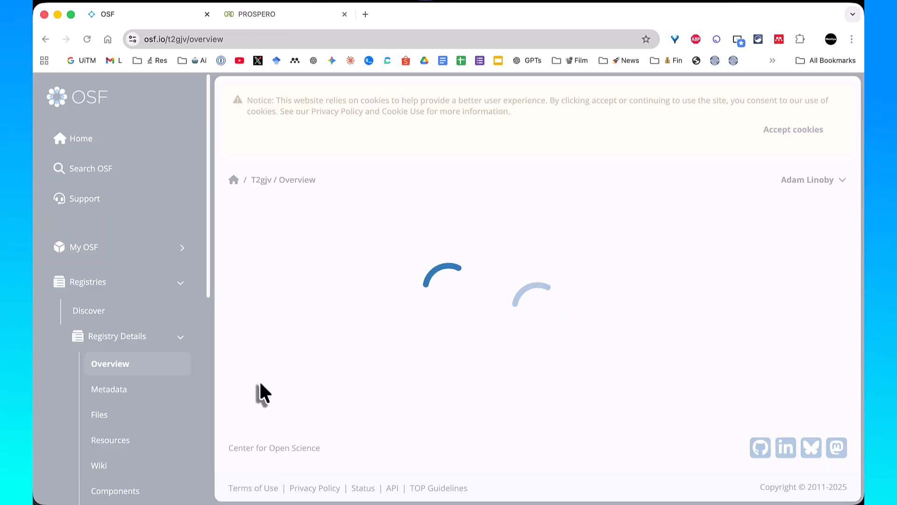
{"action": "scroll", "coordinate": [353, 367], "scroll_direction": "down", "scroll_amount": 4}
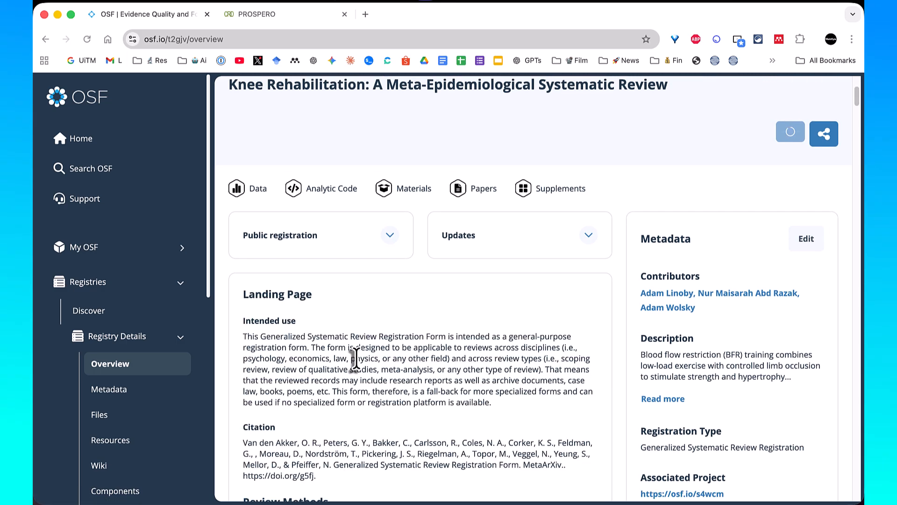
{"action": "scroll", "coordinate": [355, 359], "scroll_direction": "down", "scroll_amount": 9}
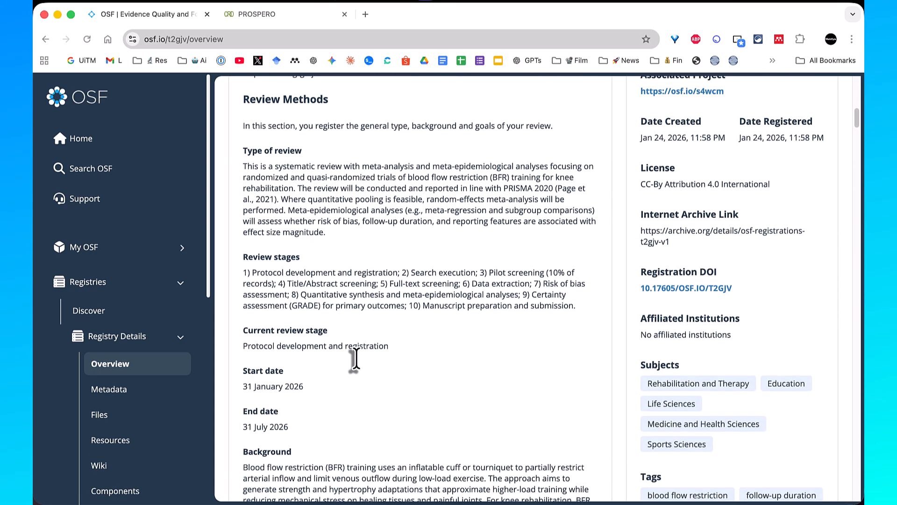
{"action": "scroll", "coordinate": [355, 359], "scroll_direction": "down", "scroll_amount": 1}
{"action": "key", "text": "ctrl+a"}
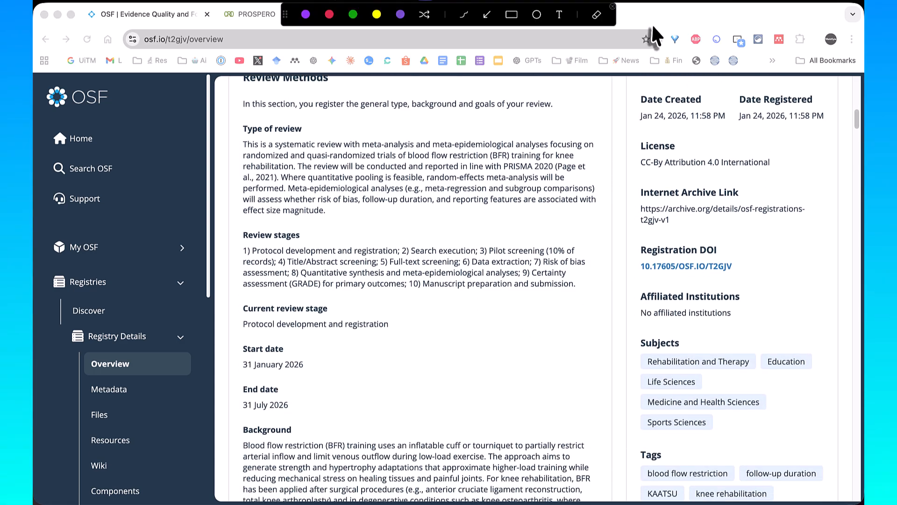
{"action": "left_click", "coordinate": [505, 16]}
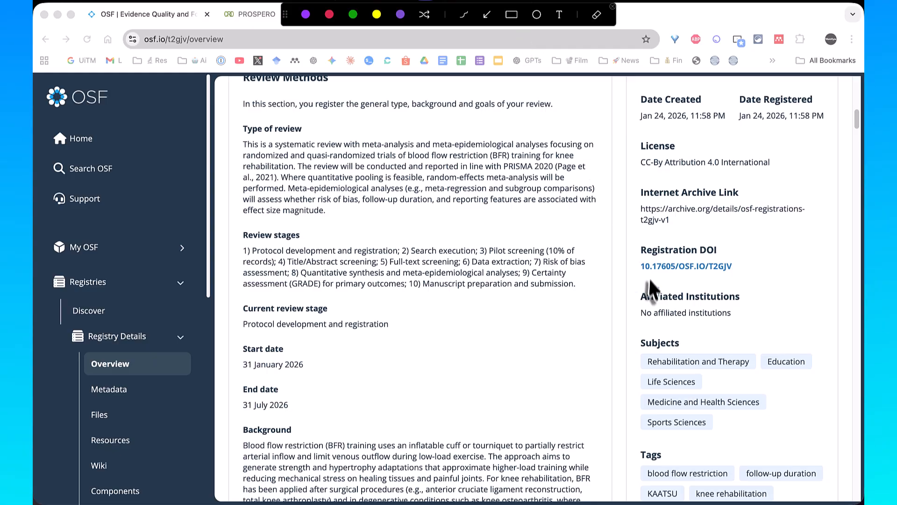
{"action": "left_click_drag", "start_coordinate": [632, 236], "coordinate": [741, 277]}
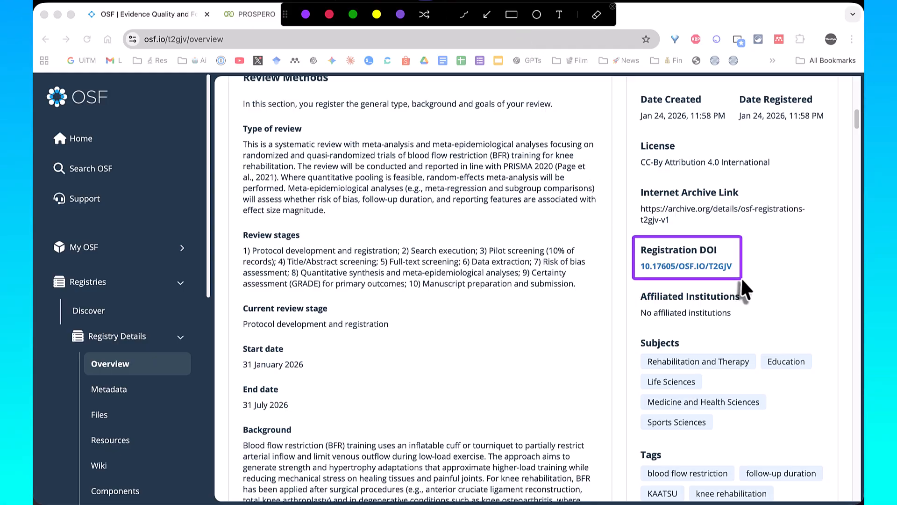
{"action": "key", "text": "Escape"}
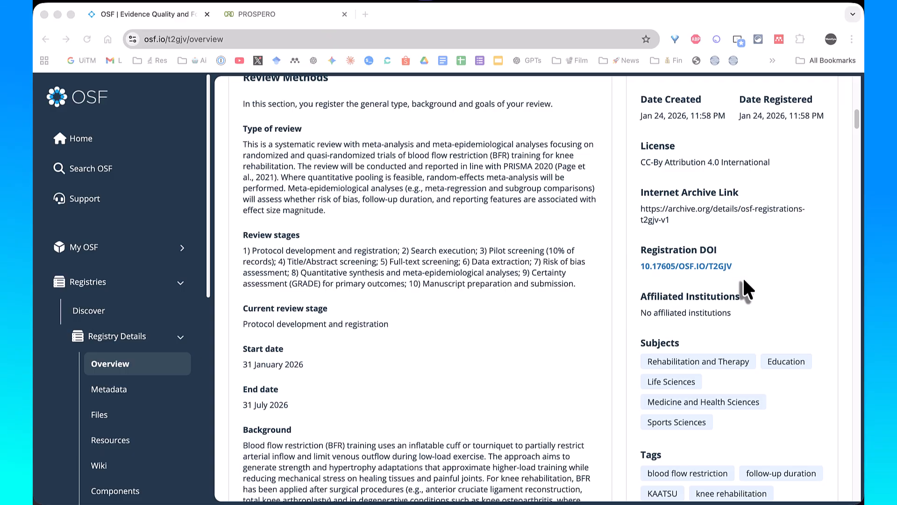
Copy the Registration DOI 10.17605/OSF.IO/T2GJV from the OSF overview and return to the PROSPERO page.
{"action": "left_click_drag", "start_coordinate": [740, 267], "coordinate": [641, 269]}
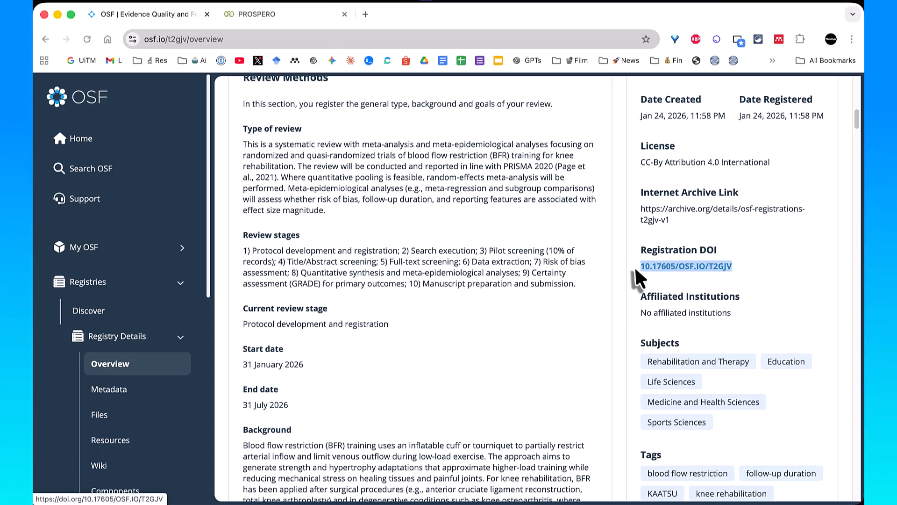
{"action": "right_click", "coordinate": [655, 269]}
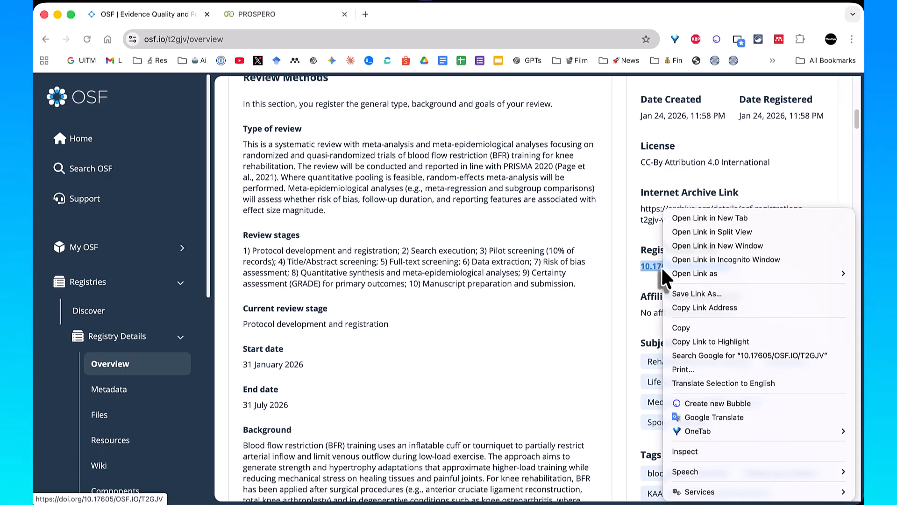
{"action": "left_click", "coordinate": [684, 327]}
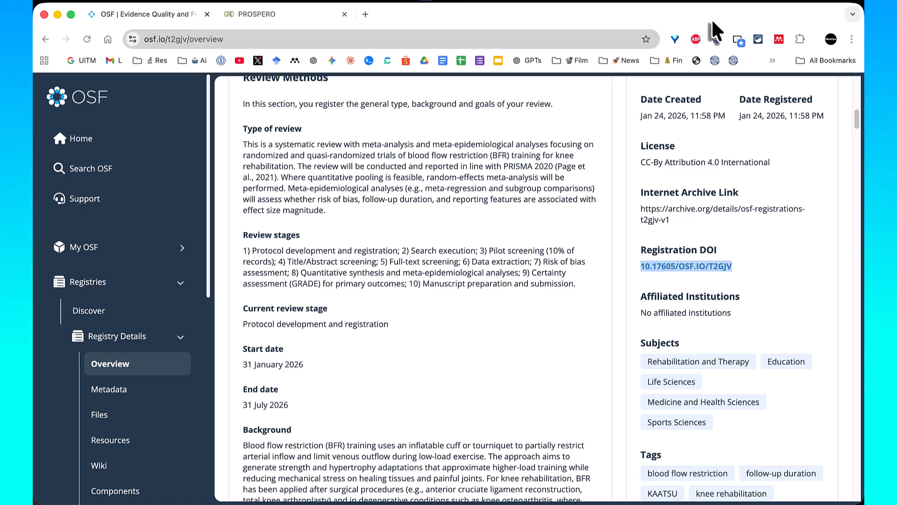
{"action": "left_click", "coordinate": [261, 15]}
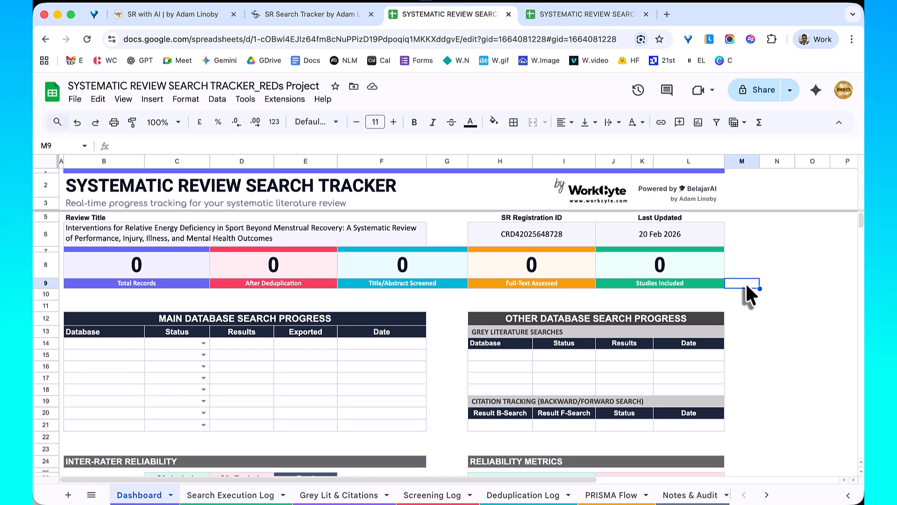
Read through the REDs protocol and the Search_Strategy_REDS document to locate section 4, Database-Specific Search Strategies.
{"action": "left_click", "coordinate": [114, 344]}
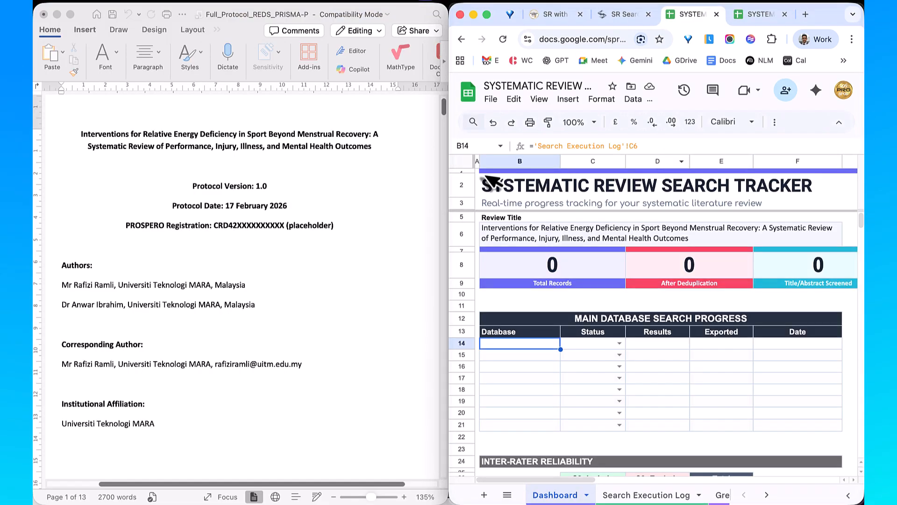
{"action": "scroll", "coordinate": [275, 234], "scroll_direction": "down", "scroll_amount": 15}
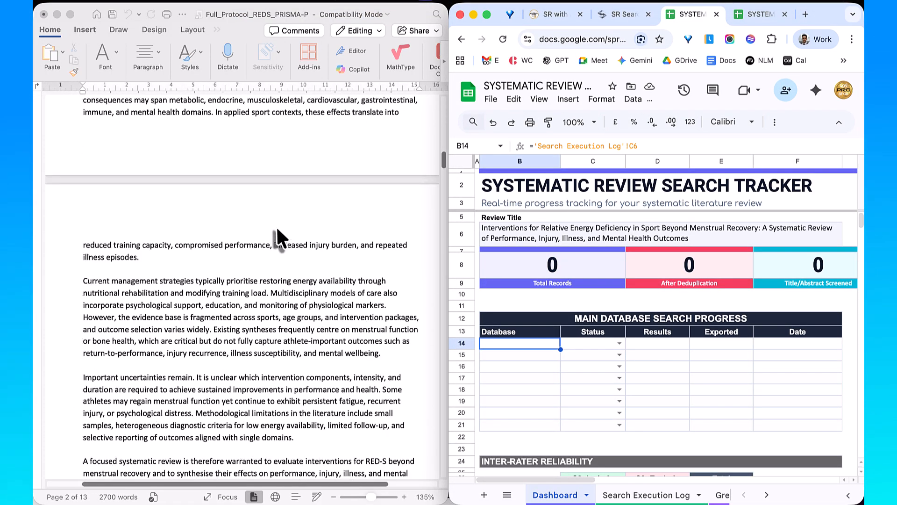
{"action": "scroll", "coordinate": [277, 226], "scroll_direction": "down", "scroll_amount": 20}
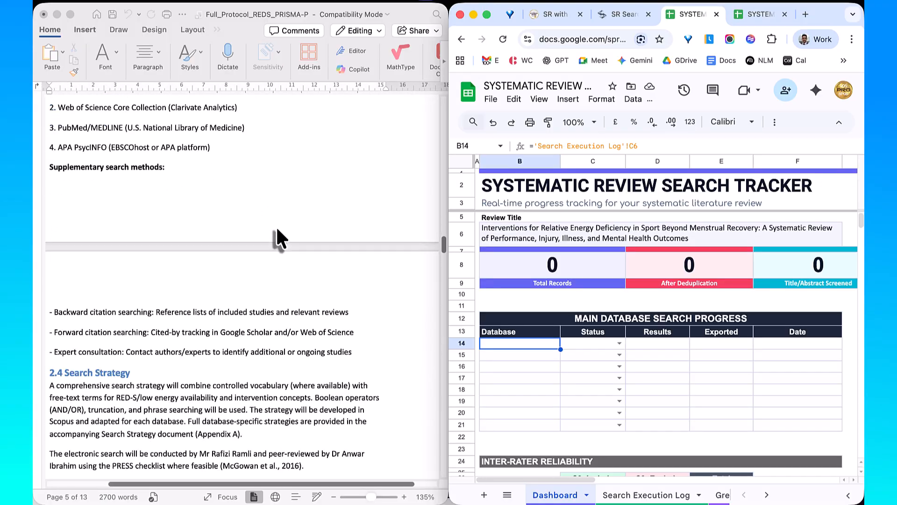
{"action": "scroll", "coordinate": [276, 225], "scroll_direction": "down", "scroll_amount": 15}
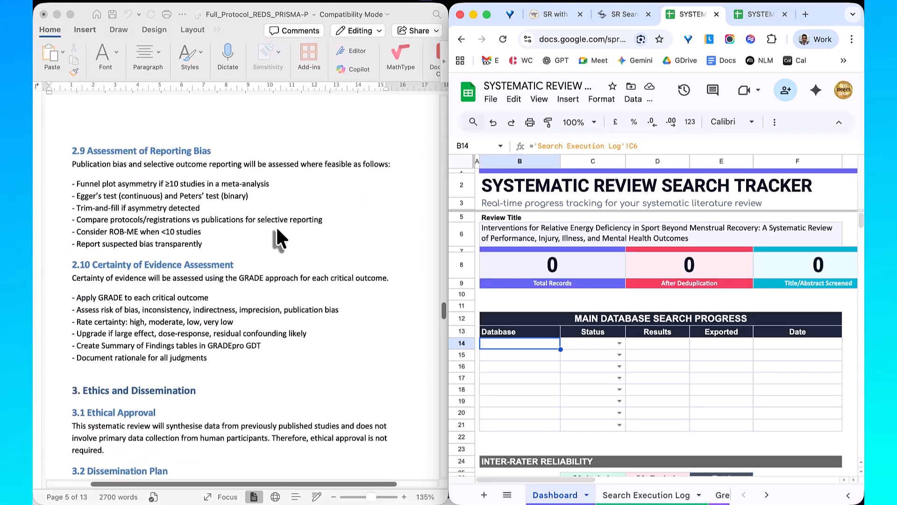
{"action": "scroll", "coordinate": [276, 225], "scroll_direction": "down", "scroll_amount": 15}
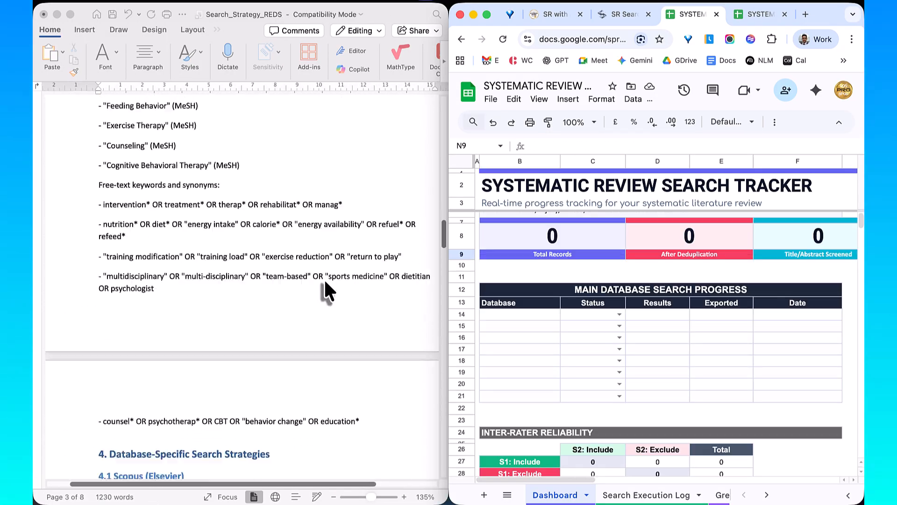
{"action": "scroll", "coordinate": [326, 290], "scroll_direction": "down", "scroll_amount": 3}
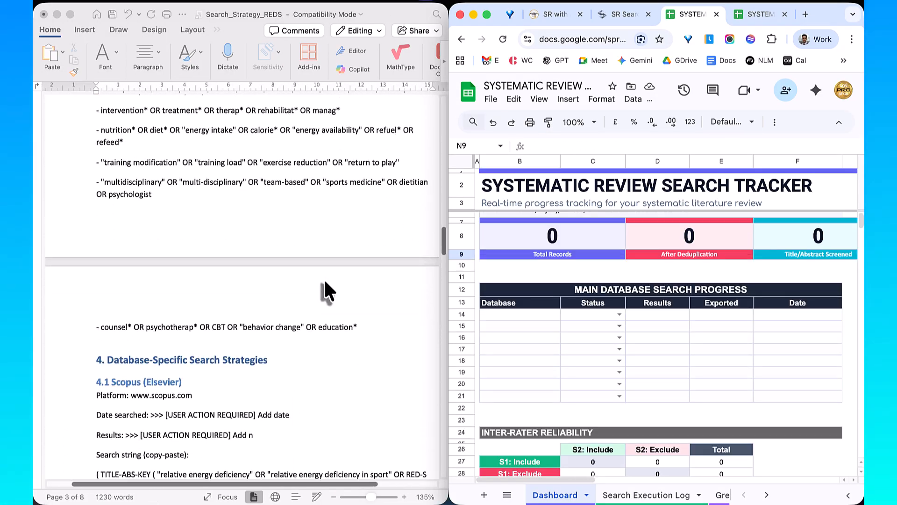
{"action": "scroll", "coordinate": [324, 282], "scroll_direction": "down", "scroll_amount": 5}
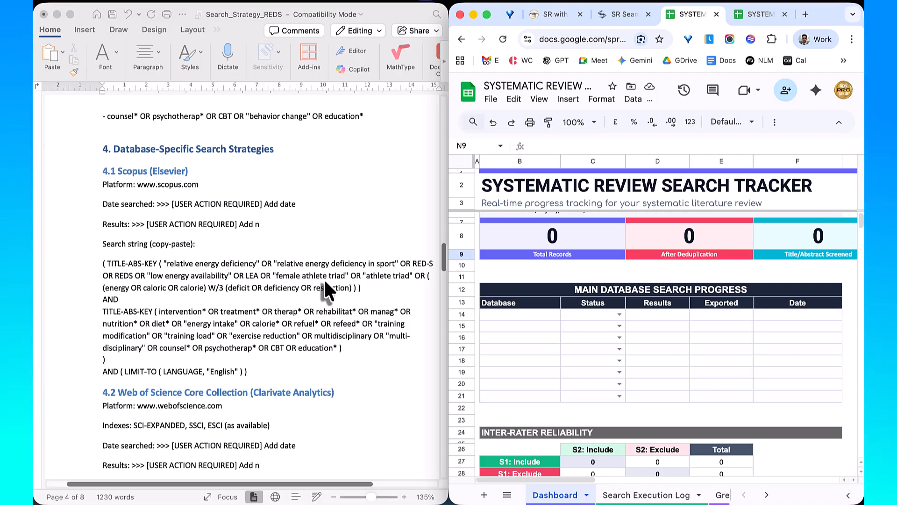
{"action": "key", "text": "ctrl+shift+a"}
{"action": "left_click_drag", "start_coordinate": [80, 133], "coordinate": [291, 164]}
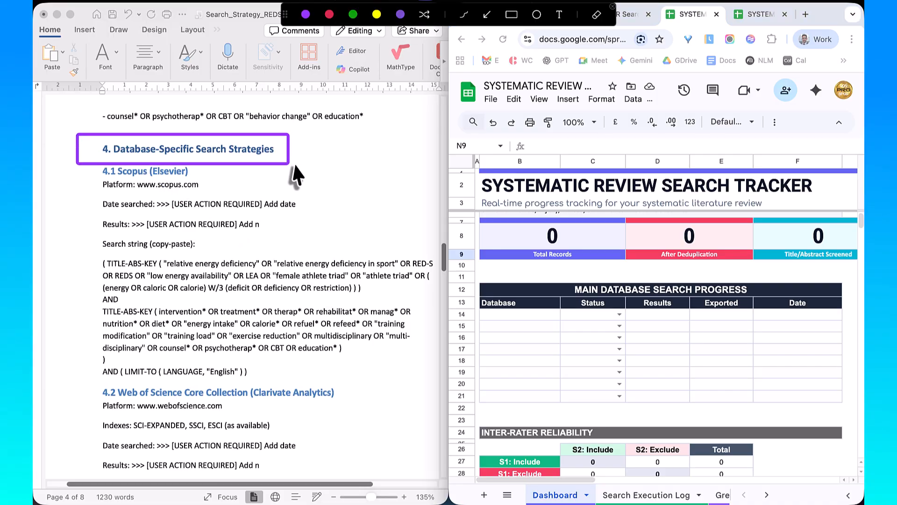
{"action": "key", "text": "Escape"}
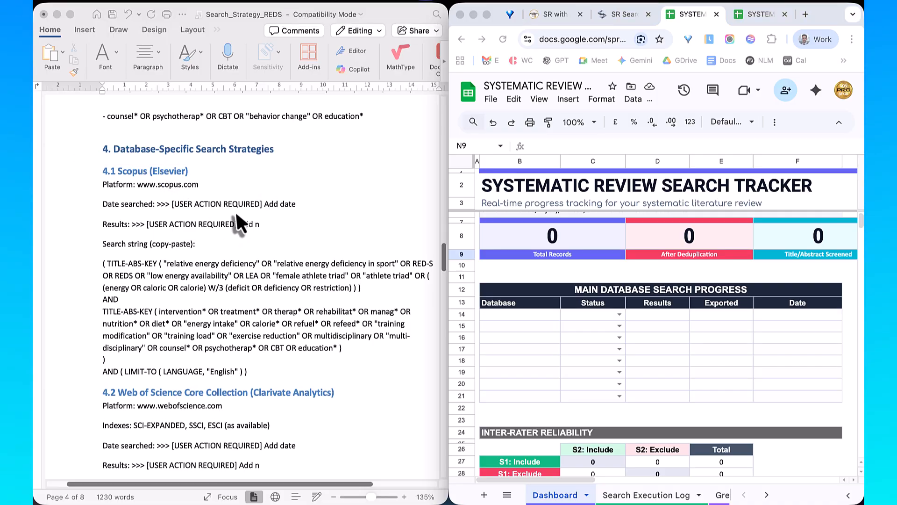
{"action": "left_click", "coordinate": [233, 214]}
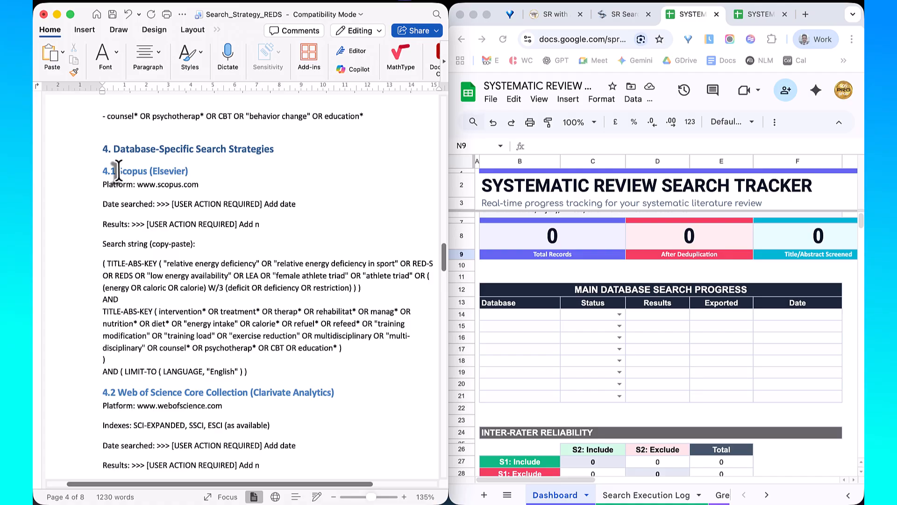
{"action": "left_click_drag", "start_coordinate": [118, 171], "coordinate": [181, 170]}
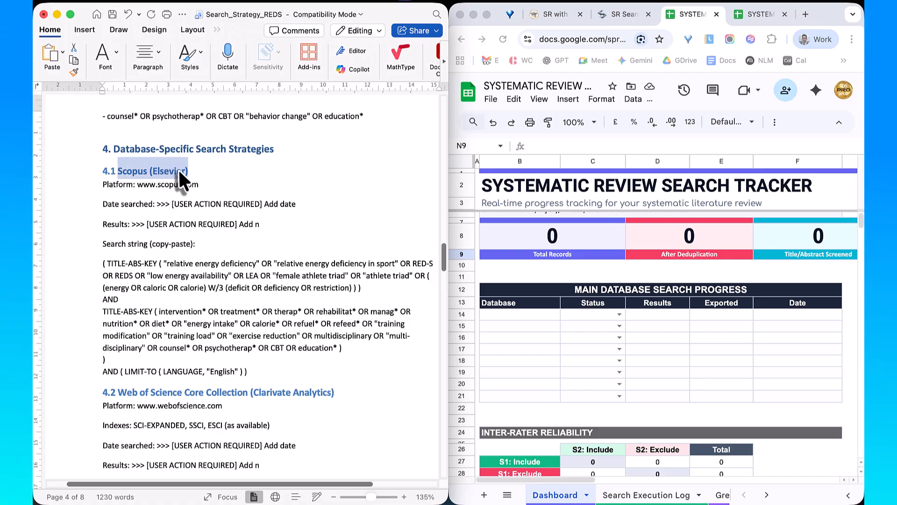
{"action": "right_click", "coordinate": [180, 171]}
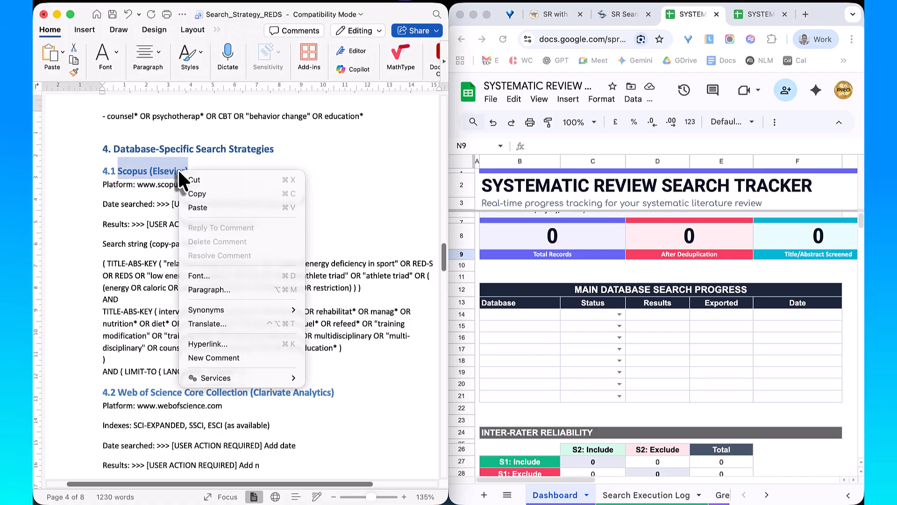
{"action": "double_click", "coordinate": [523, 316]}
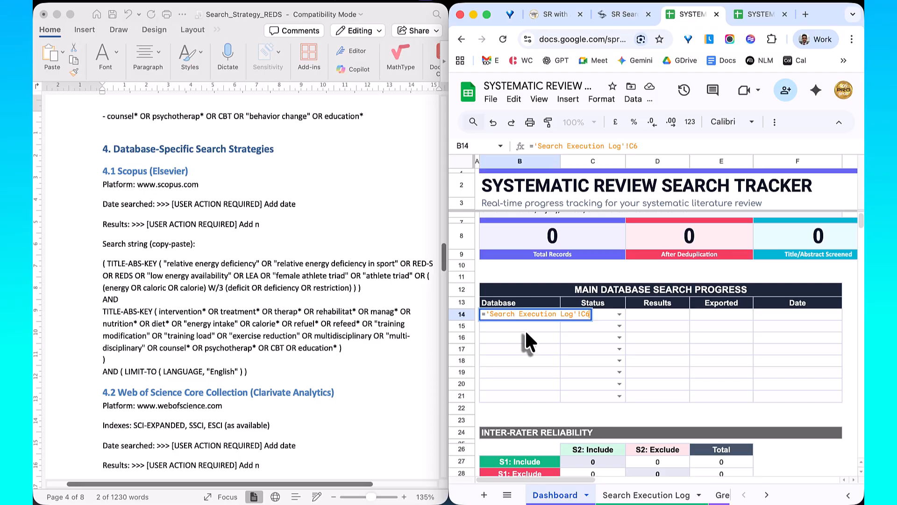
{"action": "key", "text": "Return"}
{"action": "scroll", "coordinate": [526, 330], "scroll_direction": "down", "scroll_amount": 1}
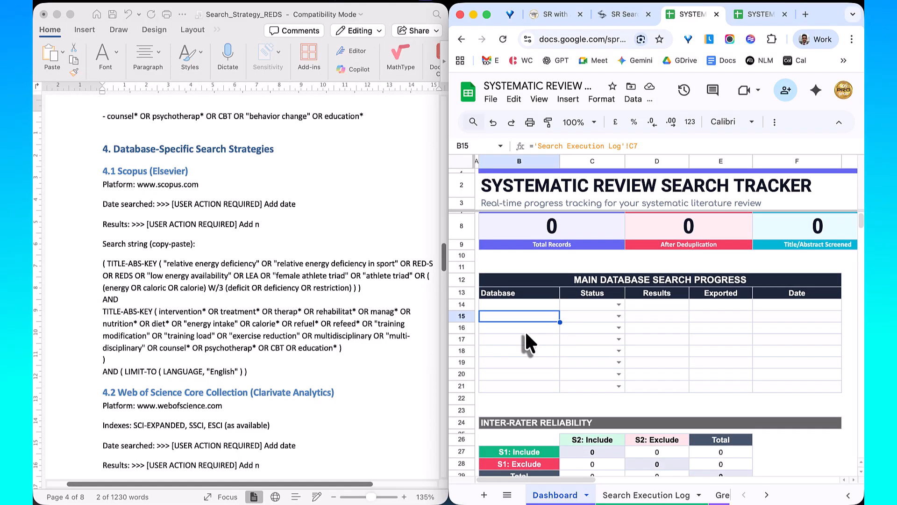
{"action": "left_click", "coordinate": [522, 302]}
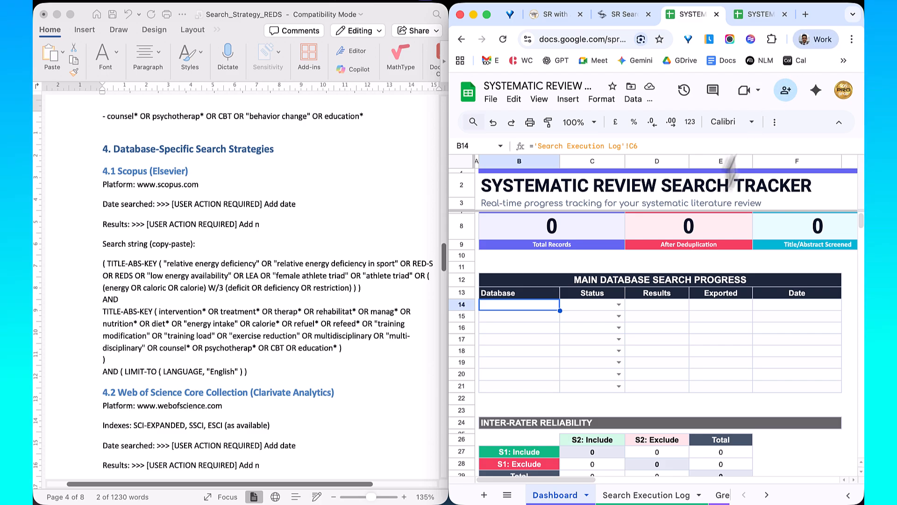
Point out the Search Execution Log sheet in the enlarged tracker and open it.
{"action": "double_click", "coordinate": [831, 9]}
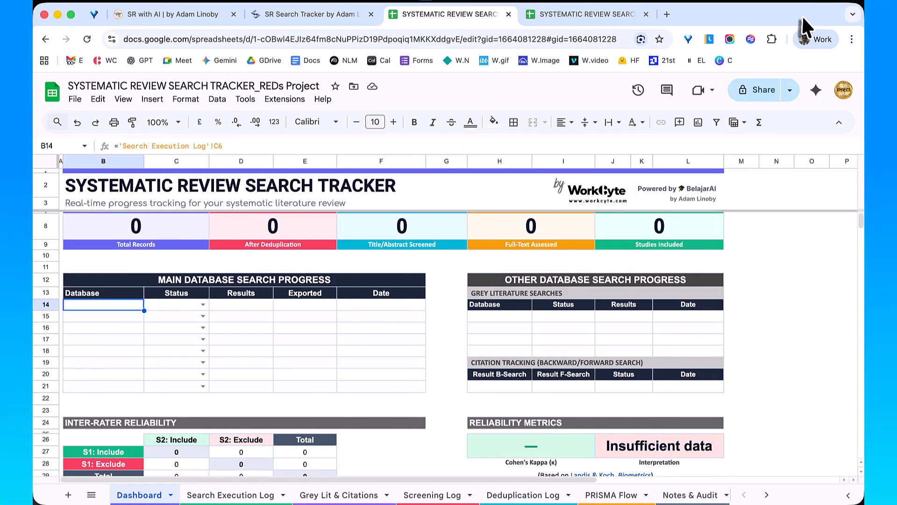
{"action": "key", "text": "ctrl+a"}
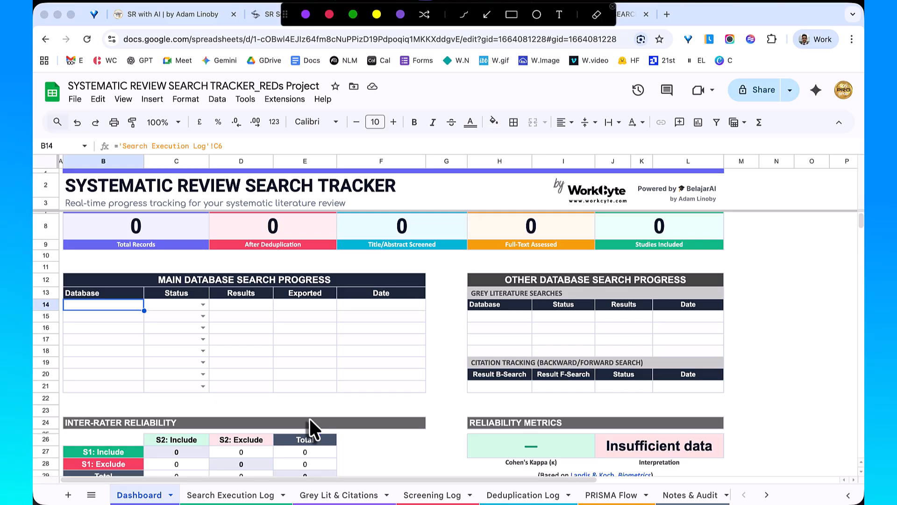
{"action": "left_click", "coordinate": [491, 16]}
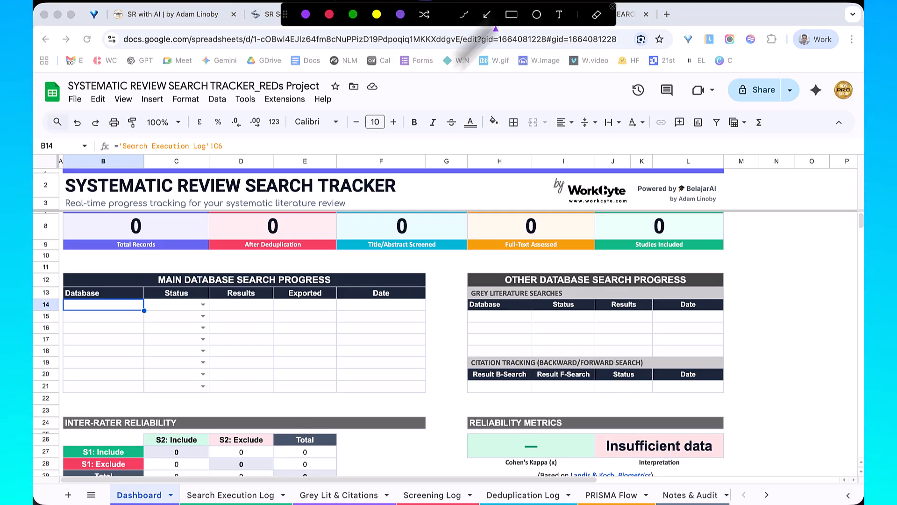
{"action": "left_click_drag", "start_coordinate": [248, 365], "coordinate": [243, 486]}
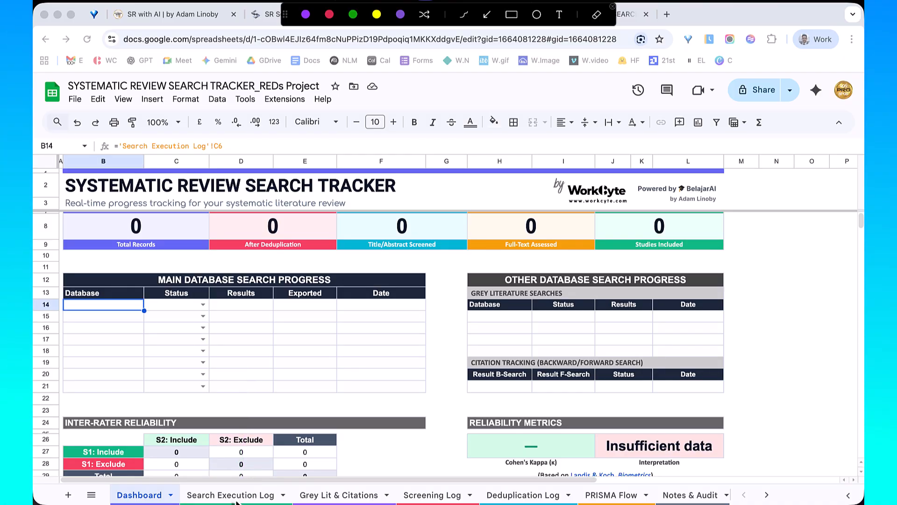
{"action": "key", "text": "Escape"}
{"action": "left_click", "coordinate": [247, 496]}
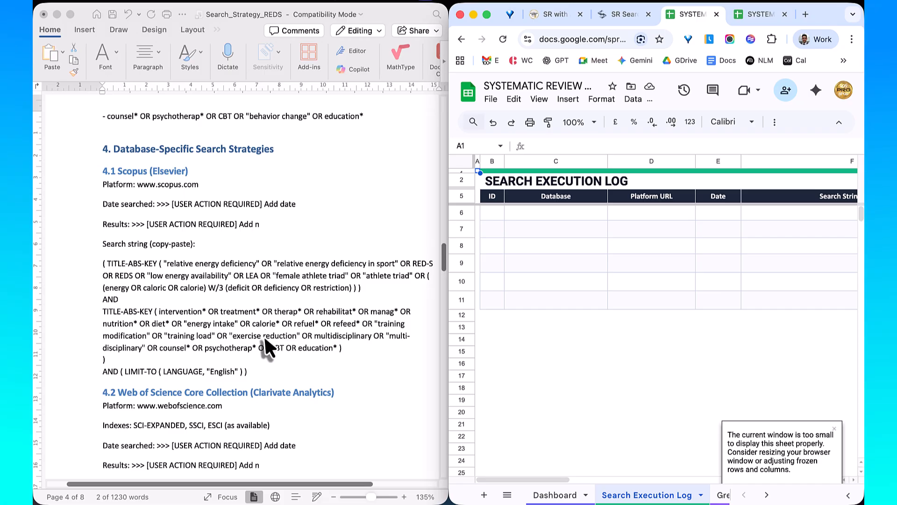
Copy "Scopus (Elsevier)" from section 4.1 of the search strategy into Database cell C6 of the Search Execution Log.
{"action": "left_click", "coordinate": [226, 298]}
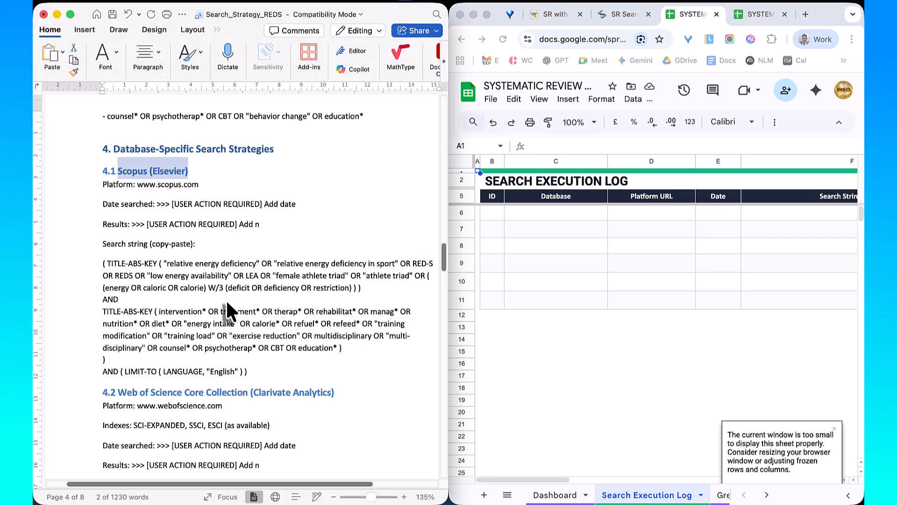
{"action": "left_click", "coordinate": [211, 170]}
{"action": "left_click_drag", "start_coordinate": [204, 170], "coordinate": [120, 171]}
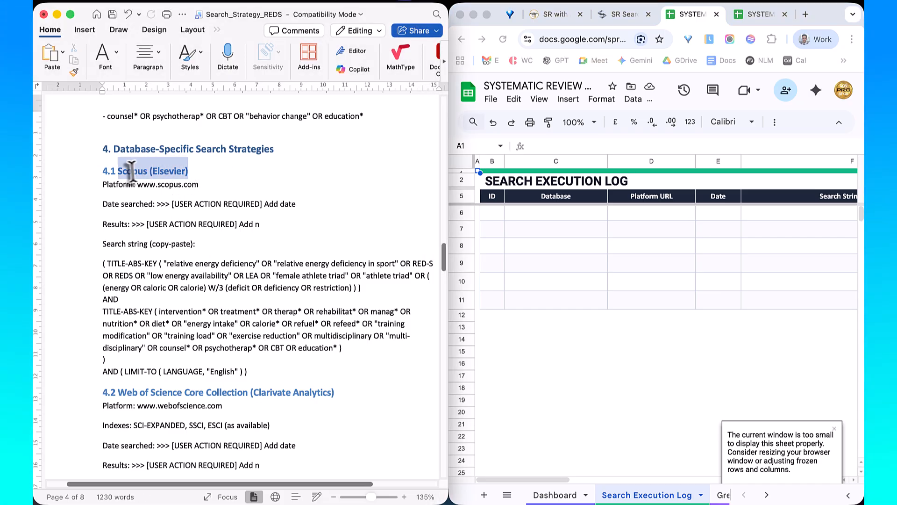
{"action": "right_click", "coordinate": [132, 172]}
{"action": "left_click", "coordinate": [146, 194]}
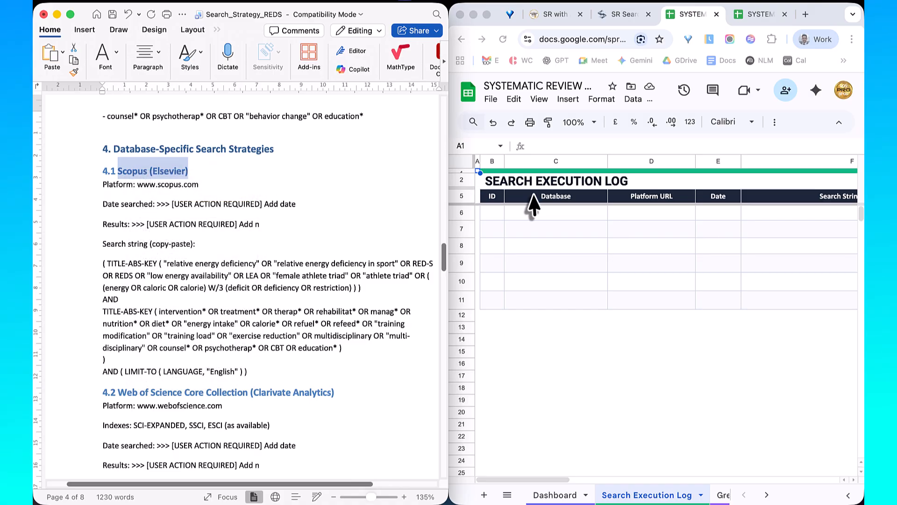
{"action": "double_click", "coordinate": [532, 212]}
{"action": "right_click", "coordinate": [534, 212]}
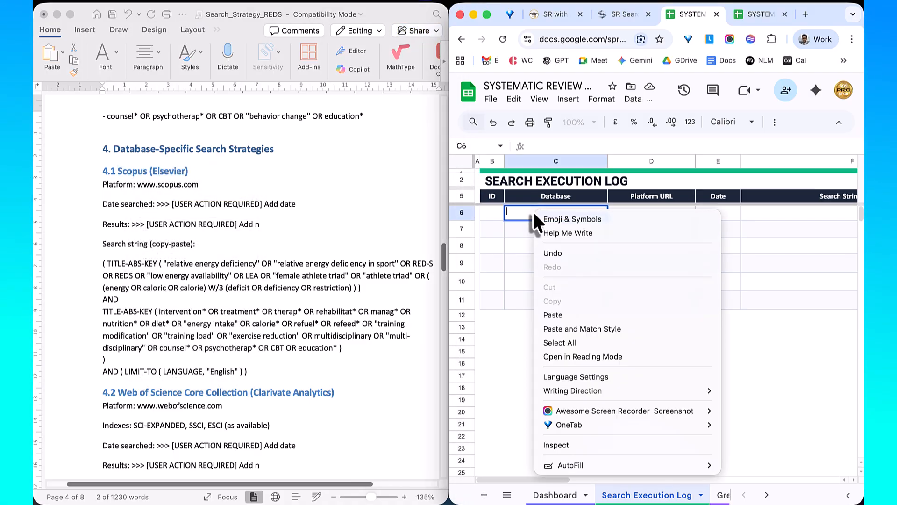
{"action": "left_click", "coordinate": [549, 313]}
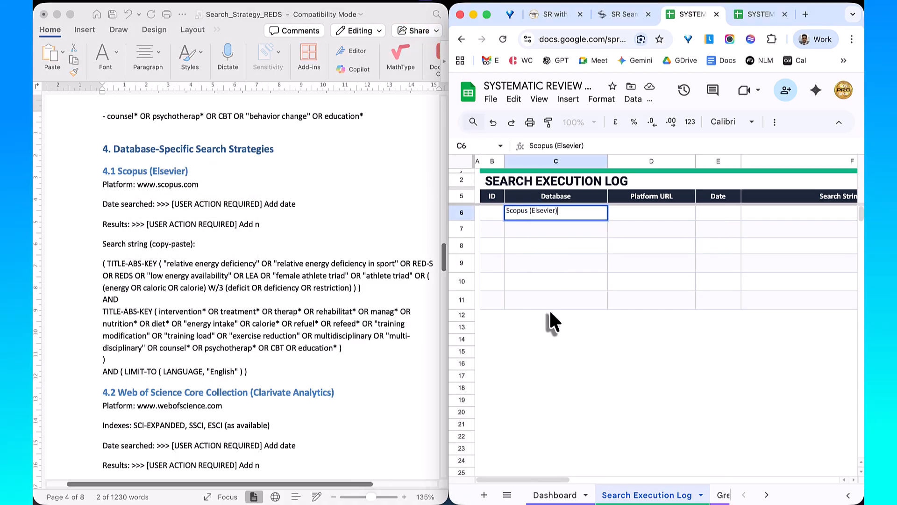
{"action": "left_click", "coordinate": [551, 340]}
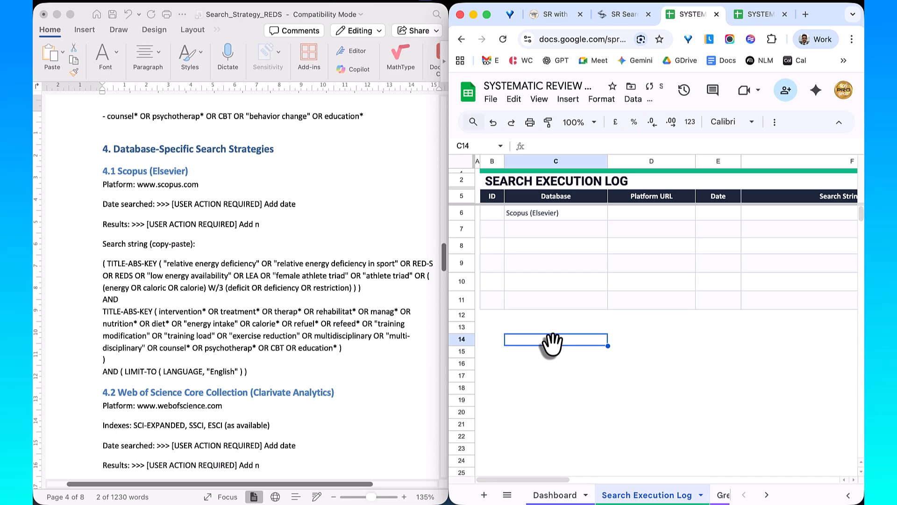
{"action": "left_click", "coordinate": [213, 189]}
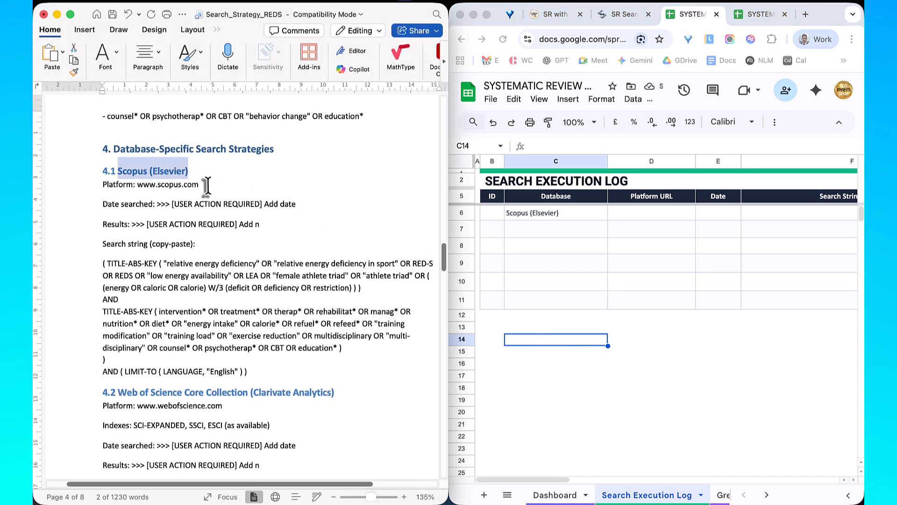
{"action": "left_click_drag", "start_coordinate": [200, 184], "coordinate": [137, 184]}
{"action": "right_click", "coordinate": [143, 183]}
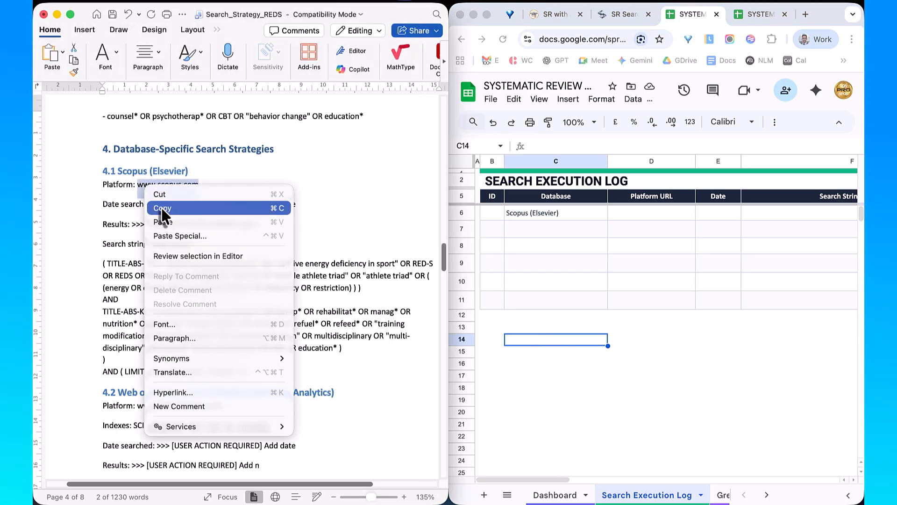
{"action": "left_click", "coordinate": [161, 206]}
{"action": "double_click", "coordinate": [638, 212]}
{"action": "right_click", "coordinate": [638, 211]}
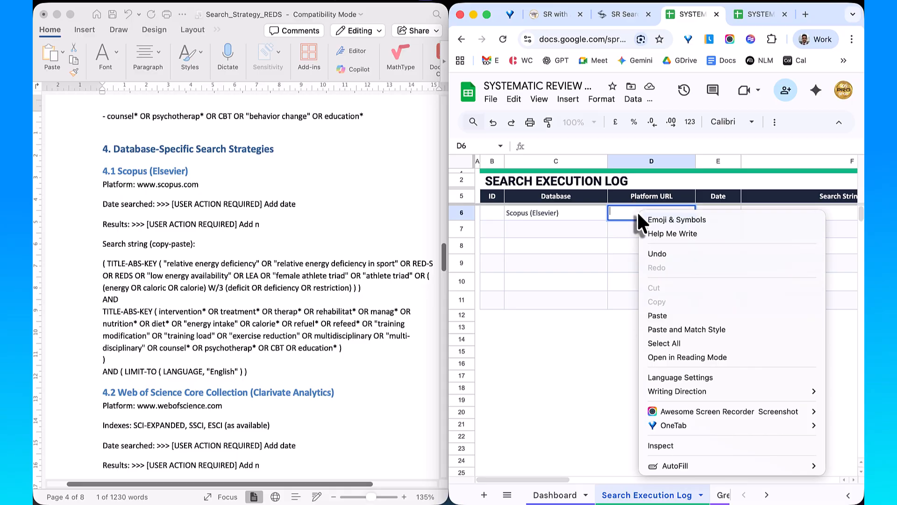
{"action": "left_click", "coordinate": [652, 315]}
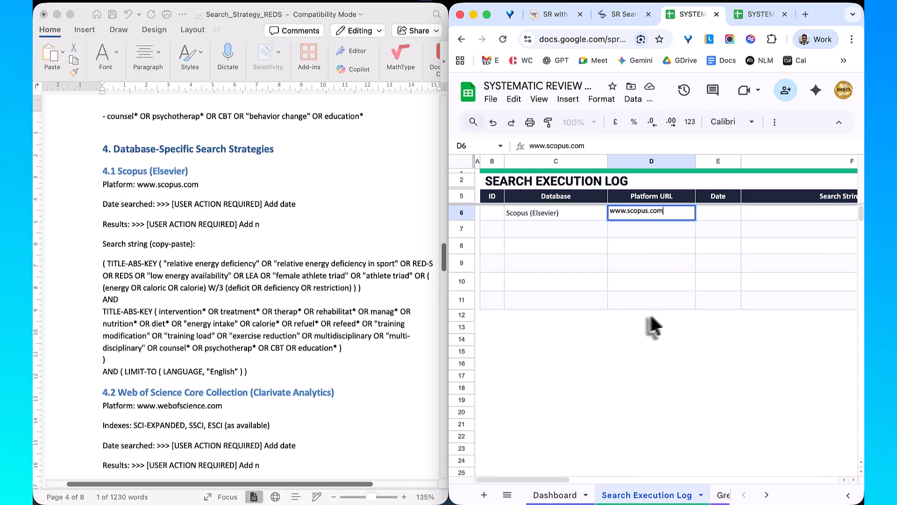
{"action": "left_click", "coordinate": [638, 316]}
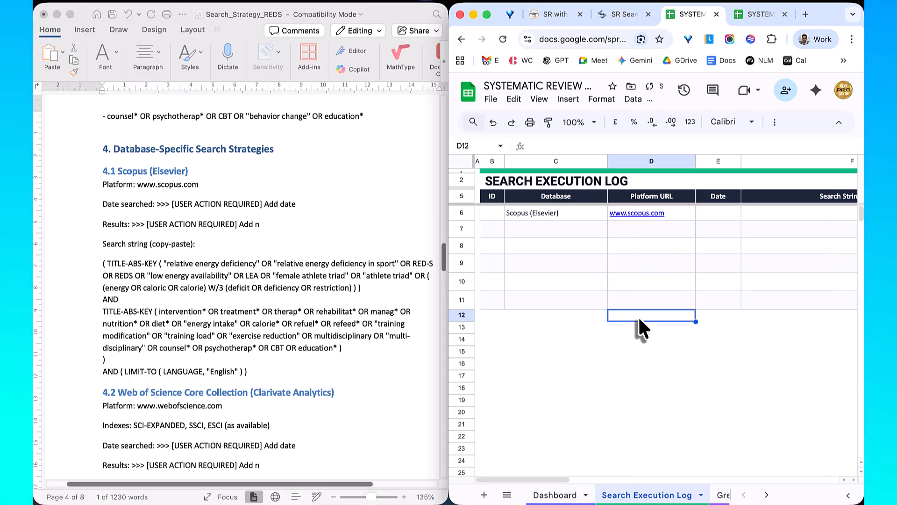
Copy "Web of Science Core Collection (Clarivate Analytics)" from the section 4.2 heading into Database cell C7 of the Search Execution Log.
{"action": "left_click", "coordinate": [496, 215]}
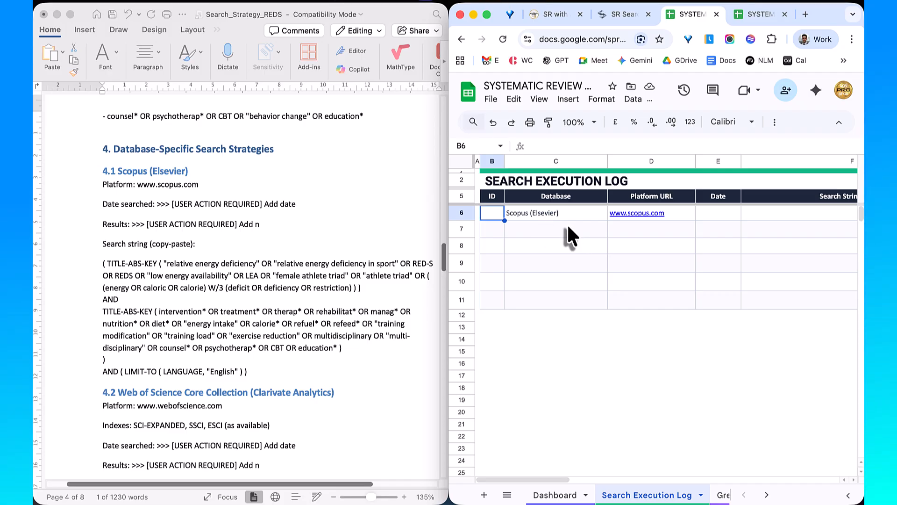
{"action": "left_click", "coordinate": [567, 223]}
{"action": "scroll", "coordinate": [245, 267], "scroll_direction": "down", "scroll_amount": 1}
{"action": "scroll", "coordinate": [245, 263], "scroll_direction": "down", "scroll_amount": 5}
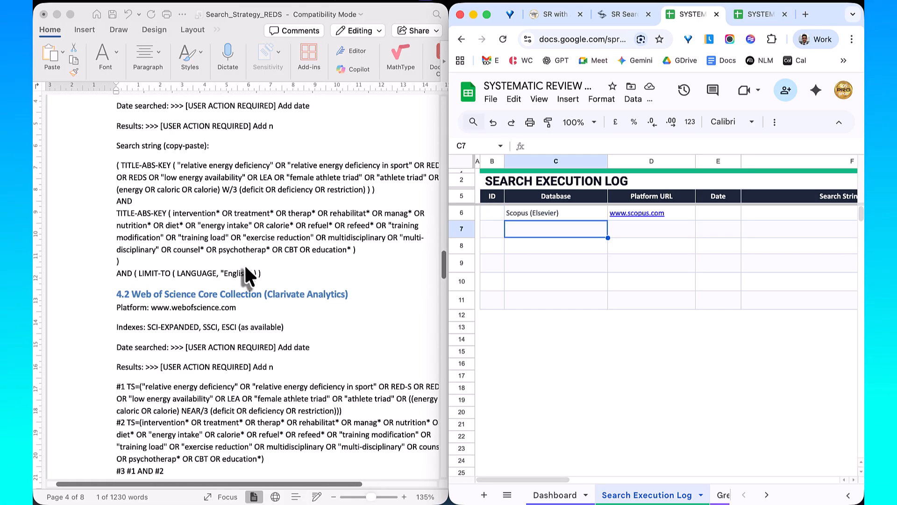
{"action": "left_click", "coordinate": [243, 264]}
{"action": "left_click_drag", "start_coordinate": [347, 260], "coordinate": [157, 259]}
{"action": "right_click", "coordinate": [139, 256]}
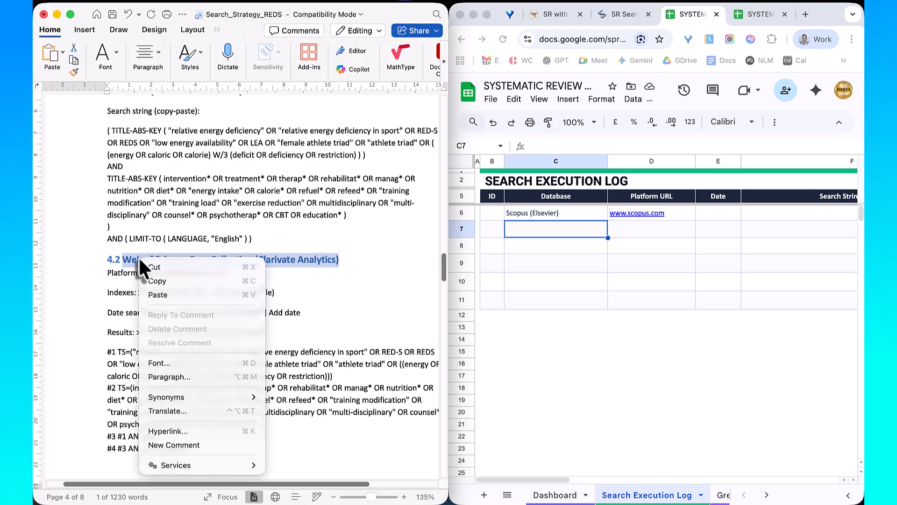
{"action": "left_click", "coordinate": [155, 278]}
{"action": "double_click", "coordinate": [545, 230]}
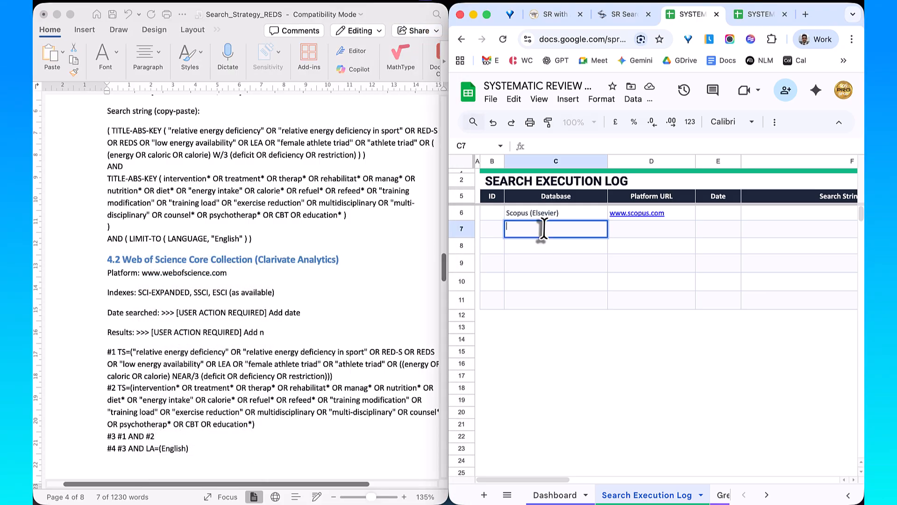
{"action": "right_click", "coordinate": [545, 228]}
{"action": "left_click", "coordinate": [564, 330]}
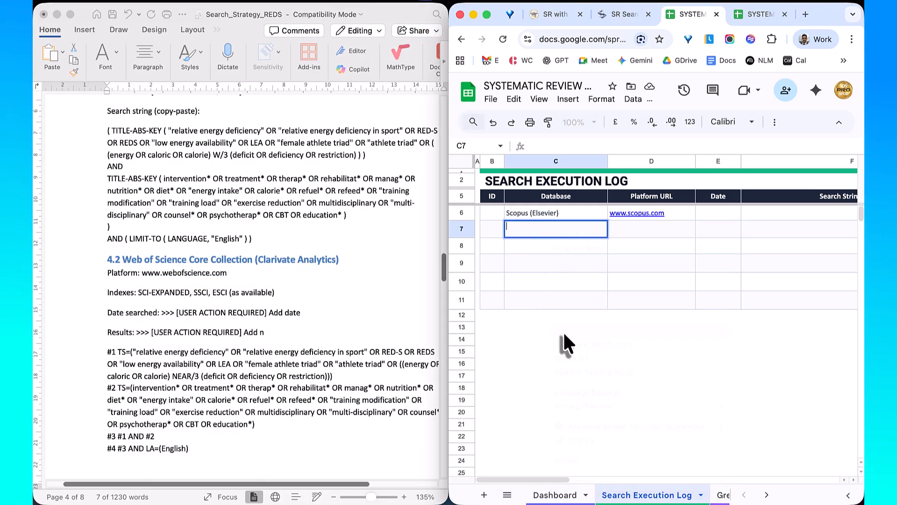
{"action": "left_click", "coordinate": [279, 304]}
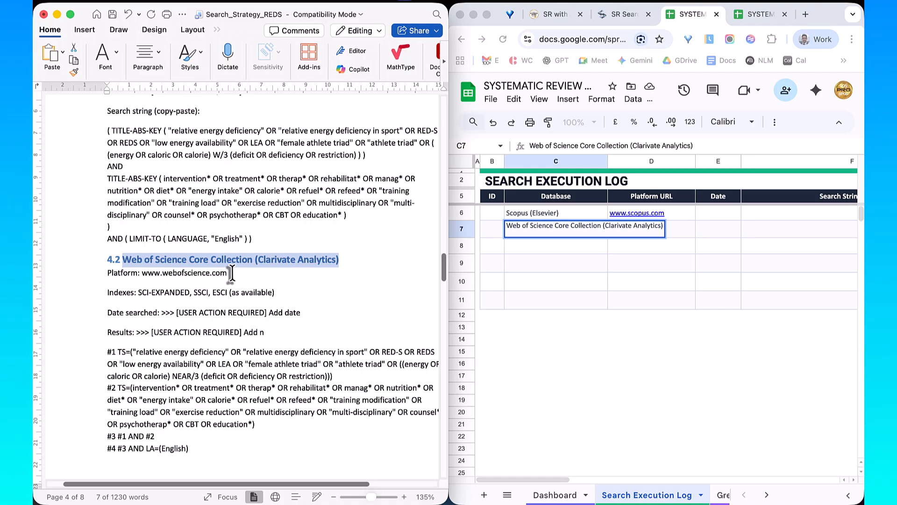
{"action": "left_click_drag", "start_coordinate": [232, 274], "coordinate": [162, 274]}
{"action": "right_click", "coordinate": [149, 272]}
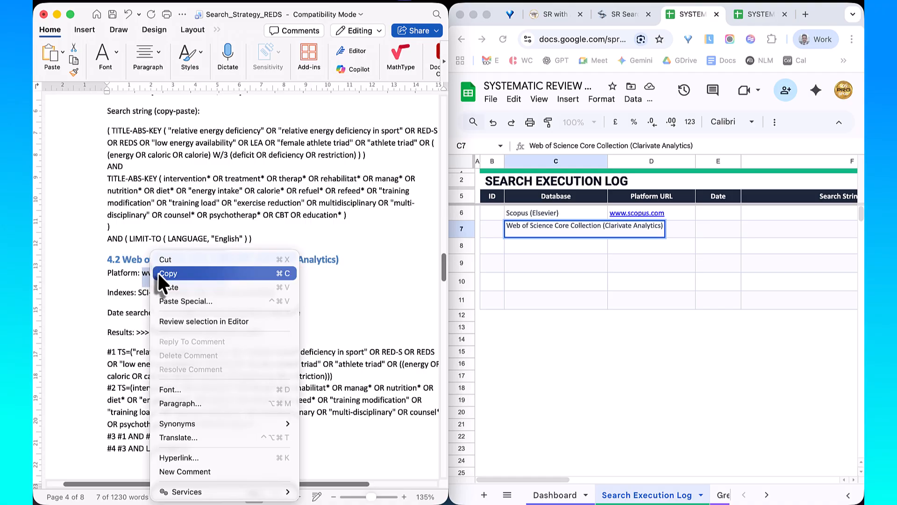
{"action": "left_click", "coordinate": [181, 218]}
{"action": "left_click", "coordinate": [677, 225]}
{"action": "double_click", "coordinate": [673, 228]}
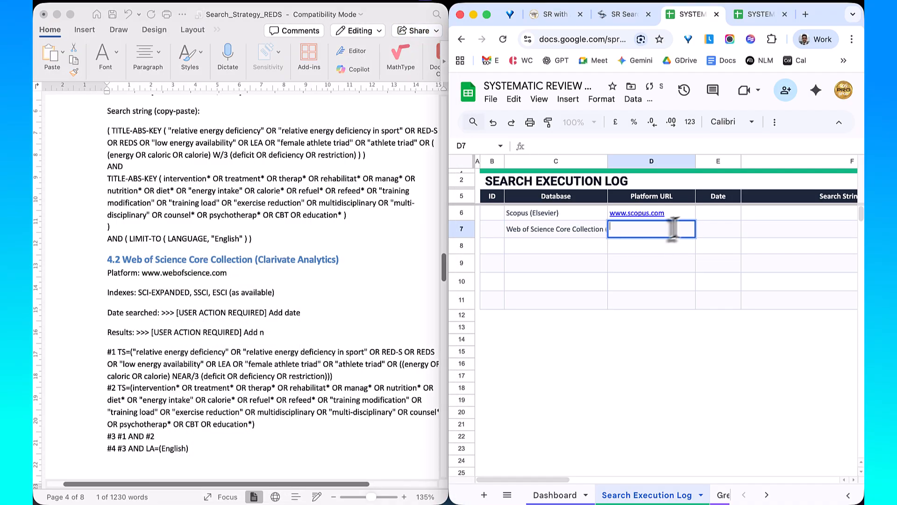
{"action": "right_click", "coordinate": [627, 227]}
{"action": "left_click", "coordinate": [651, 327]}
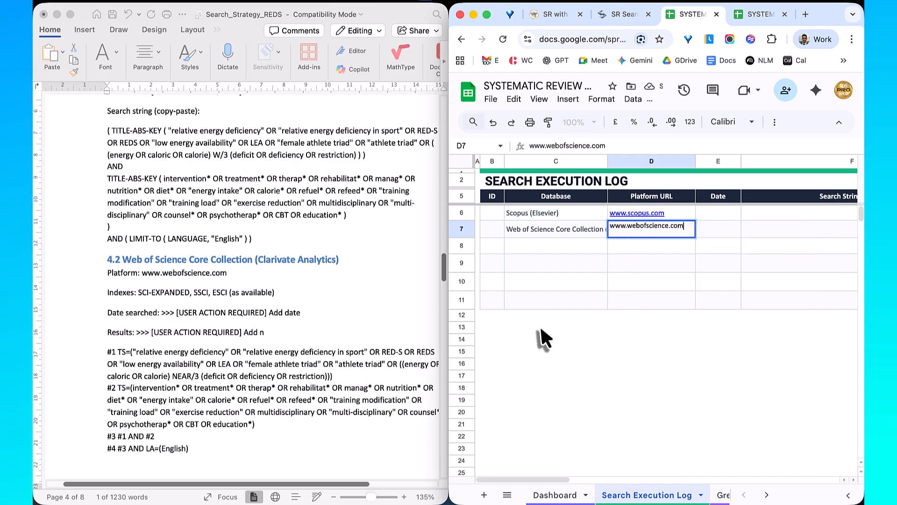
Copy "PubMed/MEDLINE (NLM)" from the section 4.3 heading into Database cell C8 of the log.
{"action": "left_click", "coordinate": [327, 328]}
{"action": "scroll", "coordinate": [327, 330], "scroll_direction": "down", "scroll_amount": 10}
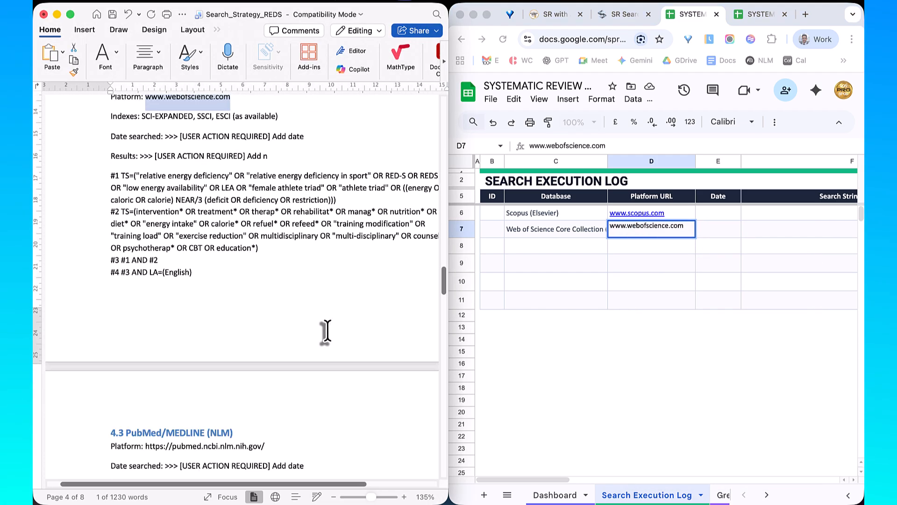
{"action": "scroll", "coordinate": [326, 331], "scroll_direction": "down", "scroll_amount": 1}
{"action": "left_click_drag", "start_coordinate": [235, 284], "coordinate": [138, 283]}
{"action": "right_click", "coordinate": [139, 282]}
{"action": "left_click", "coordinate": [151, 307]}
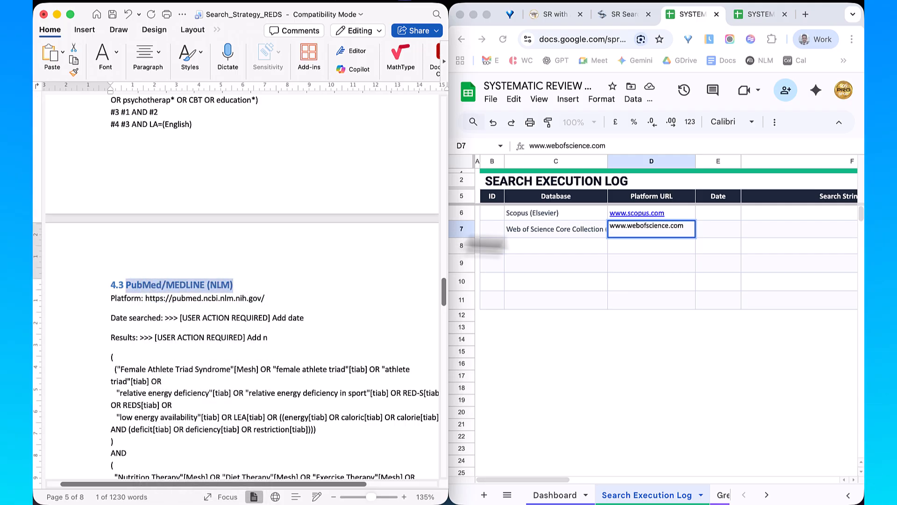
{"action": "left_click", "coordinate": [522, 247]}
{"action": "right_click", "coordinate": [522, 247]}
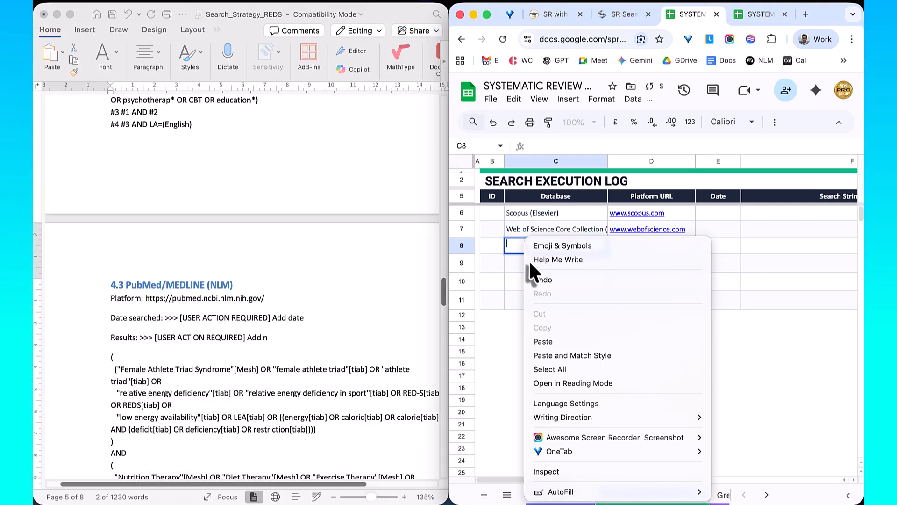
{"action": "left_click", "coordinate": [543, 338]}
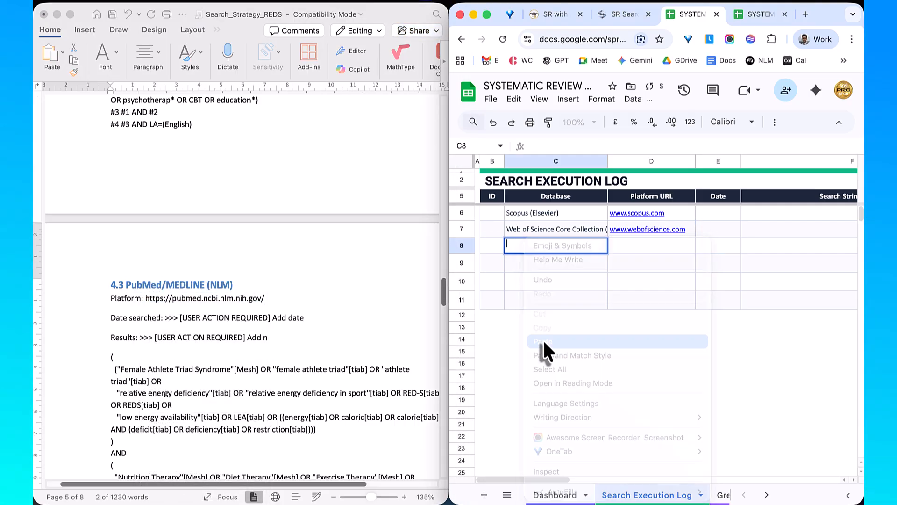
{"action": "left_click", "coordinate": [270, 333]}
{"action": "left_click_drag", "start_coordinate": [264, 298], "coordinate": [163, 299]}
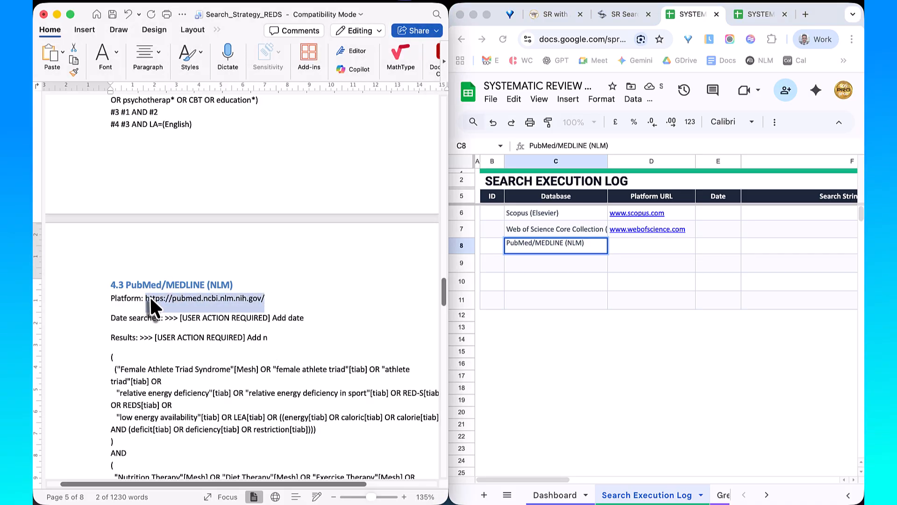
{"action": "right_click", "coordinate": [150, 299]}
{"action": "left_click", "coordinate": [159, 276]}
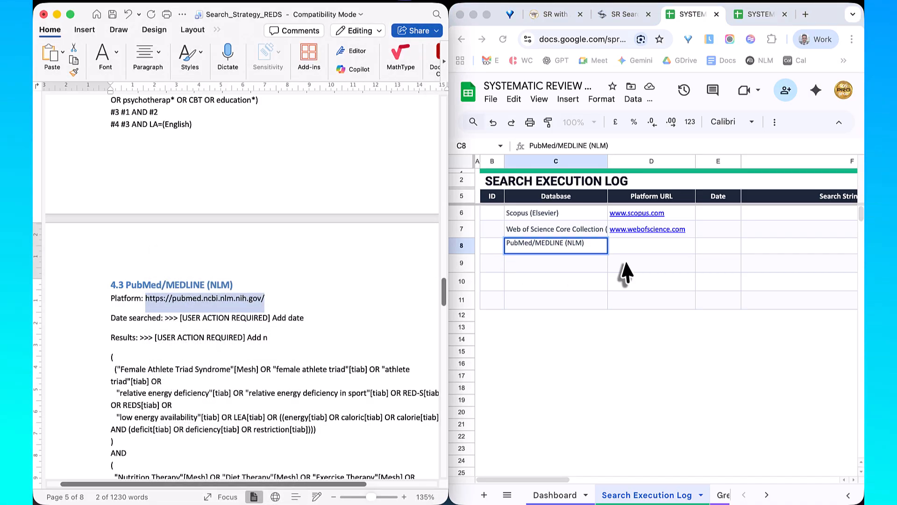
{"action": "left_click", "coordinate": [628, 248]}
{"action": "right_click", "coordinate": [623, 244]}
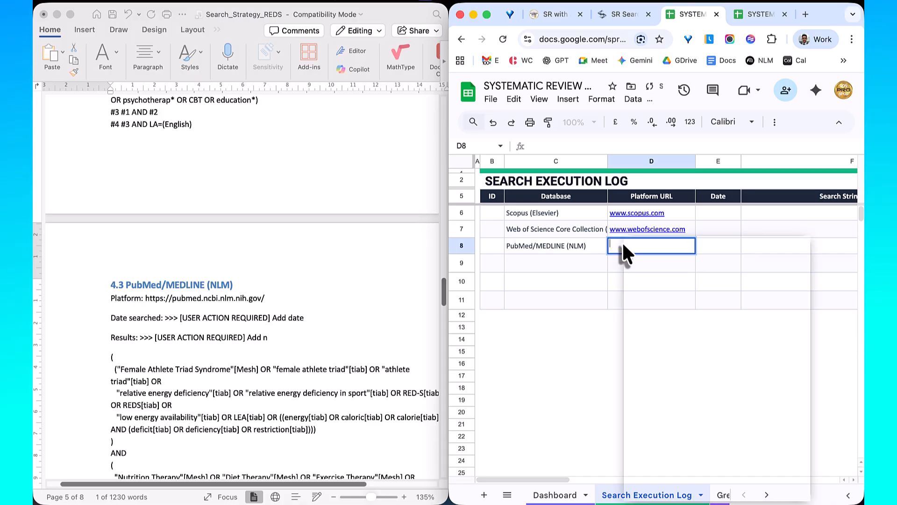
{"action": "left_click", "coordinate": [642, 338]}
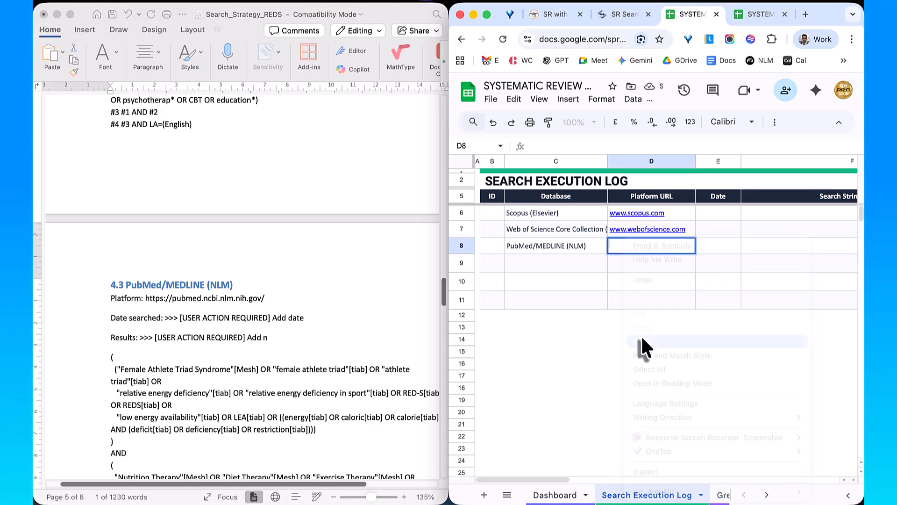
Copy "APA PsycINFO" from the section 4.4 heading into Database cell C9 of the log.
{"action": "left_click", "coordinate": [321, 340]}
{"action": "scroll", "coordinate": [321, 342], "scroll_direction": "down", "scroll_amount": 3}
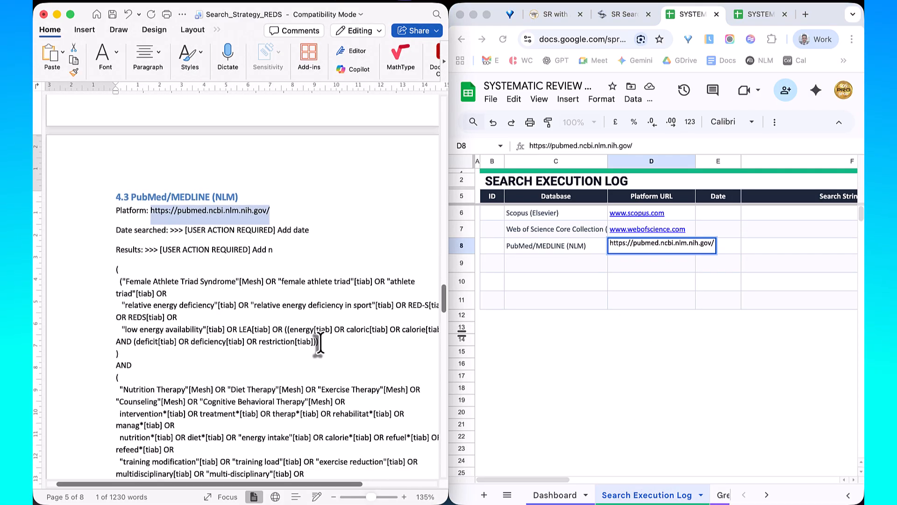
{"action": "scroll", "coordinate": [321, 343], "scroll_direction": "down", "scroll_amount": 5}
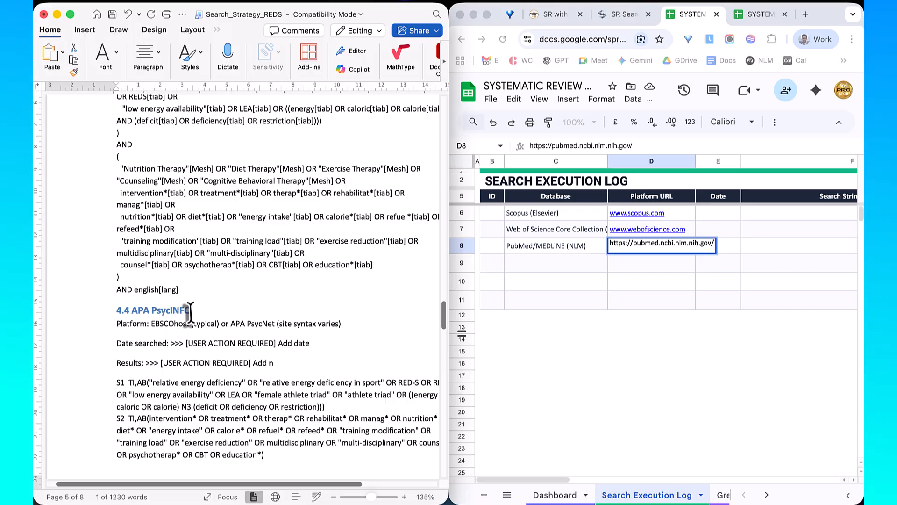
{"action": "left_click_drag", "start_coordinate": [191, 310], "coordinate": [137, 312]}
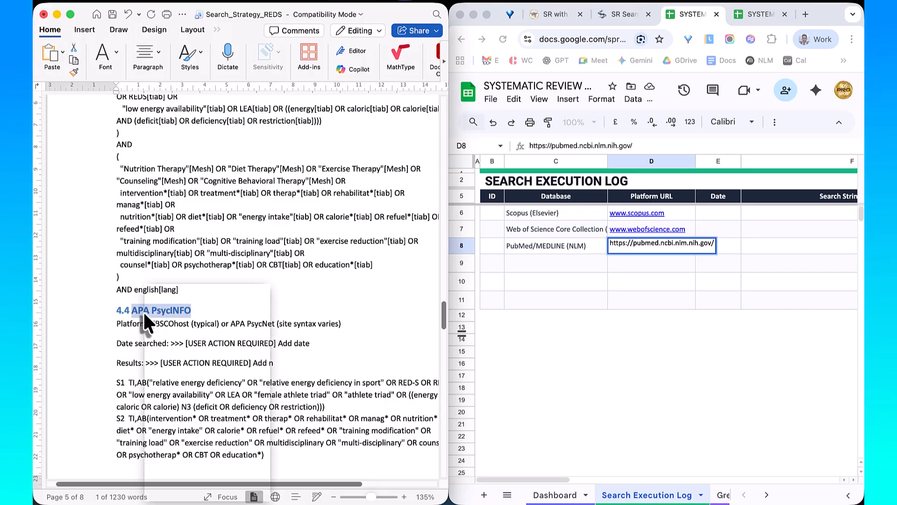
{"action": "right_click", "coordinate": [143, 311]}
{"action": "left_click", "coordinate": [155, 307]}
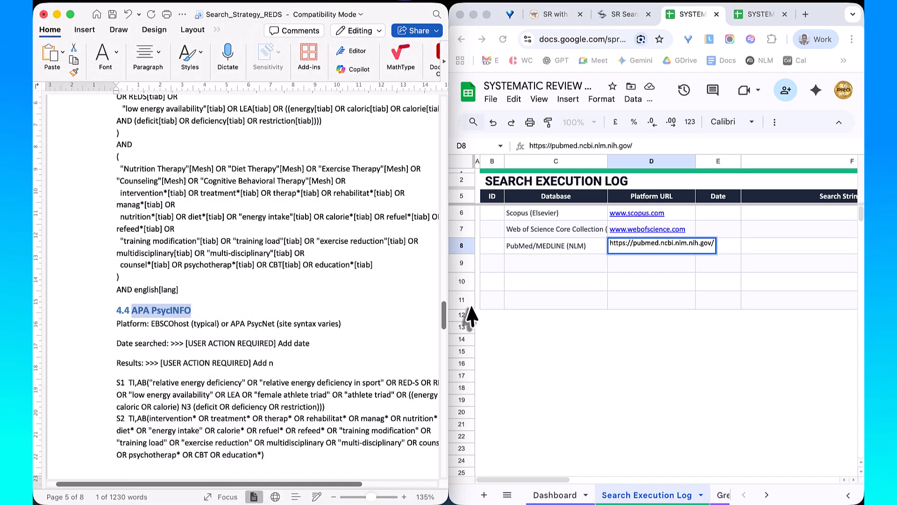
{"action": "double_click", "coordinate": [524, 261]}
{"action": "right_click", "coordinate": [524, 260]}
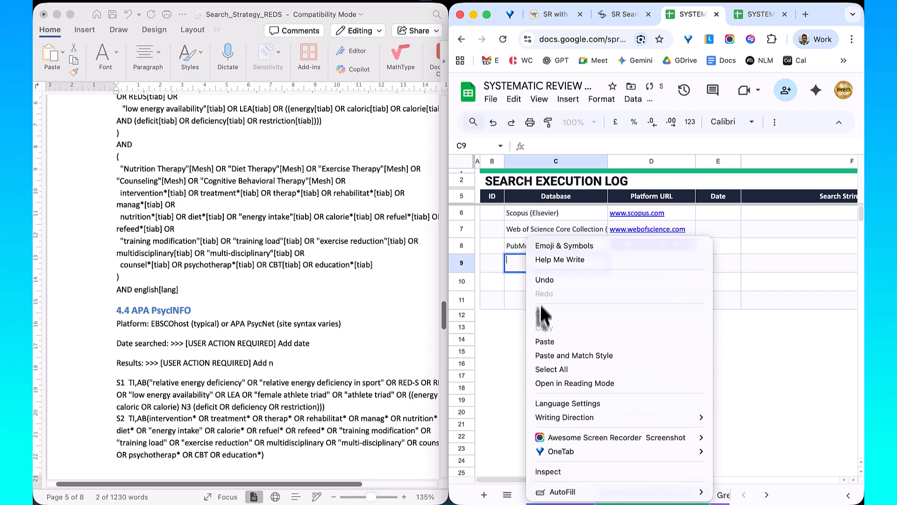
{"action": "left_click", "coordinate": [545, 340]}
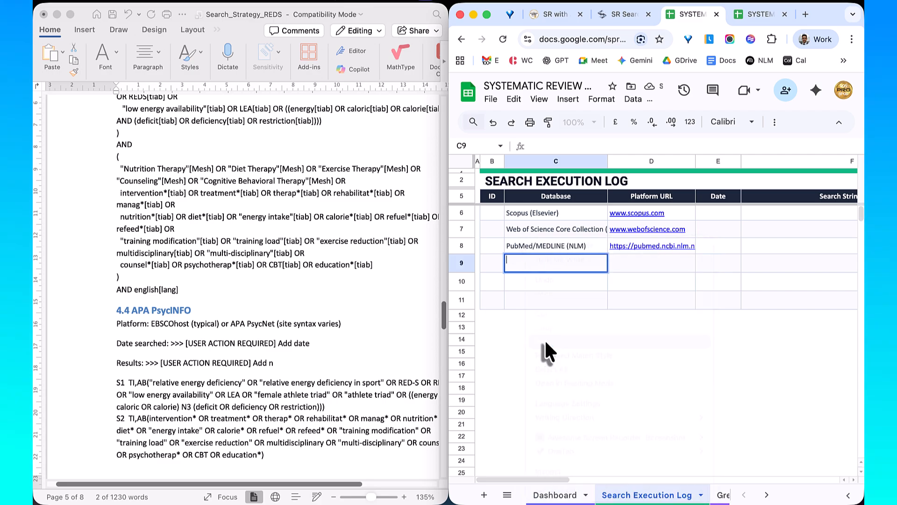
Copy the platform name EBSCOhost from section 4.4 into the APA PsycINFO row's Platform URL cell, D9.
{"action": "left_click", "coordinate": [237, 327]}
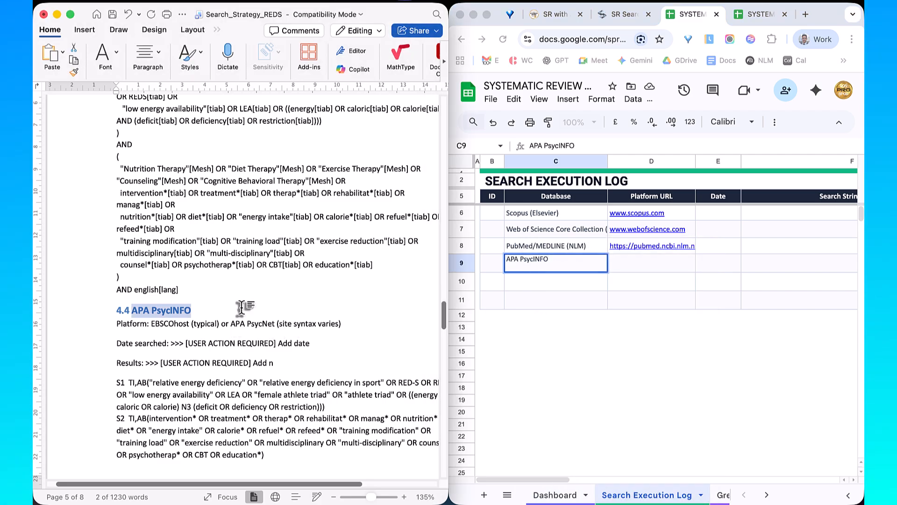
{"action": "left_click", "coordinate": [241, 307]}
{"action": "scroll", "coordinate": [240, 307], "scroll_direction": "down", "scroll_amount": 2}
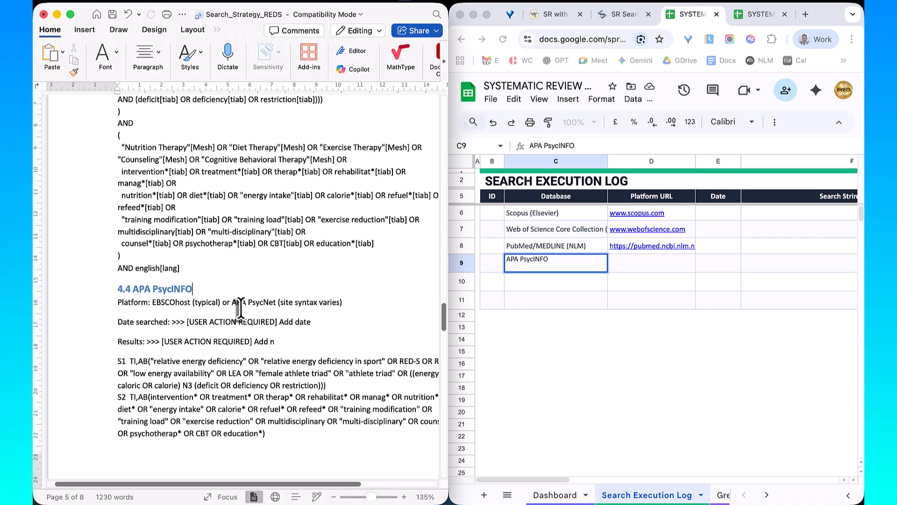
{"action": "double_click", "coordinate": [176, 304]}
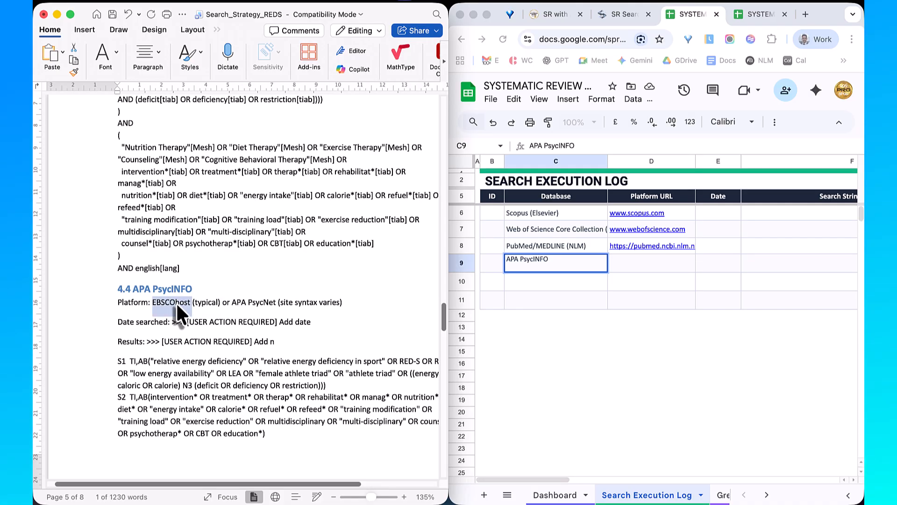
{"action": "right_click", "coordinate": [176, 304]}
{"action": "left_click", "coordinate": [195, 273]}
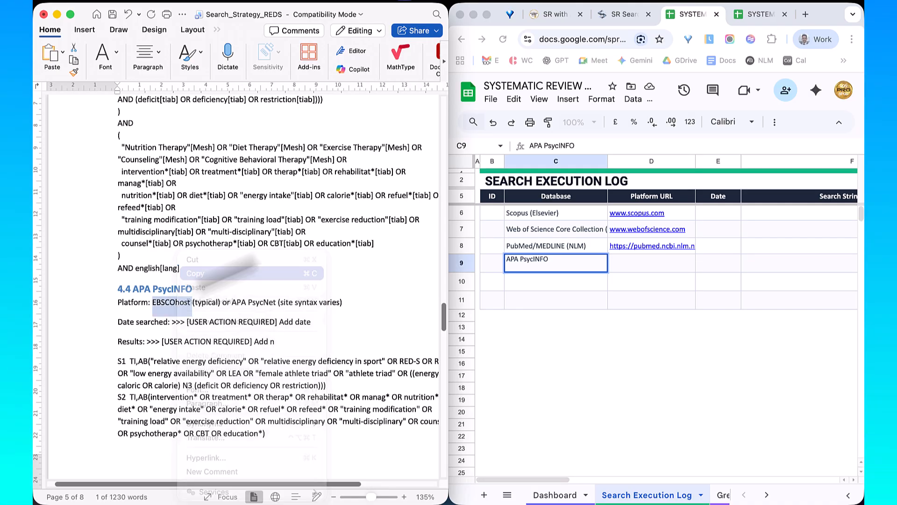
{"action": "left_click", "coordinate": [631, 266]}
{"action": "double_click", "coordinate": [632, 264]}
{"action": "right_click", "coordinate": [632, 269]}
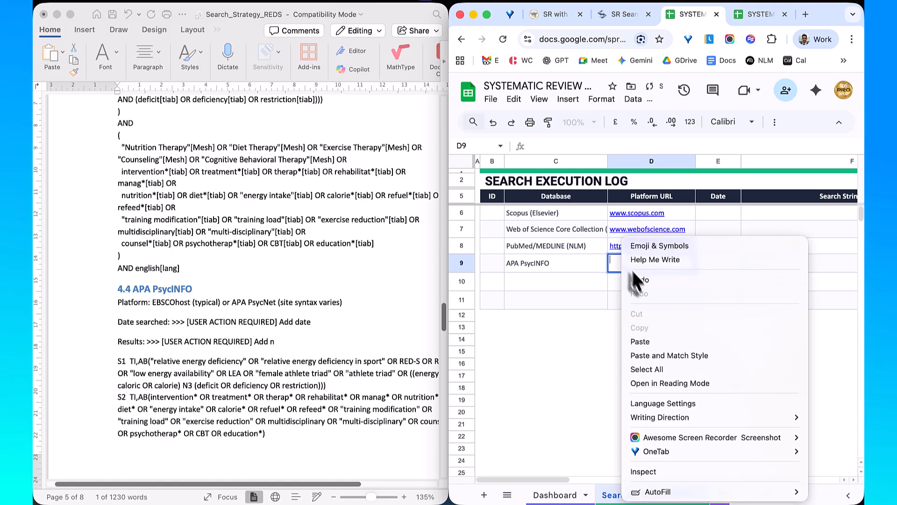
{"action": "left_click", "coordinate": [637, 336]}
{"action": "left_click", "coordinate": [595, 335]}
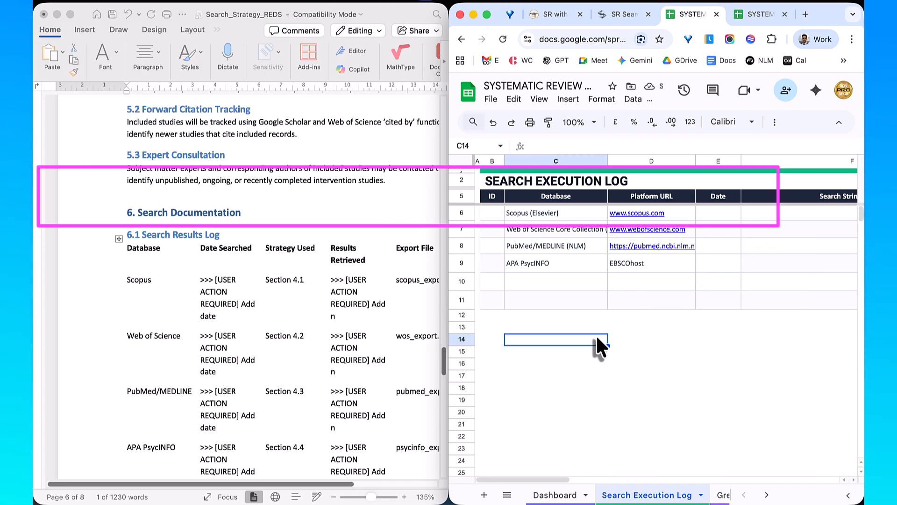
Number the four databases D1, D2, D3 and D4 in the ID column, cells B6 to B9.
{"action": "left_click", "coordinate": [492, 218]}
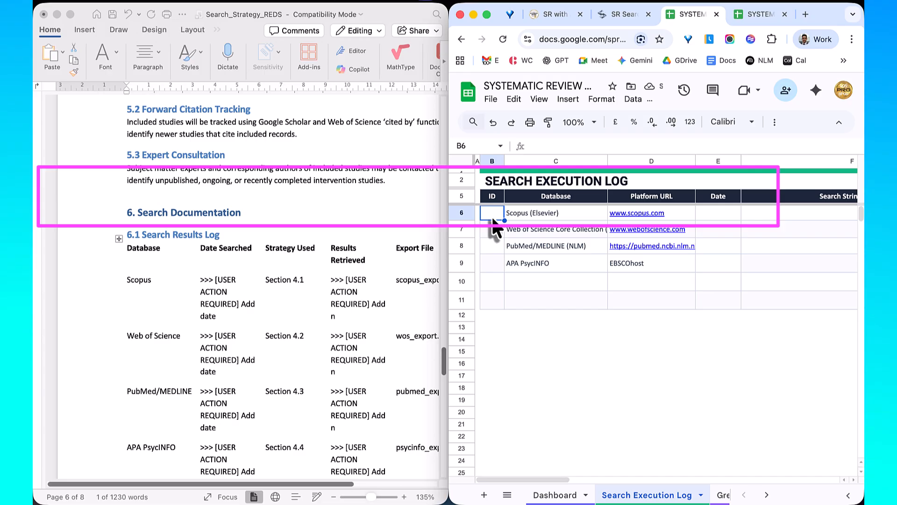
{"action": "key", "text": "Return"}
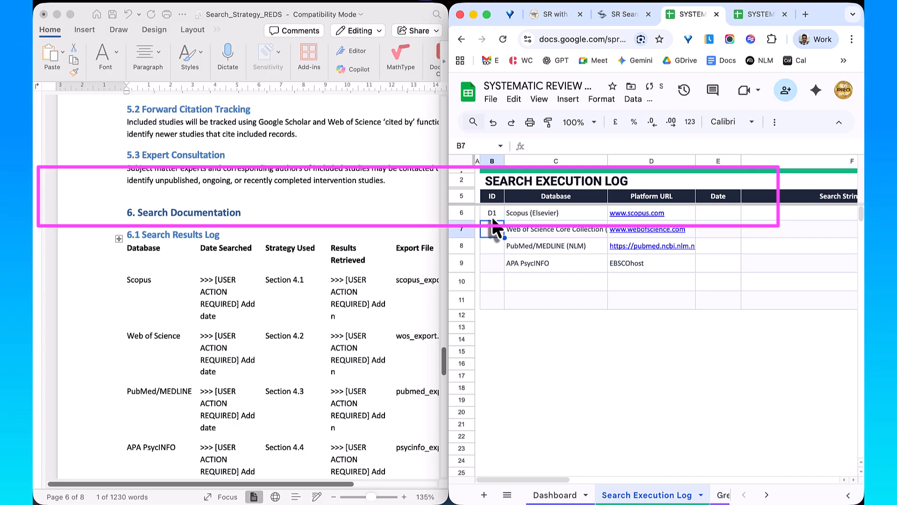
{"action": "type", "text": "D2"}
{"action": "key", "text": "Return"}
{"action": "type", "text": "D3"}
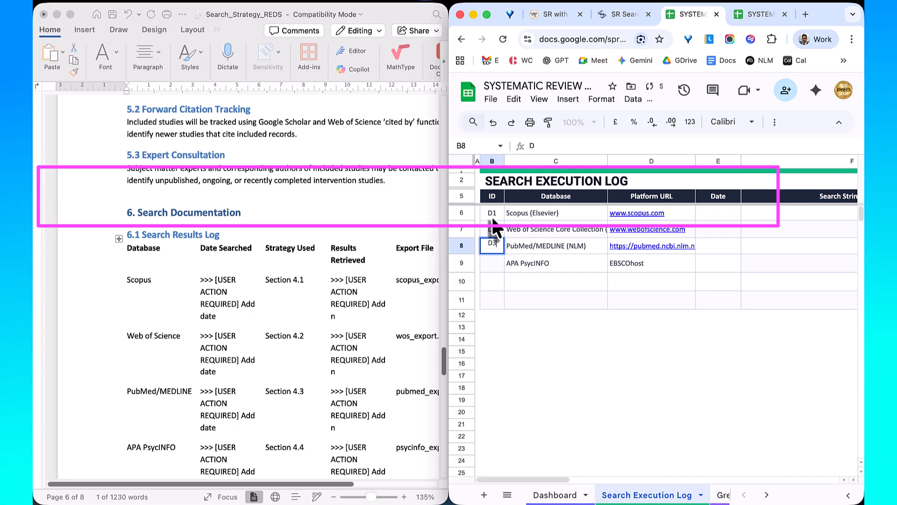
{"action": "key", "text": "Return"}
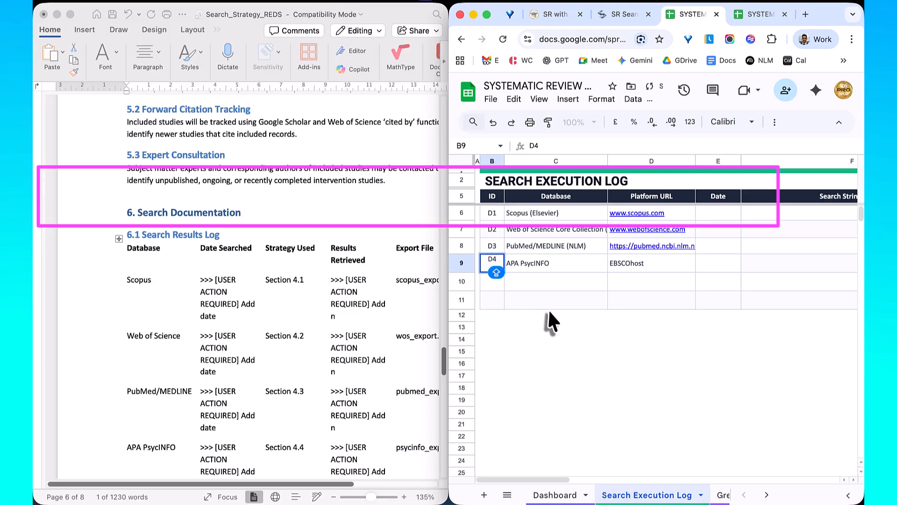
{"action": "left_click", "coordinate": [551, 314]}
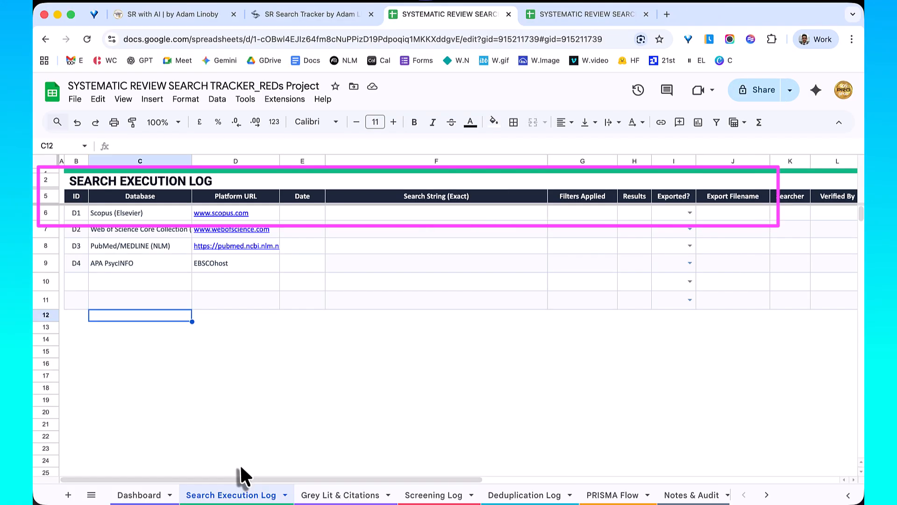
Check the databases listed on the Dashboard and the status choices offered for Scopus in cell C14.
{"action": "key", "text": "ctrl+a"}
{"action": "left_click_drag", "start_coordinate": [234, 436], "coordinate": [161, 488]}
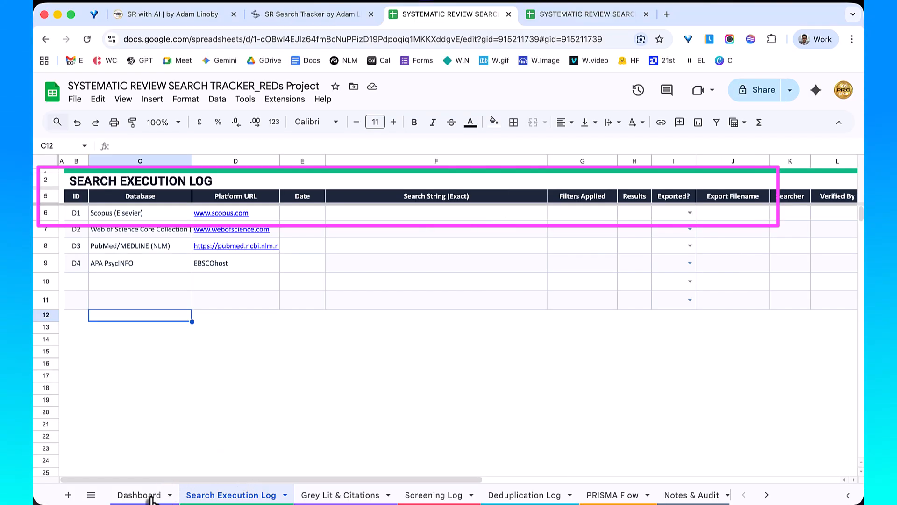
{"action": "left_click", "coordinate": [149, 496]}
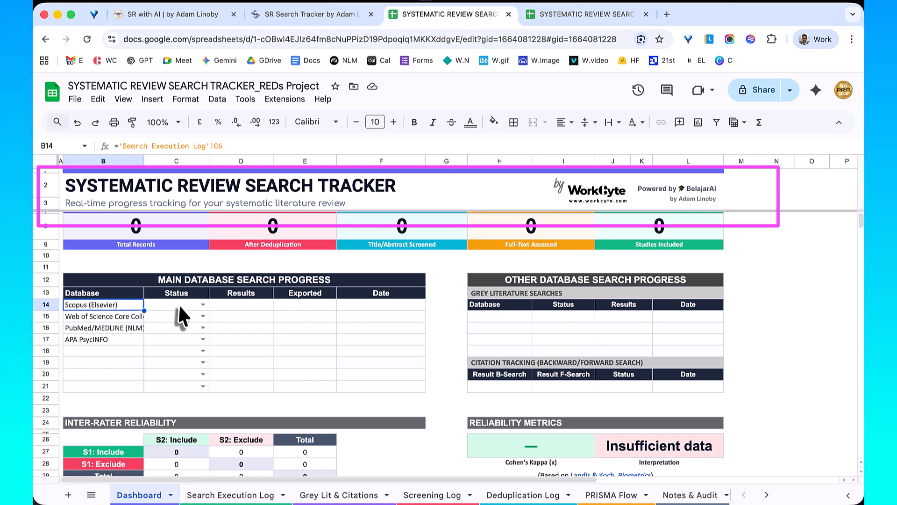
{"action": "left_click", "coordinate": [203, 304]}
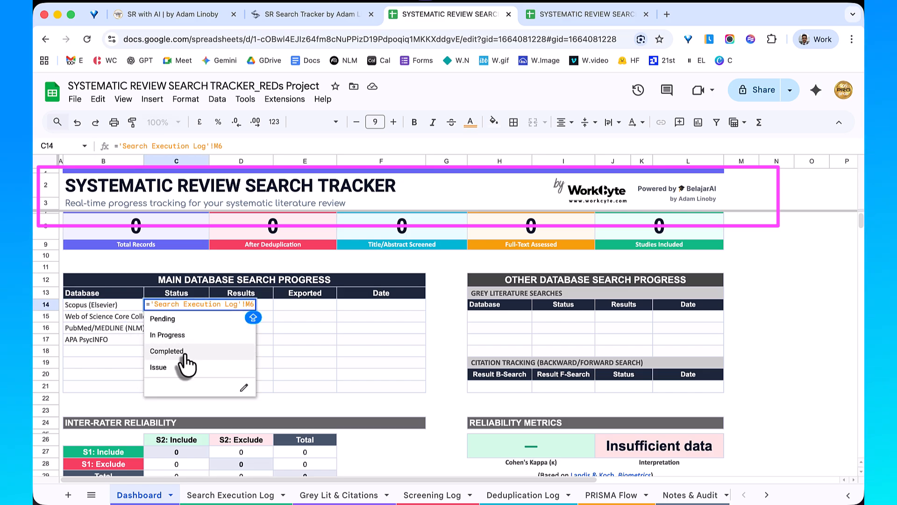
{"action": "left_click", "coordinate": [256, 259]}
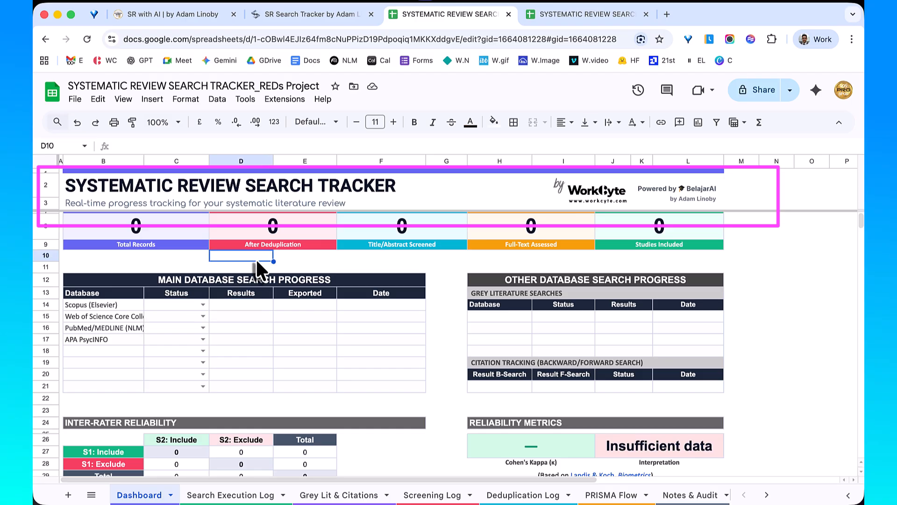
Try marking the Scopus row's Exported? cell I6 in the Search Execution Log as Yes.
{"action": "left_click", "coordinate": [252, 495]}
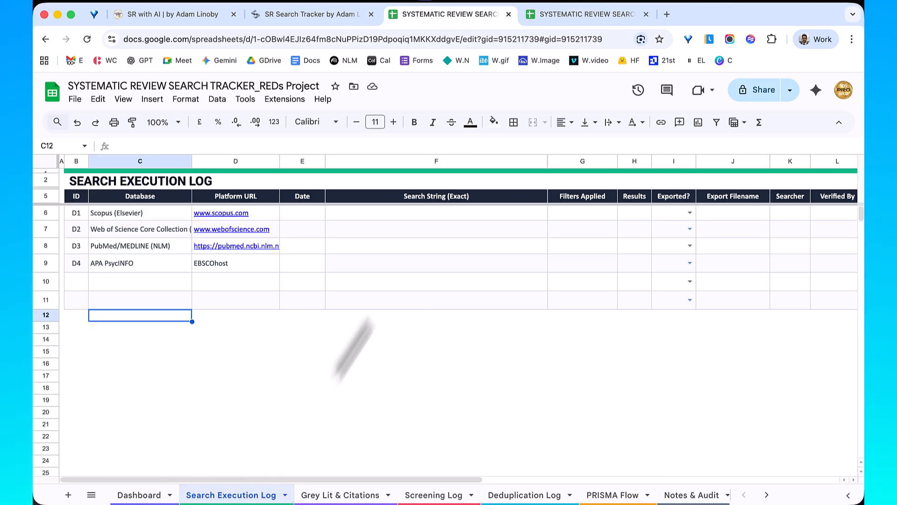
{"action": "left_click", "coordinate": [687, 214]}
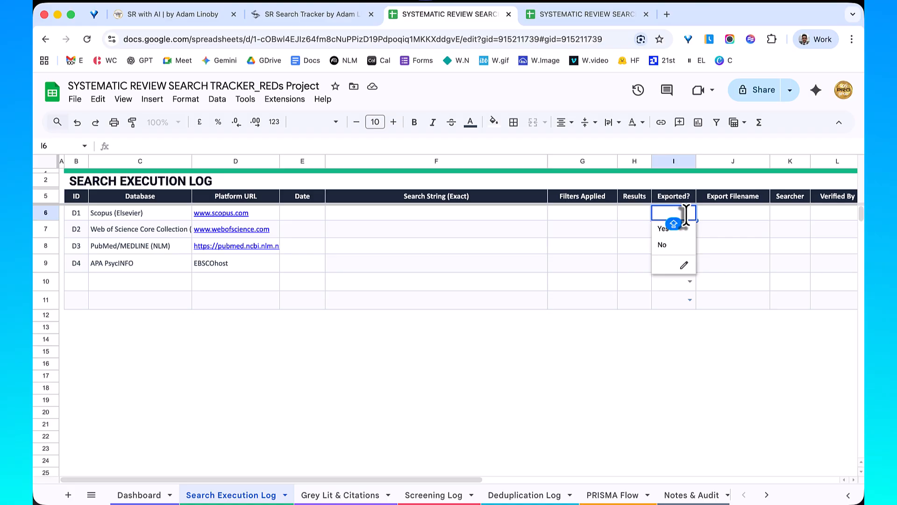
{"action": "left_click", "coordinate": [666, 228]}
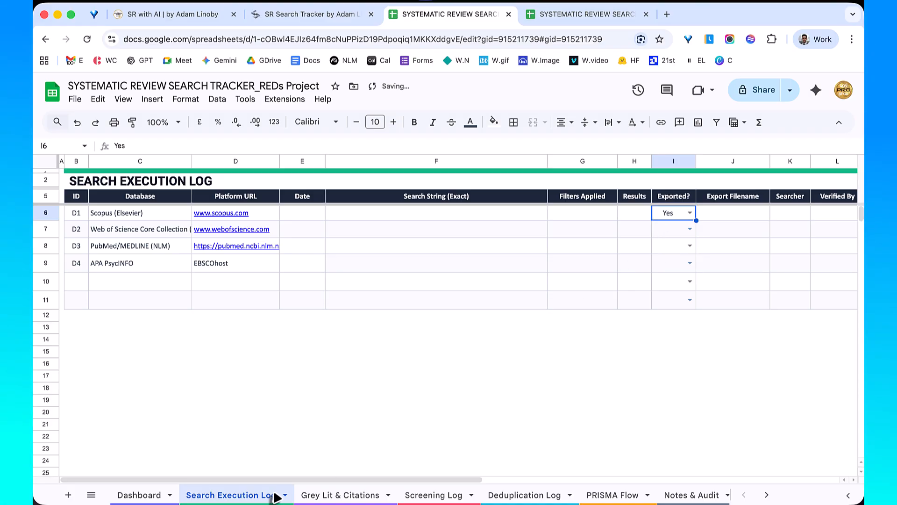
{"action": "left_click", "coordinate": [149, 495]}
{"action": "left_click", "coordinate": [204, 498]}
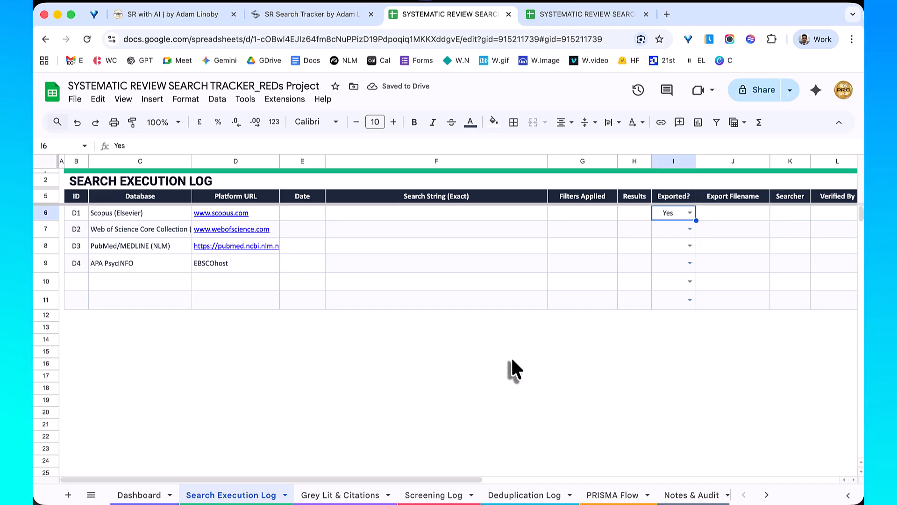
Set the Scopus row's Completed? cell M6 to In Progress and view its status on the Dashboard.
{"action": "scroll", "coordinate": [512, 356], "scroll_direction": "right", "scroll_amount": 5}
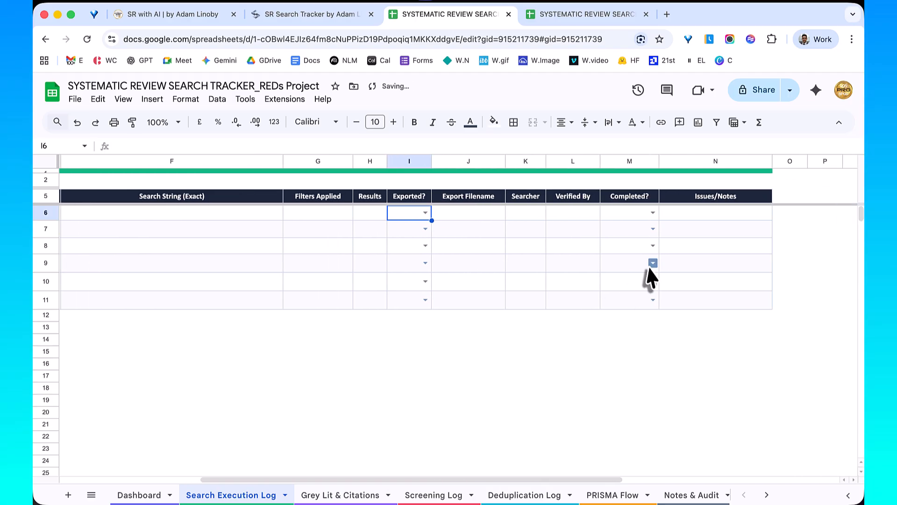
{"action": "left_click", "coordinate": [651, 215]}
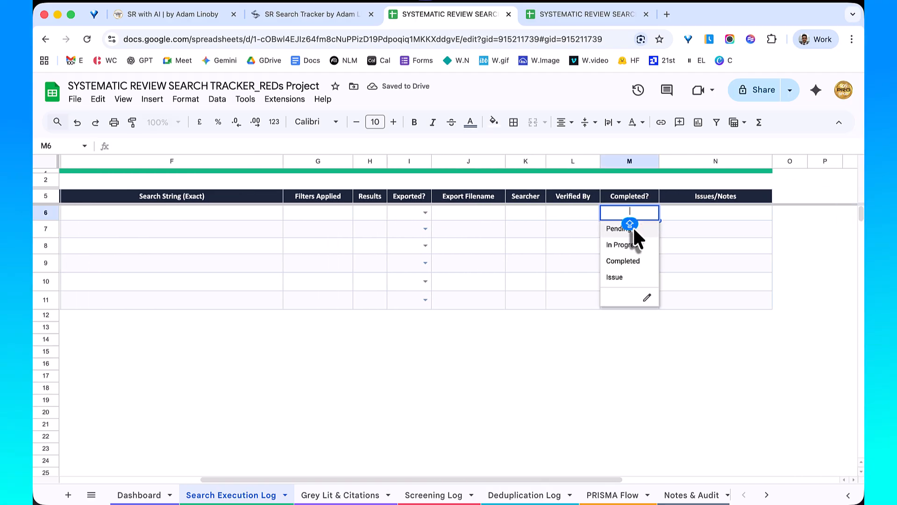
{"action": "left_click", "coordinate": [630, 245]}
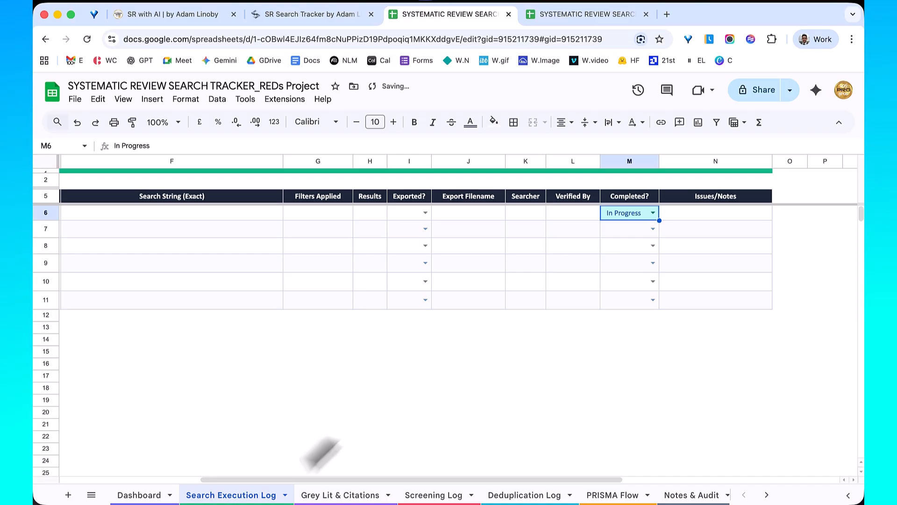
{"action": "left_click", "coordinate": [150, 496]}
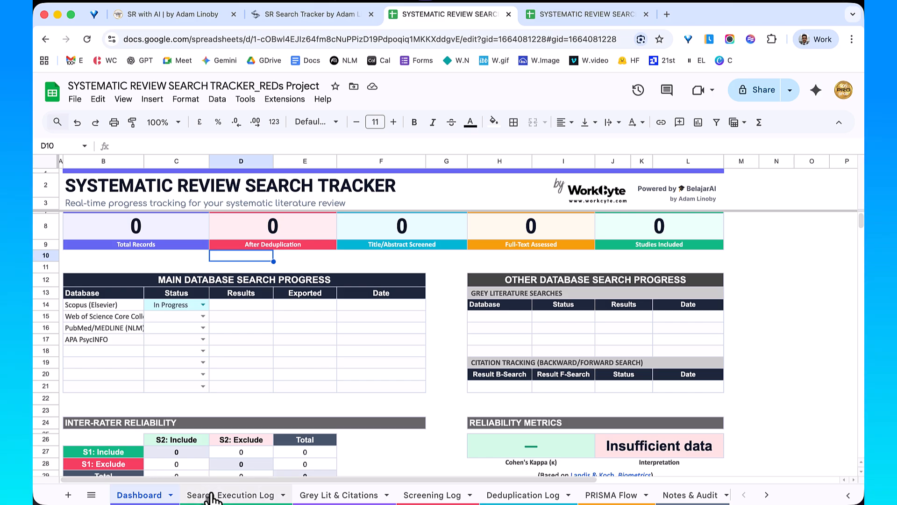
Return to the Search Execution Log and clear the Scopus row's Completed? cell M6.
{"action": "left_click", "coordinate": [210, 496]}
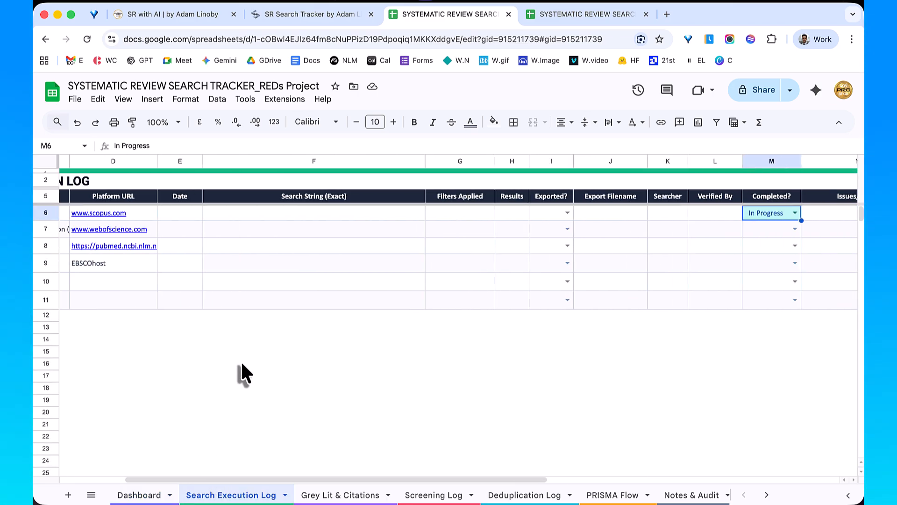
{"action": "key", "text": "Delete"}
{"action": "scroll", "coordinate": [240, 360], "scroll_direction": "left", "scroll_amount": 5}
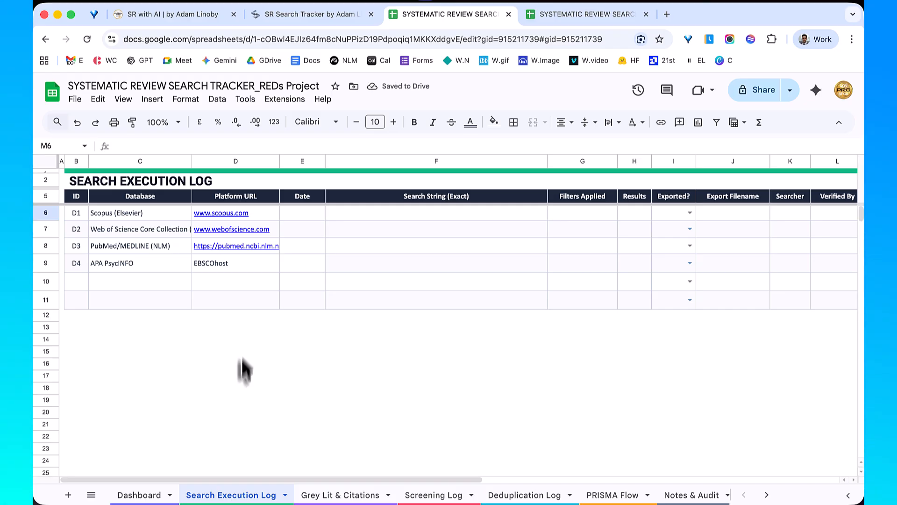
Try 27/03/2026 as the Scopus row's date in cell E6 and undo the entry.
{"action": "double_click", "coordinate": [303, 213]}
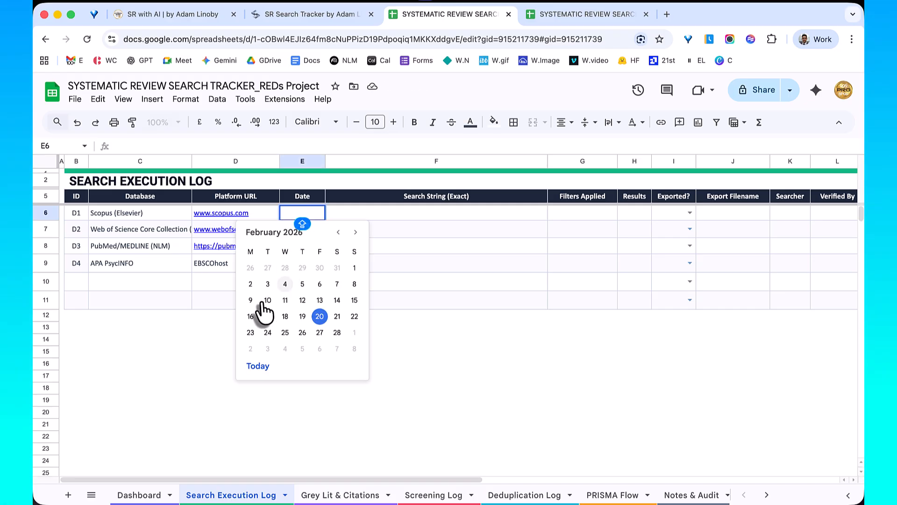
{"action": "left_click", "coordinate": [355, 233]}
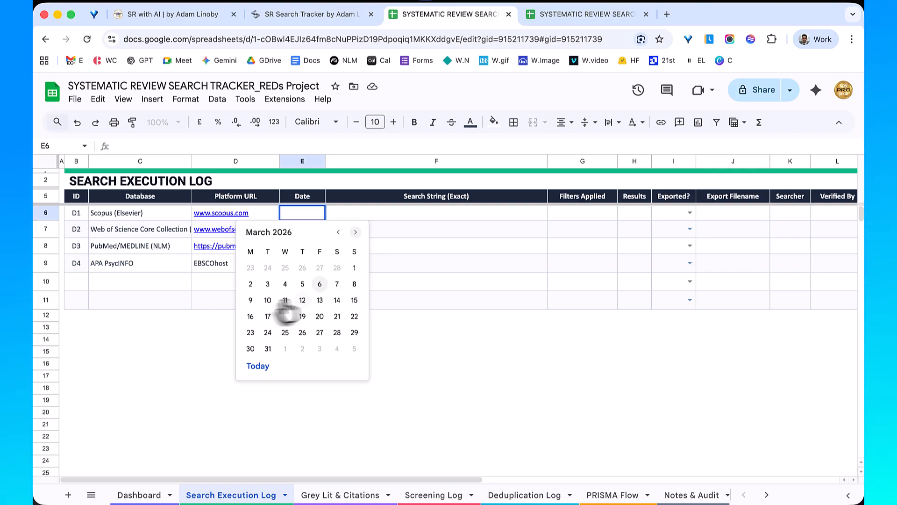
{"action": "left_click", "coordinate": [320, 332]}
{"action": "left_click", "coordinate": [320, 329]}
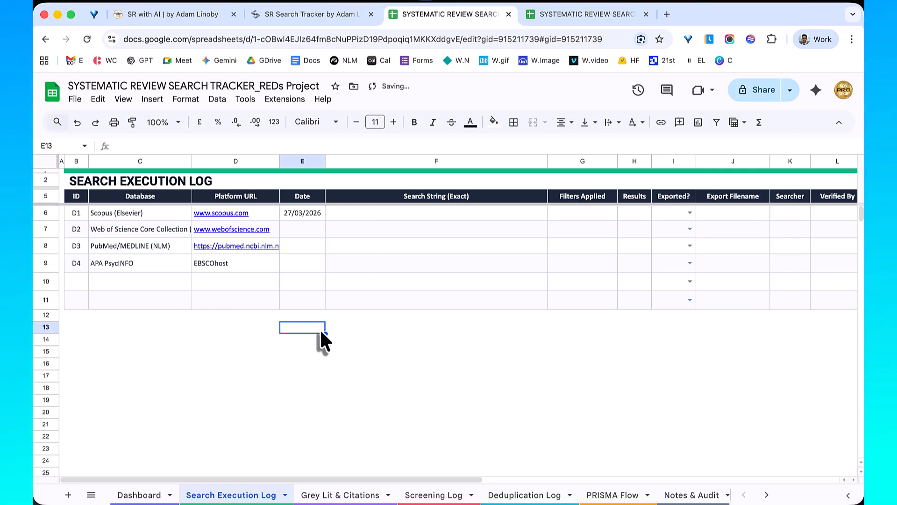
{"action": "key", "text": "super+z"}
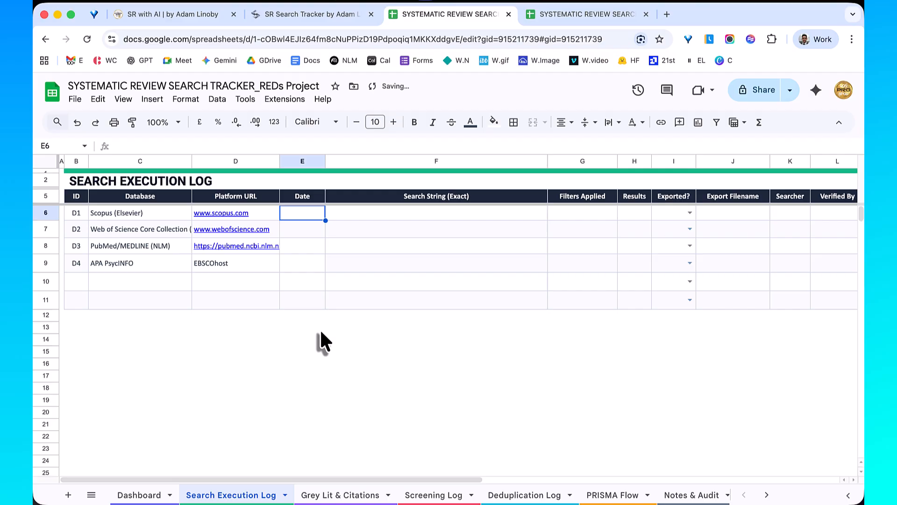
Select the Scopus row's Search String cell F6 and locate the matching string in section 4.1 of the Search_Strategy_REDS document in Word.
{"action": "left_click", "coordinate": [349, 208]}
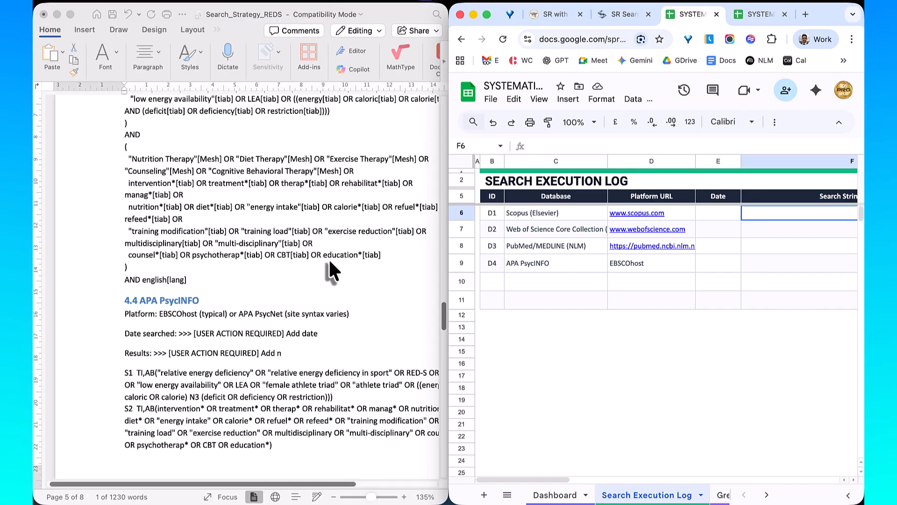
{"action": "scroll", "coordinate": [330, 262], "scroll_direction": "up", "scroll_amount": 15}
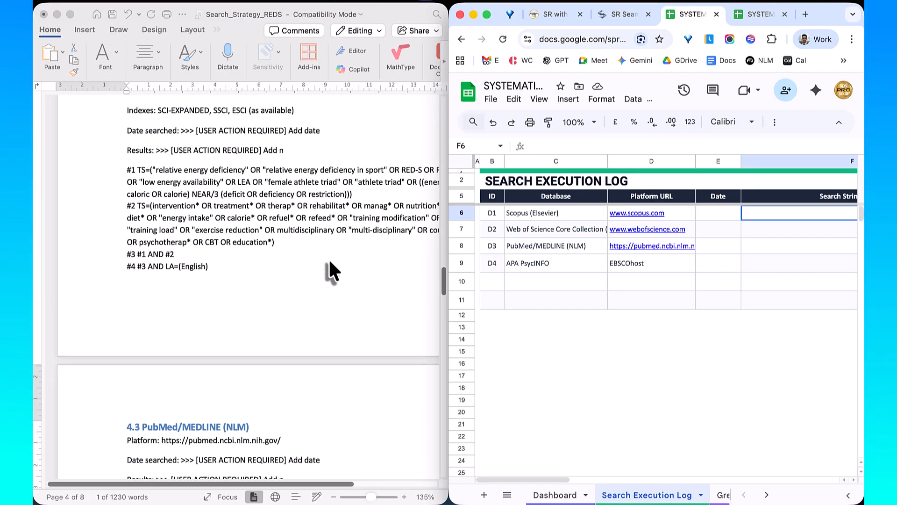
{"action": "scroll", "coordinate": [330, 263], "scroll_direction": "up", "scroll_amount": 10}
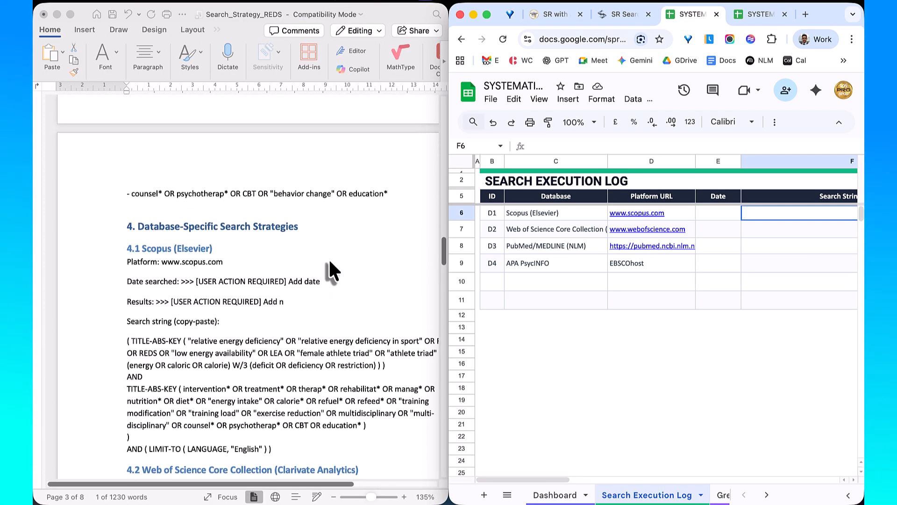
{"action": "scroll", "coordinate": [329, 258], "scroll_direction": "down", "scroll_amount": 3}
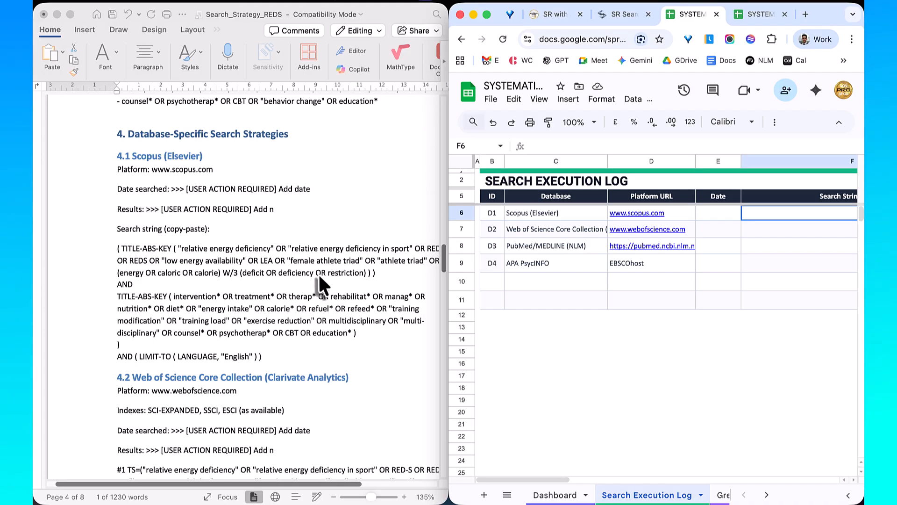
{"action": "left_click", "coordinate": [318, 274]}
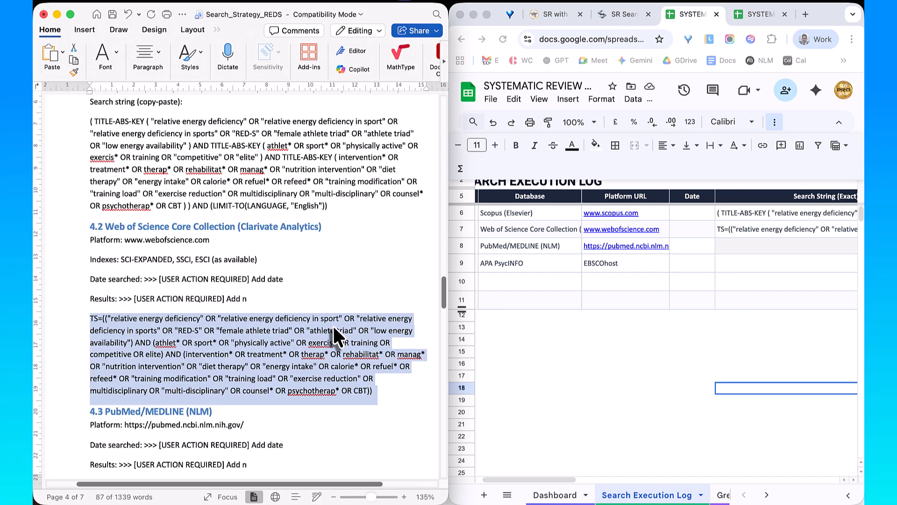
Copy the full PubMed search string from section 4.3 of the strategy document into the PubMed row's Search String cell, F8.
{"action": "scroll", "coordinate": [332, 324], "scroll_direction": "up", "scroll_amount": 8}
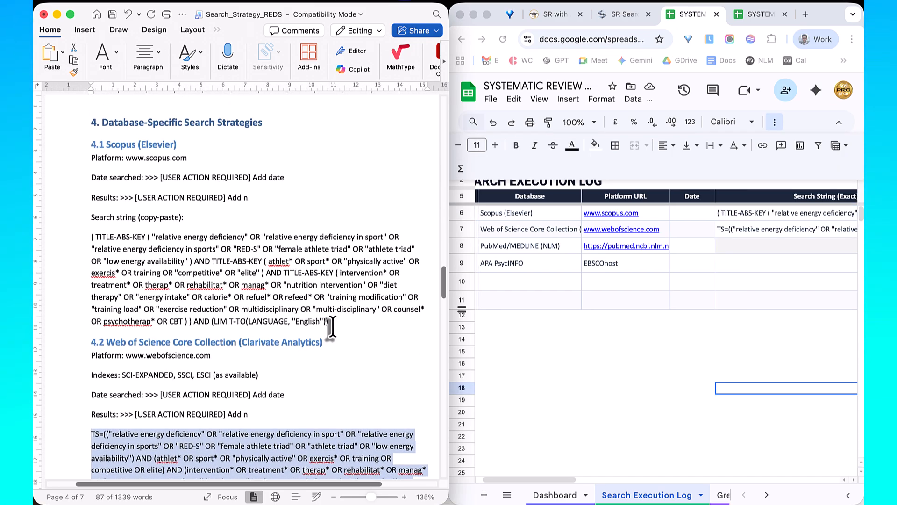
{"action": "scroll", "coordinate": [333, 326], "scroll_direction": "down", "scroll_amount": 10}
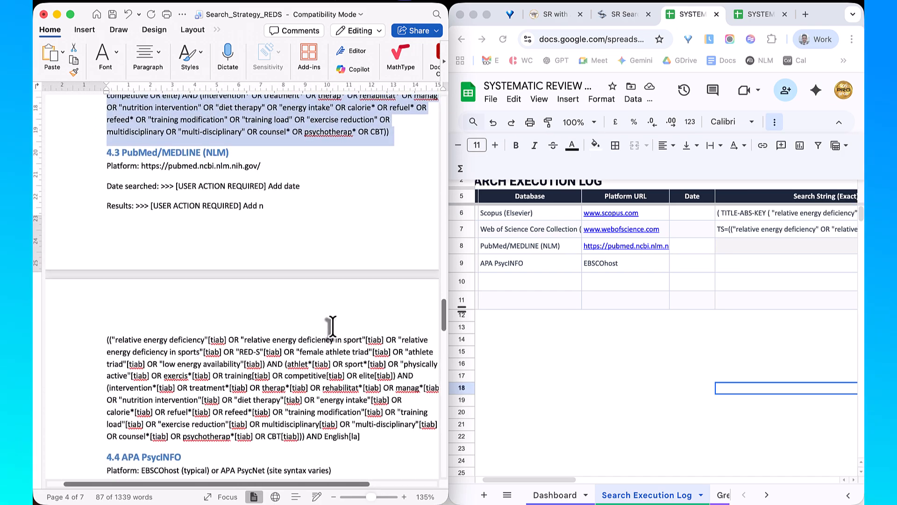
{"action": "scroll", "coordinate": [332, 325], "scroll_direction": "down", "scroll_amount": 2}
{"action": "triple_click", "coordinate": [314, 353]}
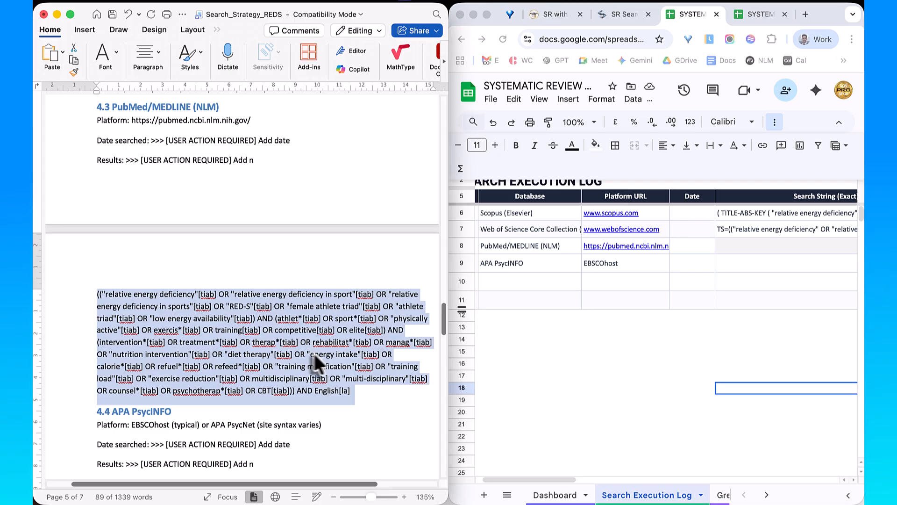
{"action": "right_click", "coordinate": [314, 354]}
{"action": "left_click", "coordinate": [334, 274]}
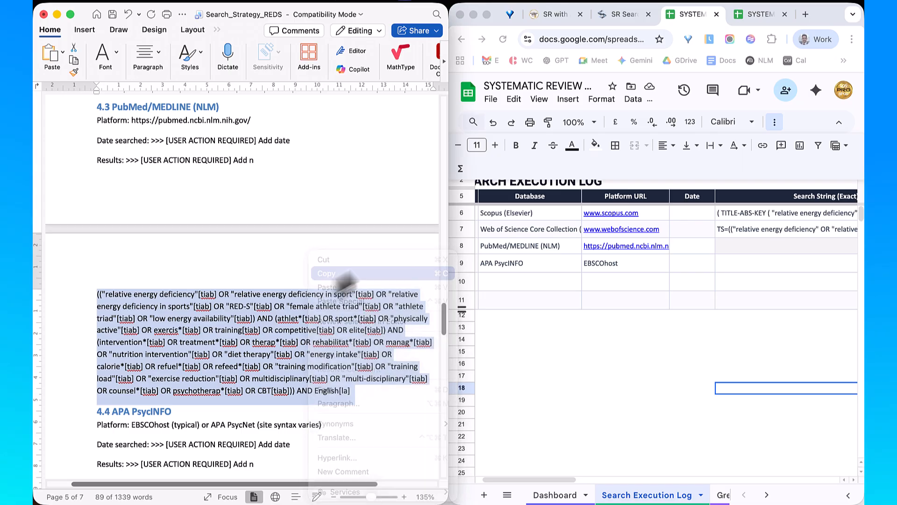
{"action": "left_click", "coordinate": [727, 244]}
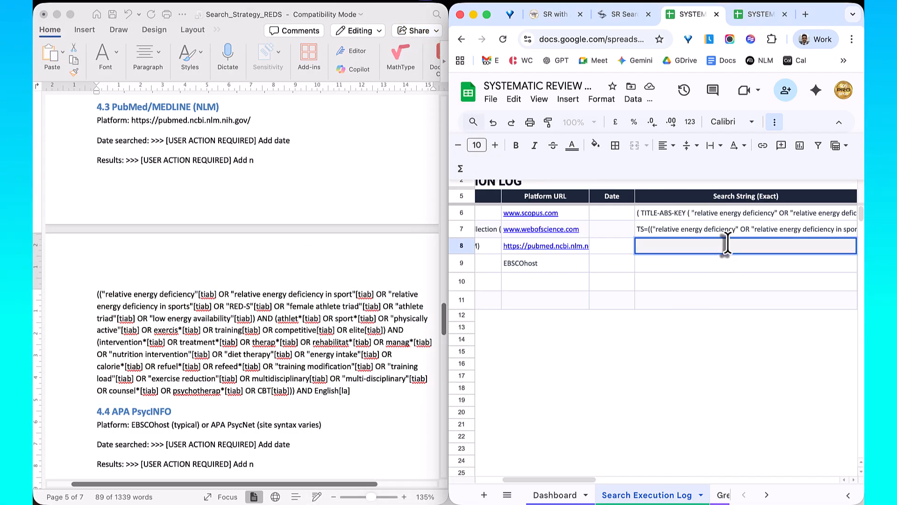
{"action": "right_click", "coordinate": [727, 244]}
{"action": "left_click", "coordinate": [642, 343]}
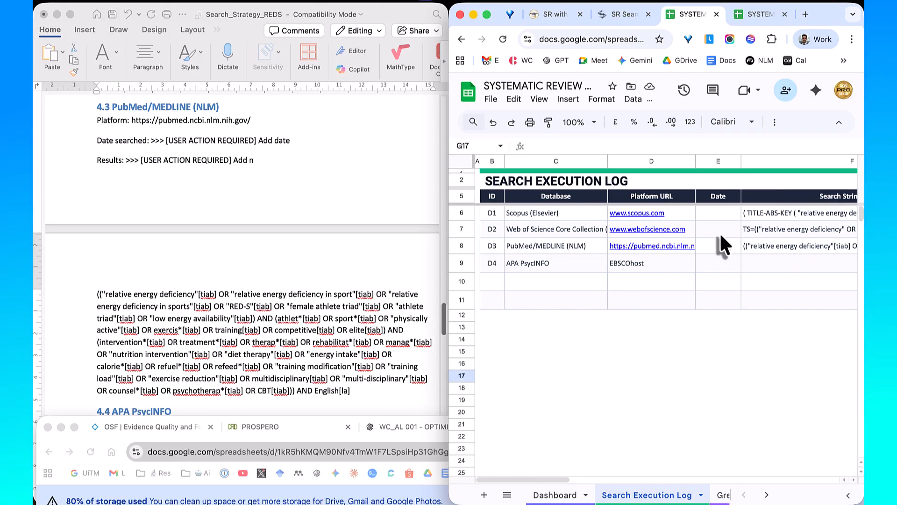
Copy the full APA PsycINFO search string from section 4.4 of the strategy document into the APA PsycINFO row's Search String cell, F9.
{"action": "left_click", "coordinate": [315, 348]}
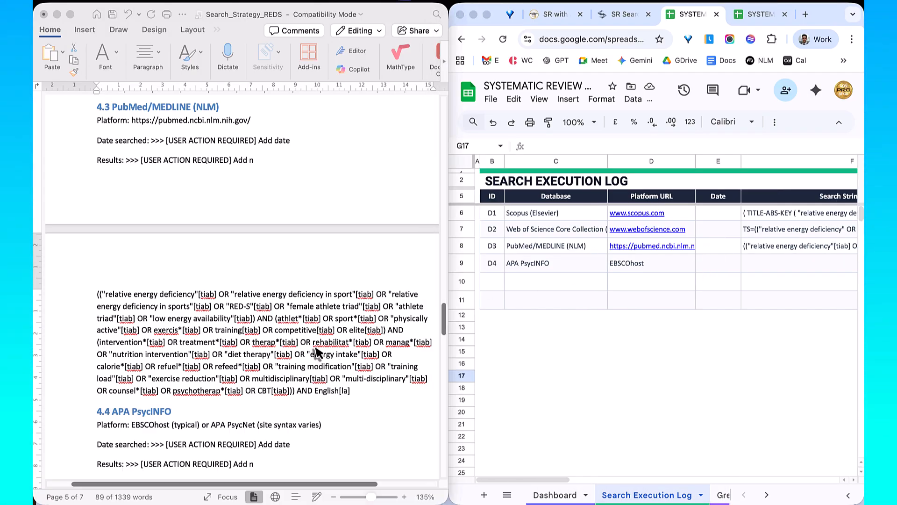
{"action": "triple_click", "coordinate": [315, 348]}
{"action": "scroll", "coordinate": [313, 347], "scroll_direction": "down", "scroll_amount": 5}
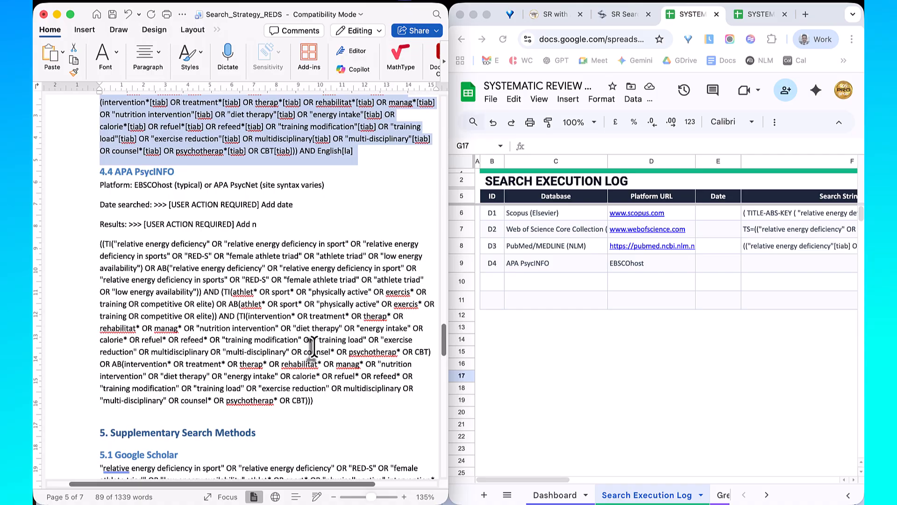
{"action": "scroll", "coordinate": [313, 348], "scroll_direction": "down", "scroll_amount": 2}
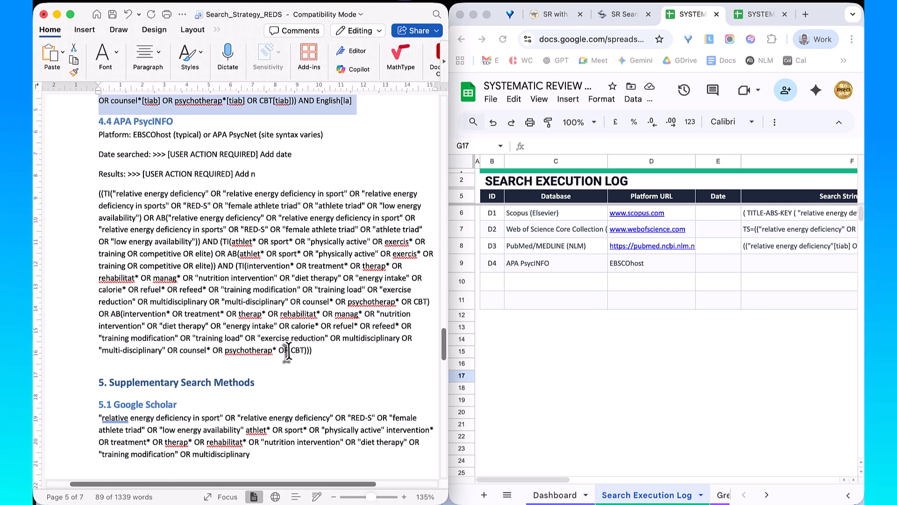
{"action": "left_click", "coordinate": [287, 351]}
{"action": "triple_click", "coordinate": [226, 301]}
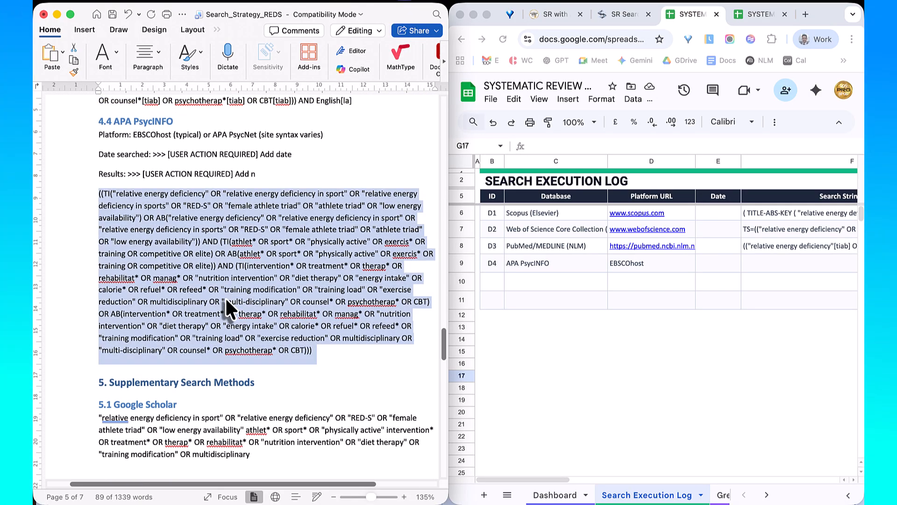
{"action": "right_click", "coordinate": [225, 299]}
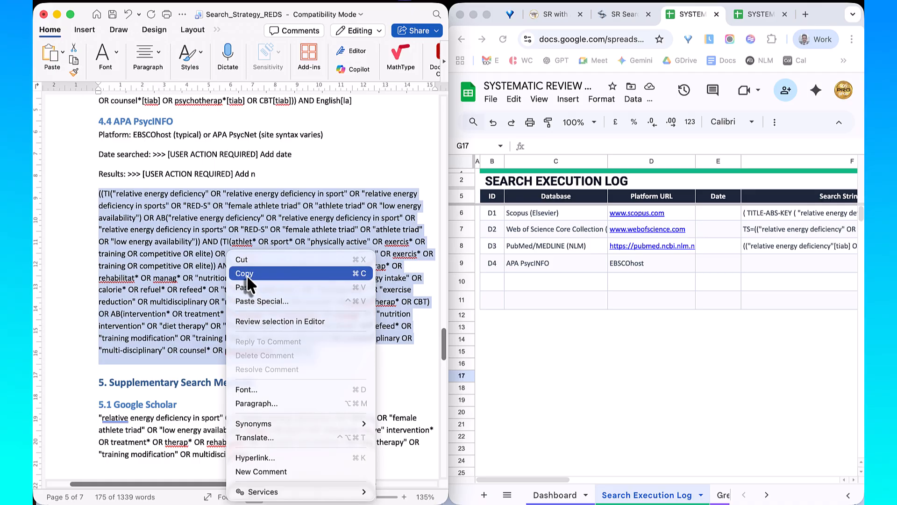
{"action": "left_click", "coordinate": [246, 274]}
{"action": "double_click", "coordinate": [767, 261]}
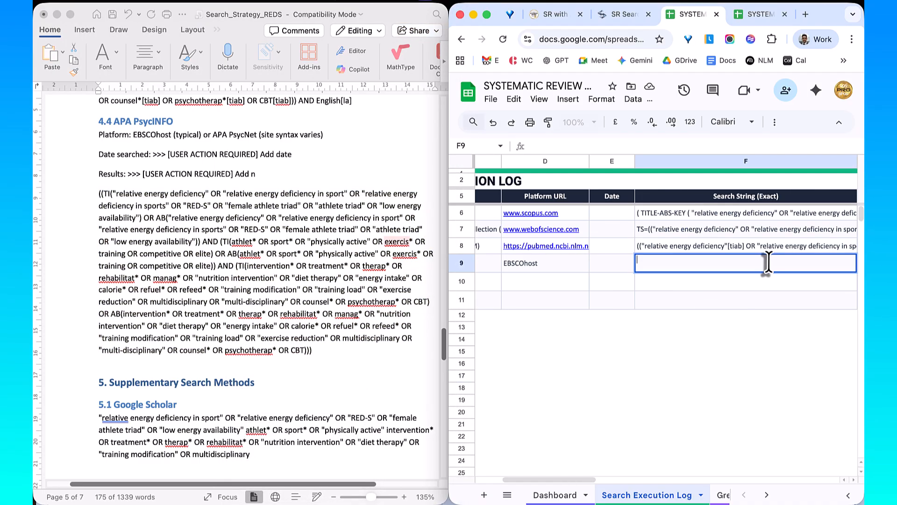
{"action": "right_click", "coordinate": [769, 260]}
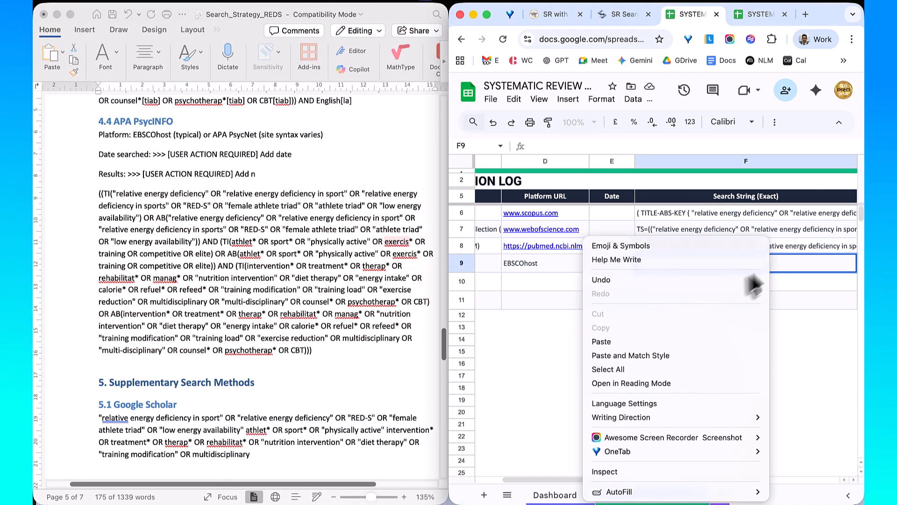
{"action": "left_click", "coordinate": [696, 336]}
{"action": "left_click", "coordinate": [598, 384]}
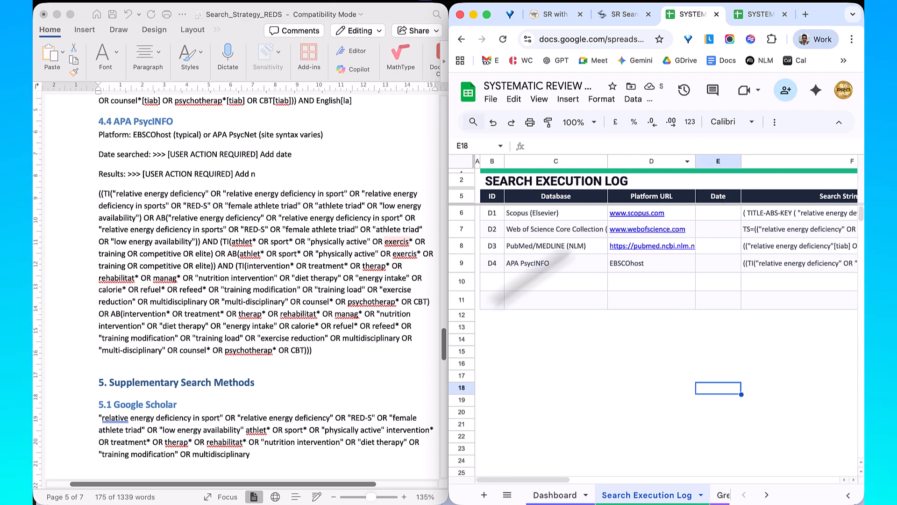
Locate section 5.1 Google Scholar in the strategy document and open the tracker's Grey Lit & Citations sheet beside it.
{"action": "scroll", "coordinate": [390, 371], "scroll_direction": "down", "scroll_amount": 4}
{"action": "scroll", "coordinate": [386, 366], "scroll_direction": "down", "scroll_amount": 1}
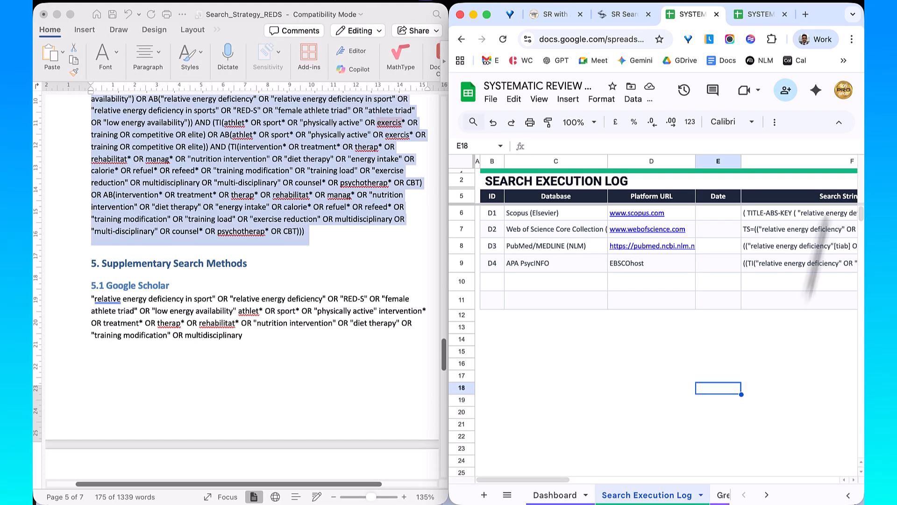
{"action": "double_click", "coordinate": [832, 10]}
{"action": "left_click", "coordinate": [340, 495]}
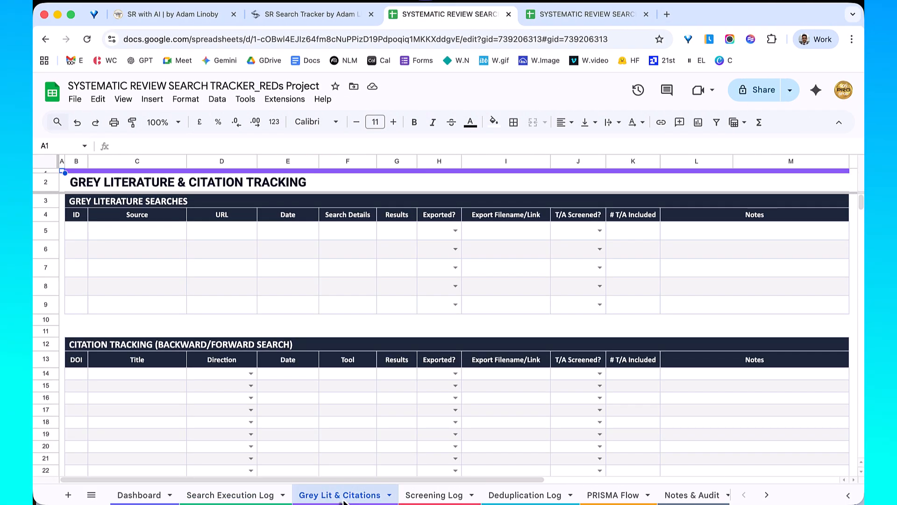
{"action": "double_click", "coordinate": [786, 14]}
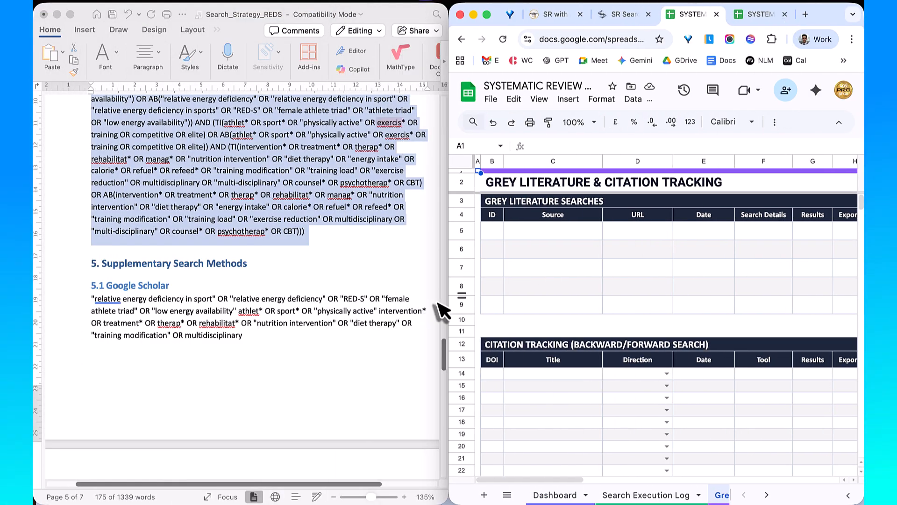
Copy the name Google Scholar from heading 5.1 of the strategy document into the first grey literature Source cell, C5.
{"action": "left_click", "coordinate": [521, 241]}
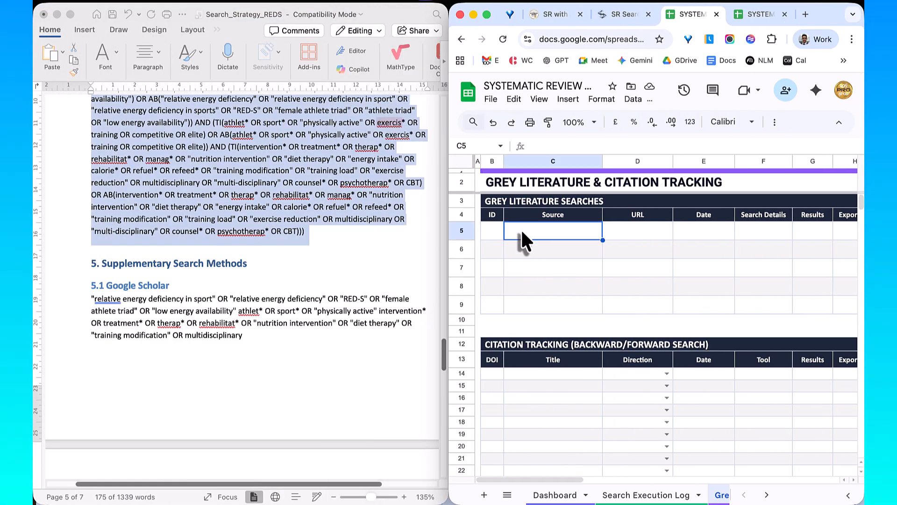
{"action": "left_click", "coordinate": [180, 301]}
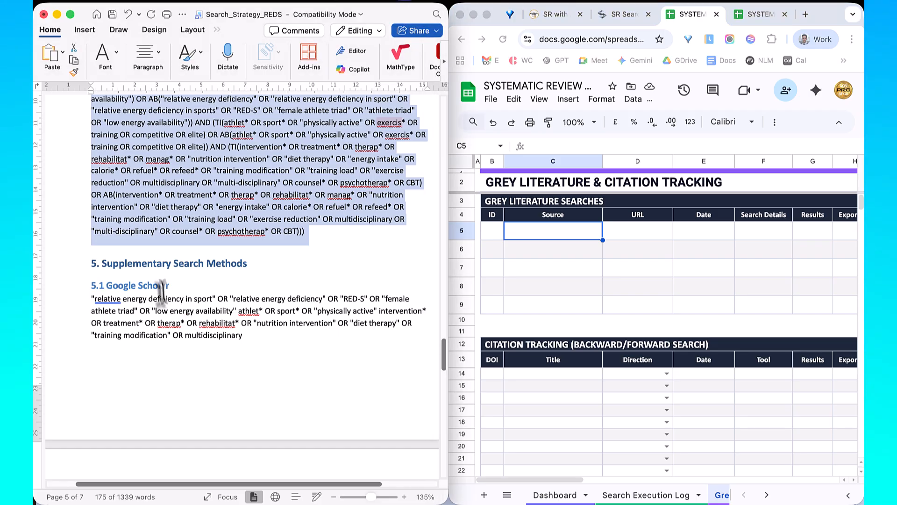
{"action": "left_click", "coordinate": [170, 285]}
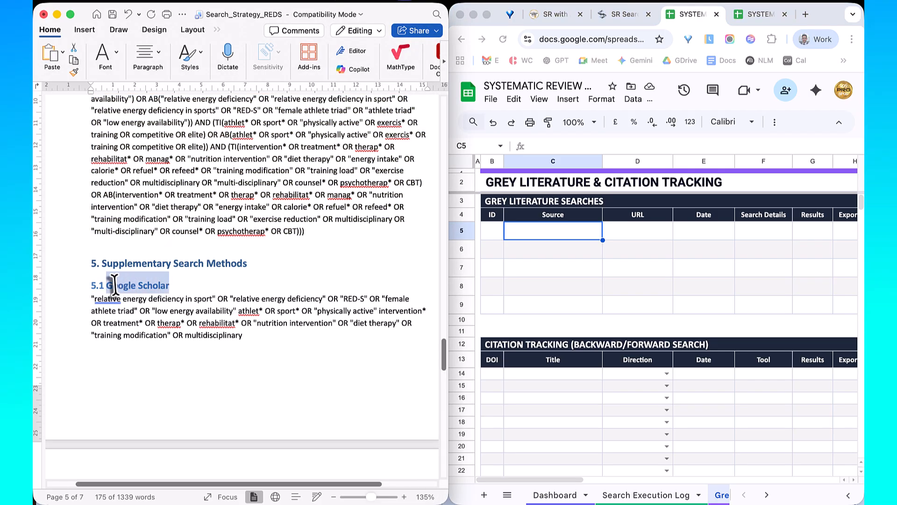
{"action": "left_click", "coordinate": [548, 234]}
{"action": "key", "text": "super+v"}
{"action": "key", "text": "Return"}
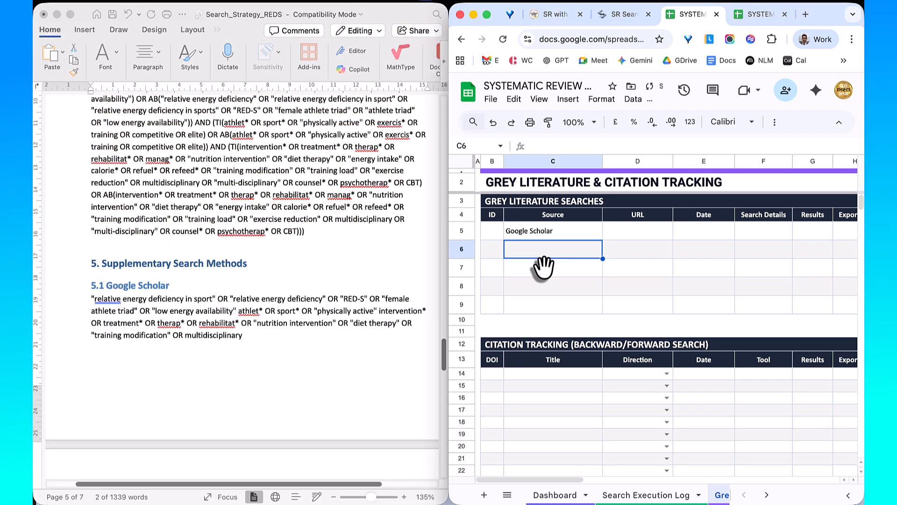
Copy the full Google Scholar search string from section 5.1 of the strategy document into the Google Scholar row's Search Details cell, F5.
{"action": "left_click", "coordinate": [494, 232]}
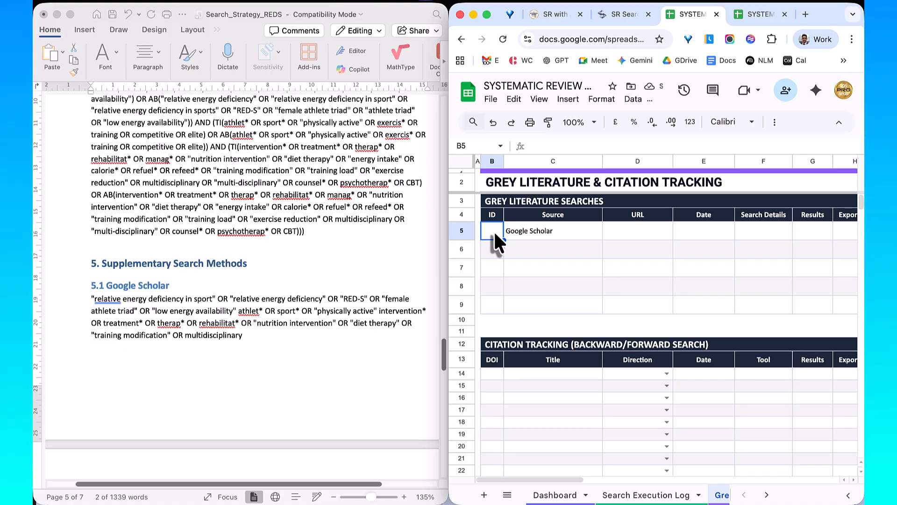
{"action": "left_click", "coordinate": [631, 231]}
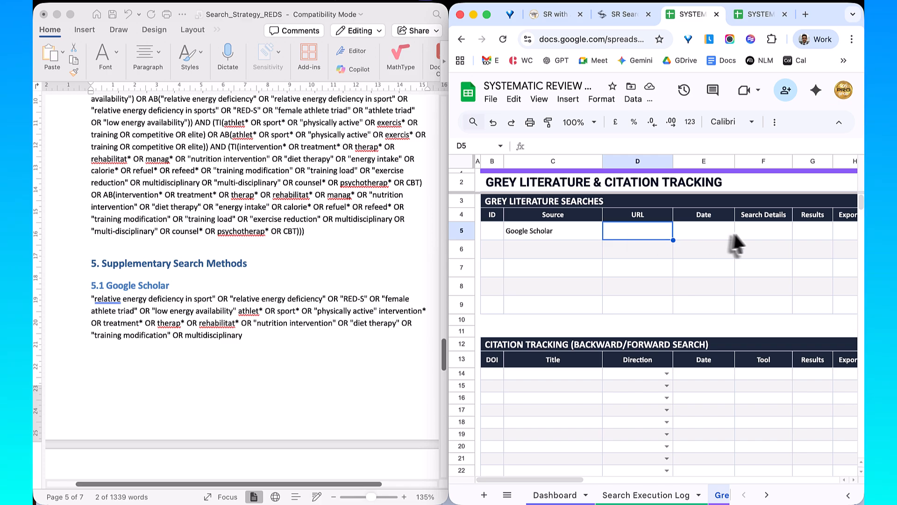
{"action": "left_click", "coordinate": [299, 323]}
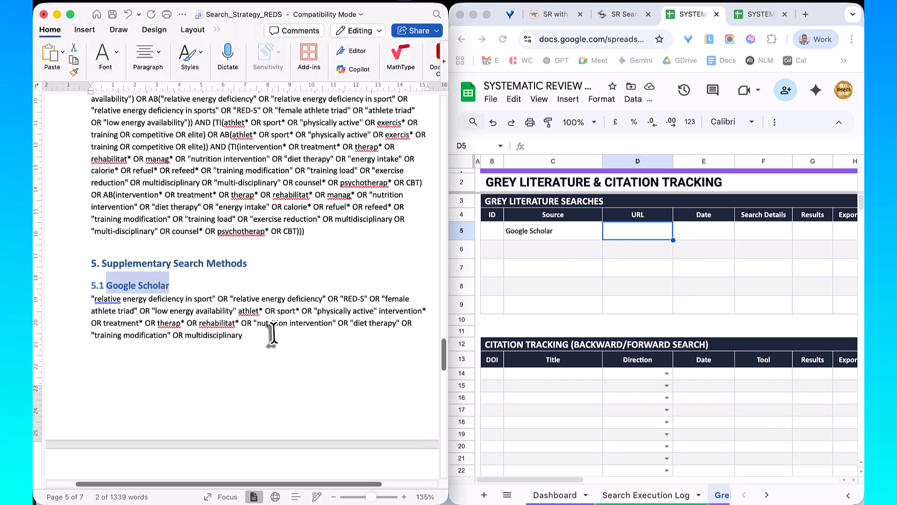
{"action": "left_click_drag", "start_coordinate": [261, 340], "coordinate": [88, 301]}
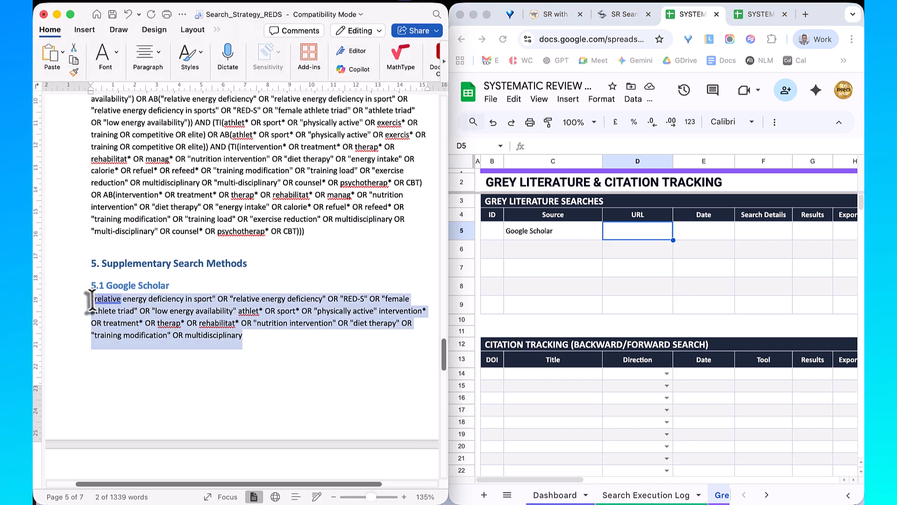
{"action": "right_click", "coordinate": [113, 312]}
{"action": "left_click", "coordinate": [131, 273]}
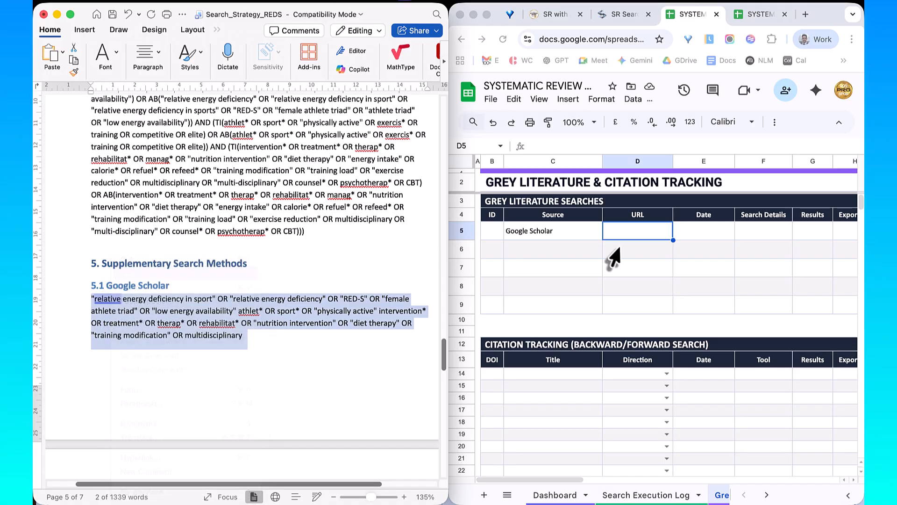
{"action": "left_click", "coordinate": [760, 233]}
{"action": "double_click", "coordinate": [758, 229]}
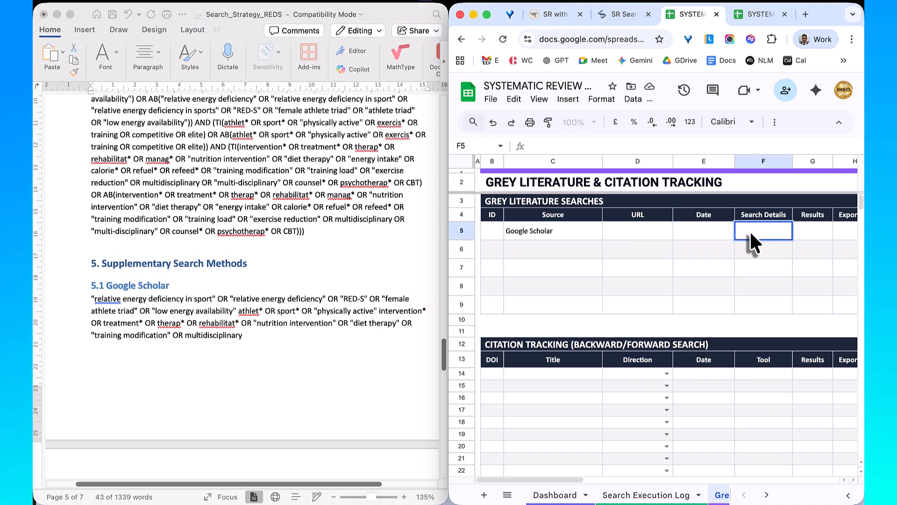
{"action": "right_click", "coordinate": [746, 227]}
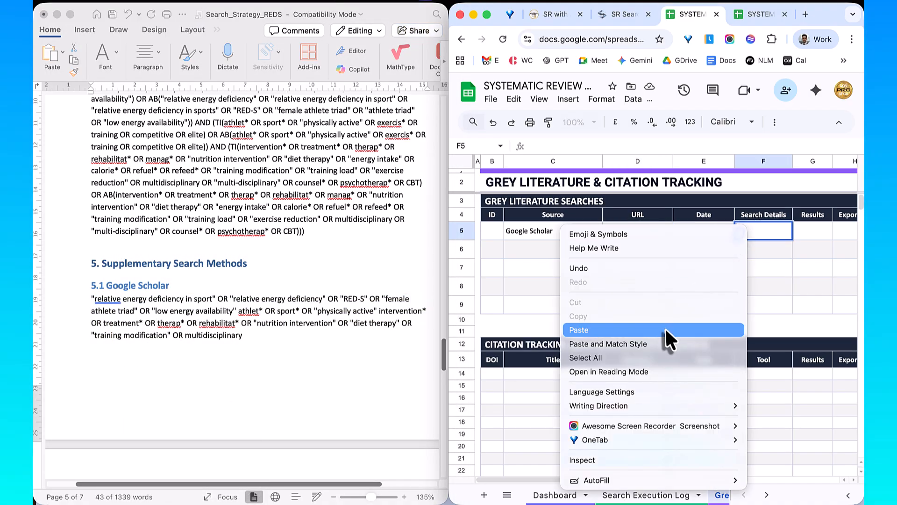
{"action": "left_click", "coordinate": [666, 329]}
{"action": "left_click", "coordinate": [696, 303]}
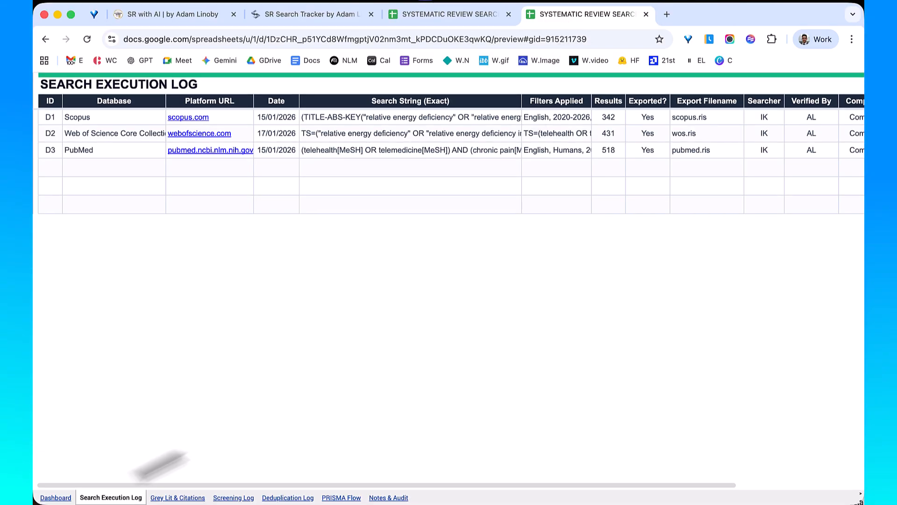
Examine the completed example tracker's Dashboard and search records, including its grey literature and backward/forward citation tracking entries.
{"action": "left_click", "coordinate": [56, 498]}
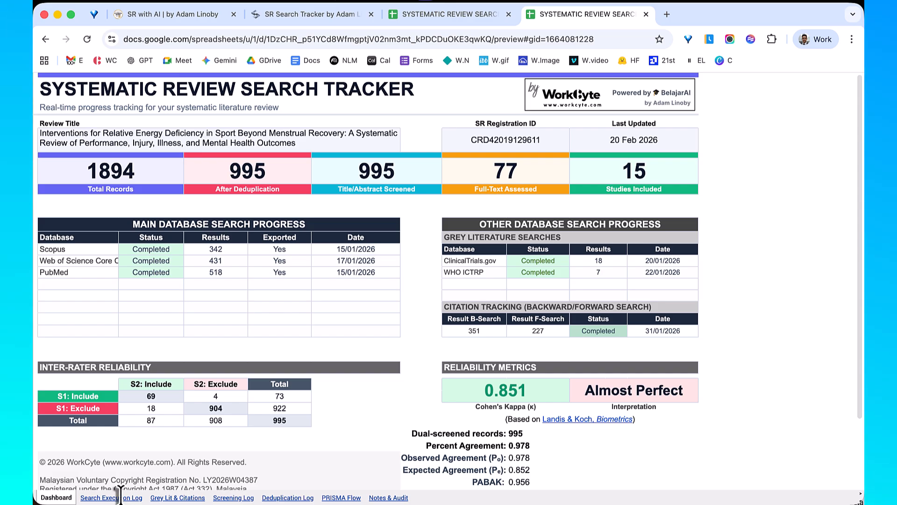
{"action": "left_click", "coordinate": [120, 496]}
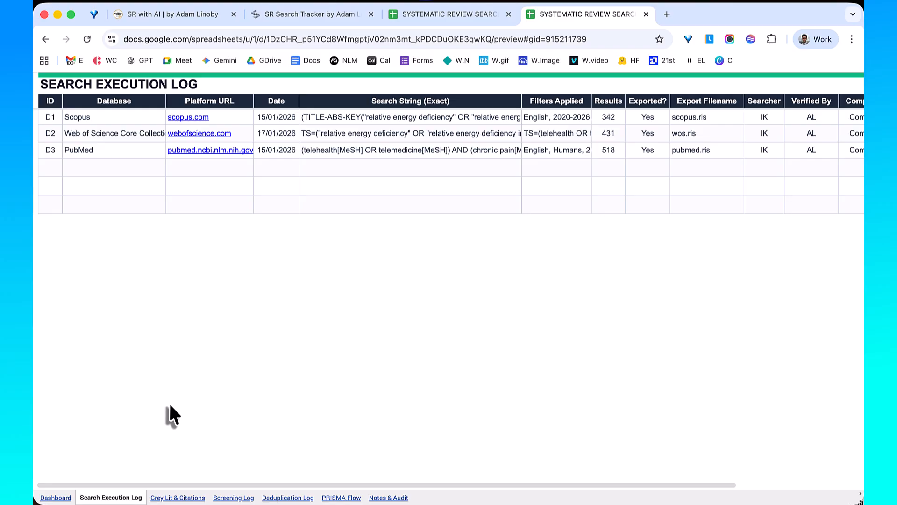
{"action": "left_click", "coordinate": [177, 497]}
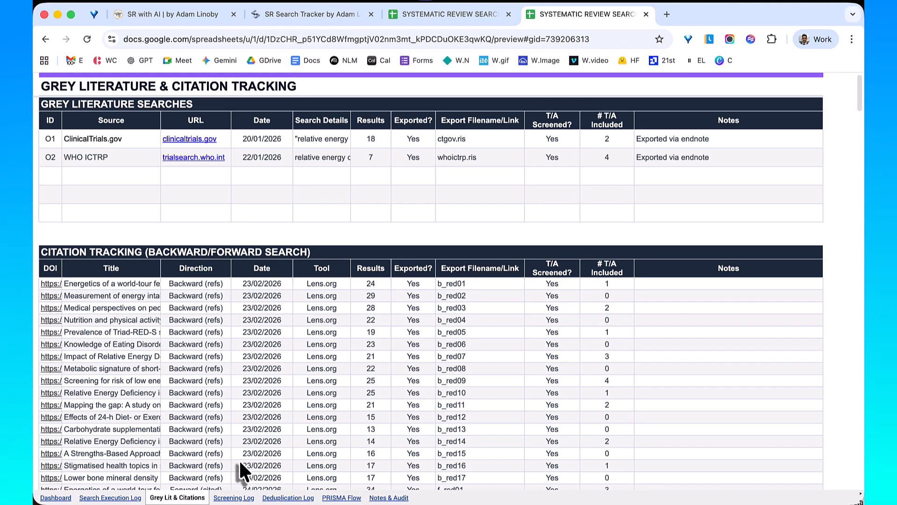
{"action": "scroll", "coordinate": [239, 463], "scroll_direction": "down", "scroll_amount": 3}
{"action": "scroll", "coordinate": [240, 467], "scroll_direction": "down", "scroll_amount": 2}
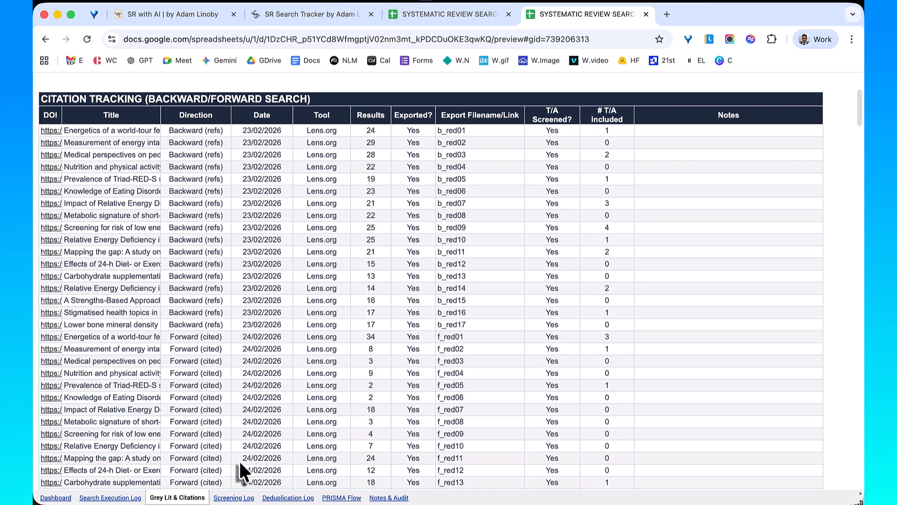
{"action": "scroll", "coordinate": [240, 465], "scroll_direction": "down", "scroll_amount": 5}
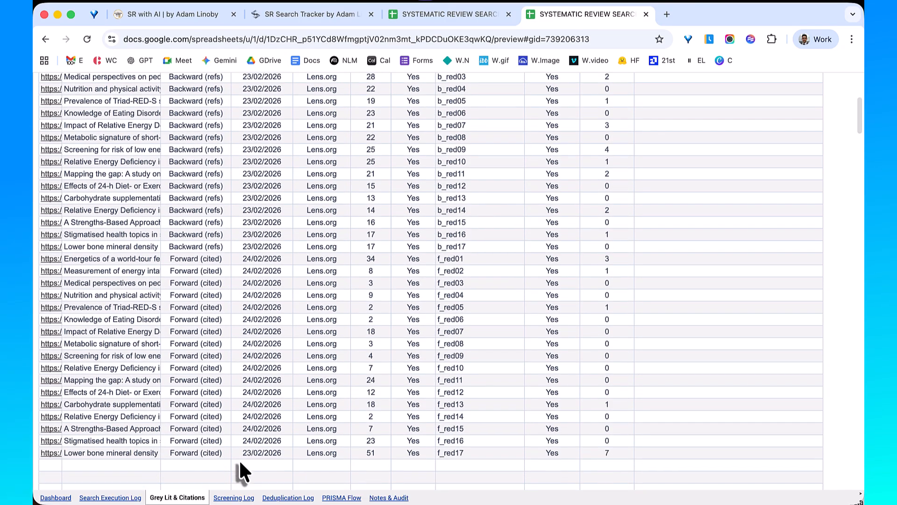
{"action": "scroll", "coordinate": [239, 459], "scroll_direction": "up", "scroll_amount": 10}
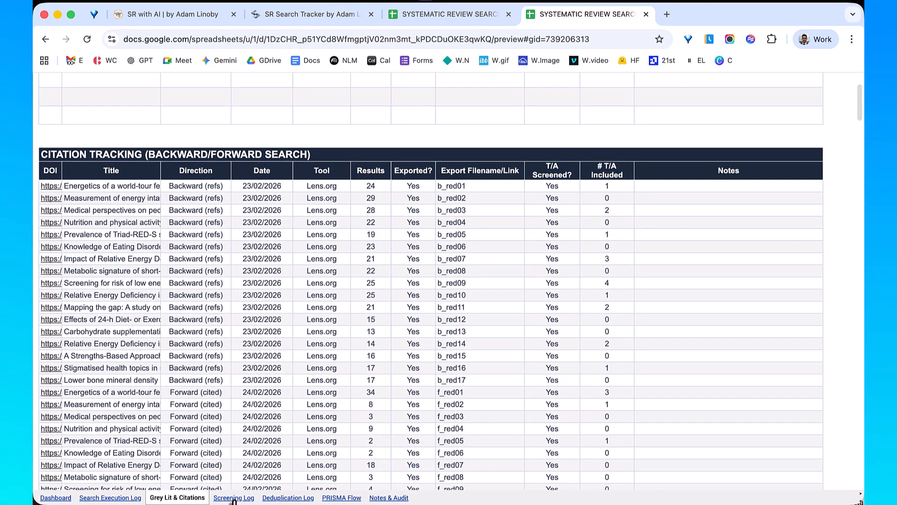
Examine the example tracker's Screening and Deduplication Logs and its PRISMA 2020 flow counts and diagram.
{"action": "left_click", "coordinate": [233, 497]}
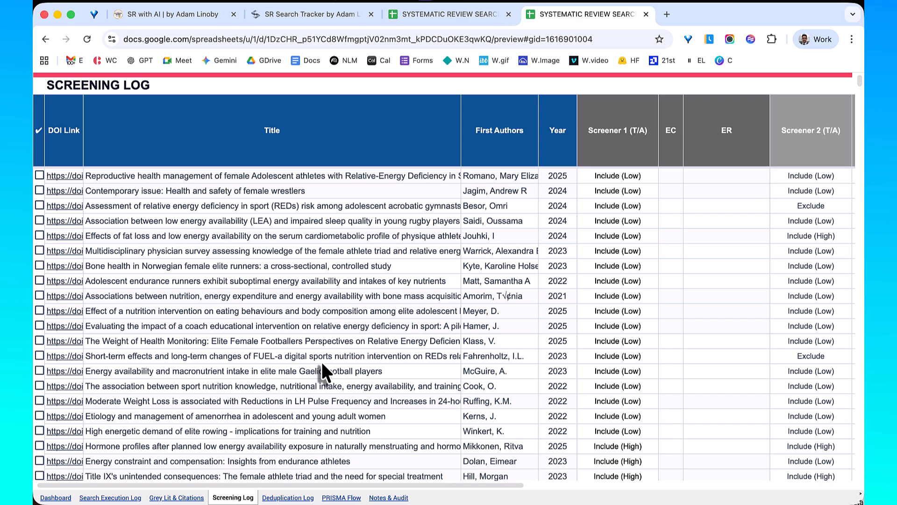
{"action": "scroll", "coordinate": [321, 362], "scroll_direction": "right", "scroll_amount": 10}
{"action": "left_click", "coordinate": [290, 497]}
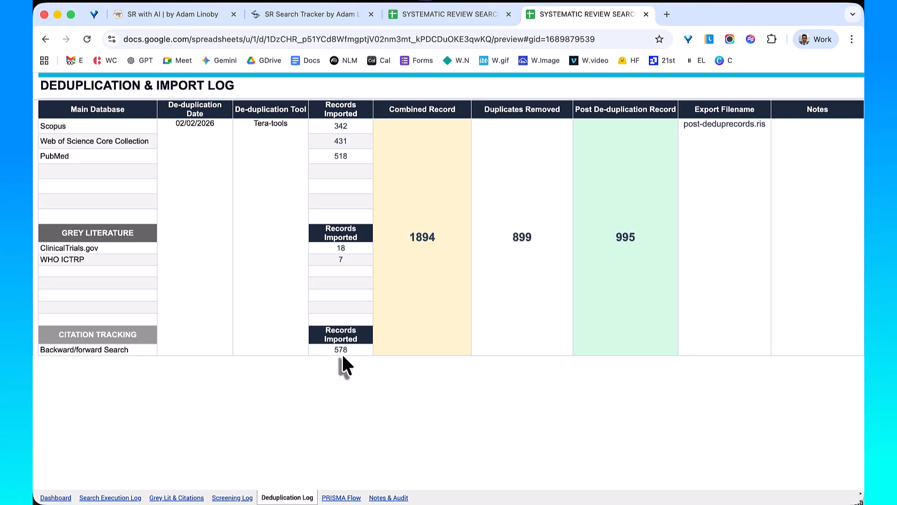
{"action": "key", "text": "ctrl+a"}
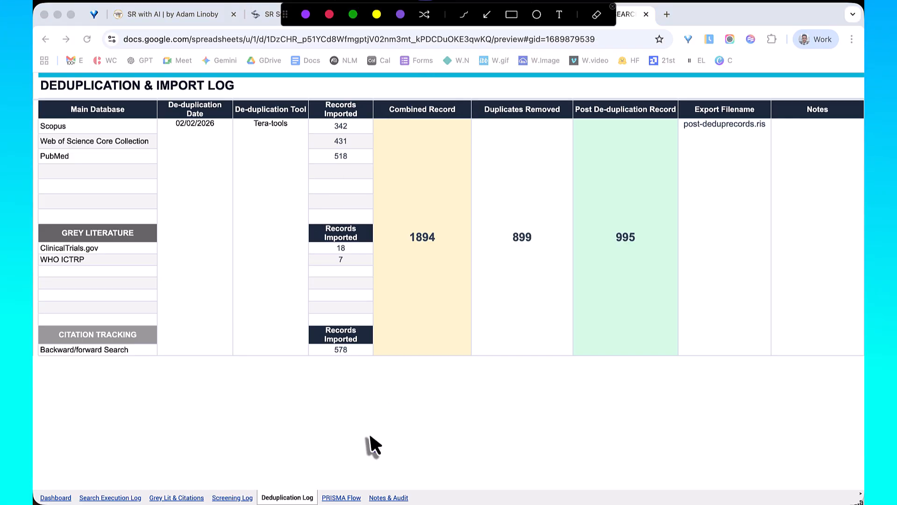
{"action": "key", "text": "Escape"}
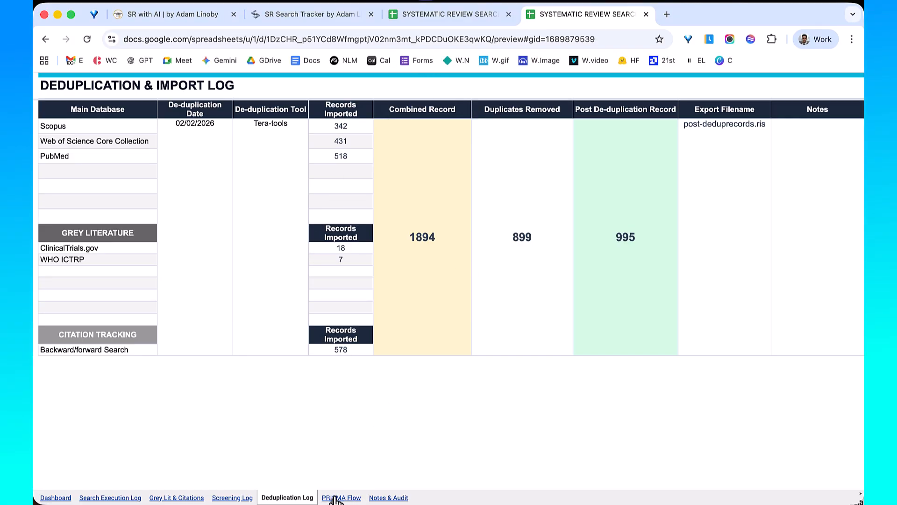
{"action": "left_click", "coordinate": [335, 498]}
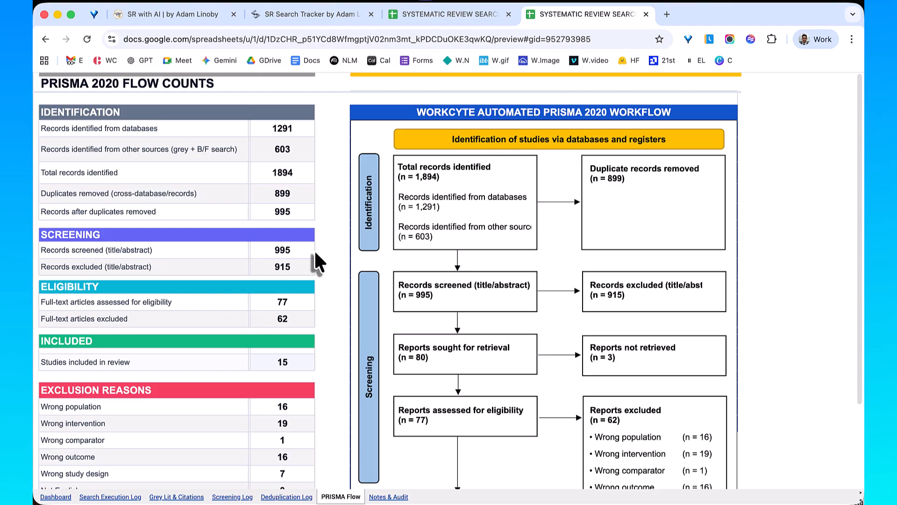
{"action": "scroll", "coordinate": [363, 282], "scroll_direction": "down", "scroll_amount": 2}
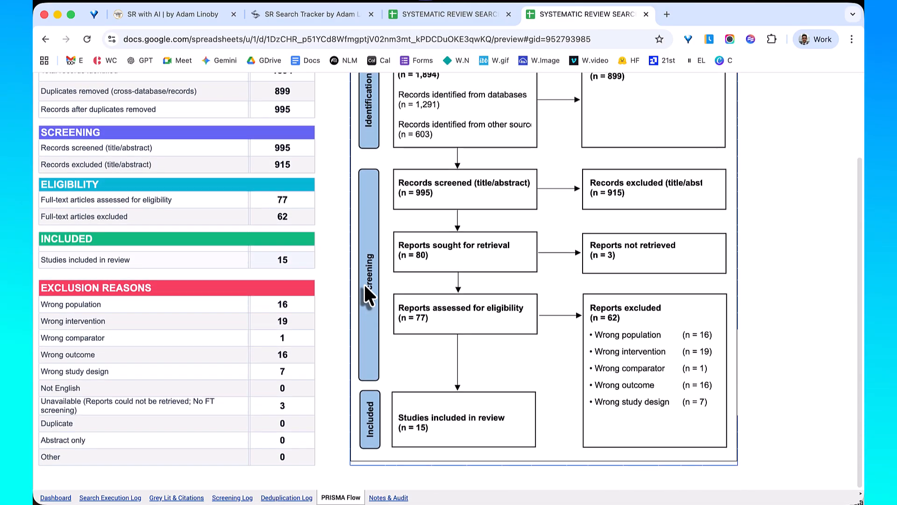
Reduce the page zoom to 90% and capture a screenshot of the complete PRISMA 2020 flow diagram.
{"action": "scroll", "coordinate": [364, 283], "scroll_direction": "up", "scroll_amount": 1}
{"action": "left_click", "coordinate": [852, 41]}
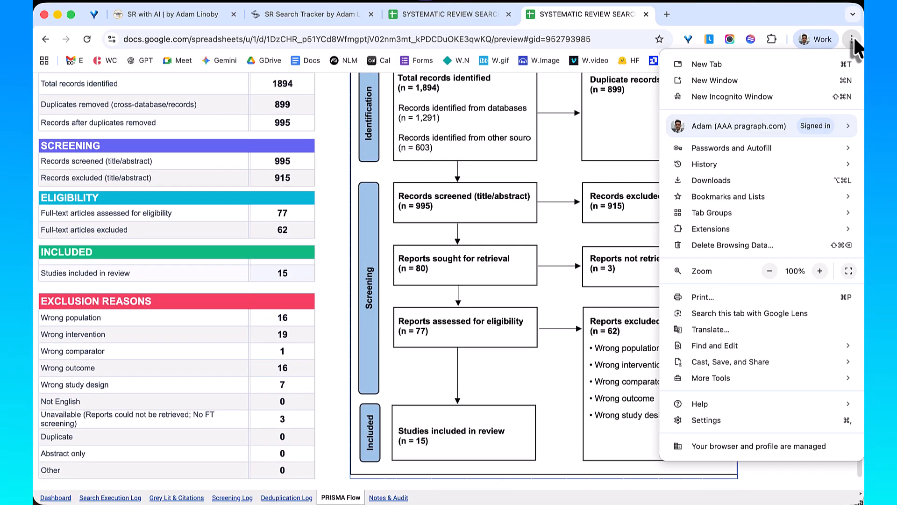
{"action": "left_click", "coordinate": [769, 270]}
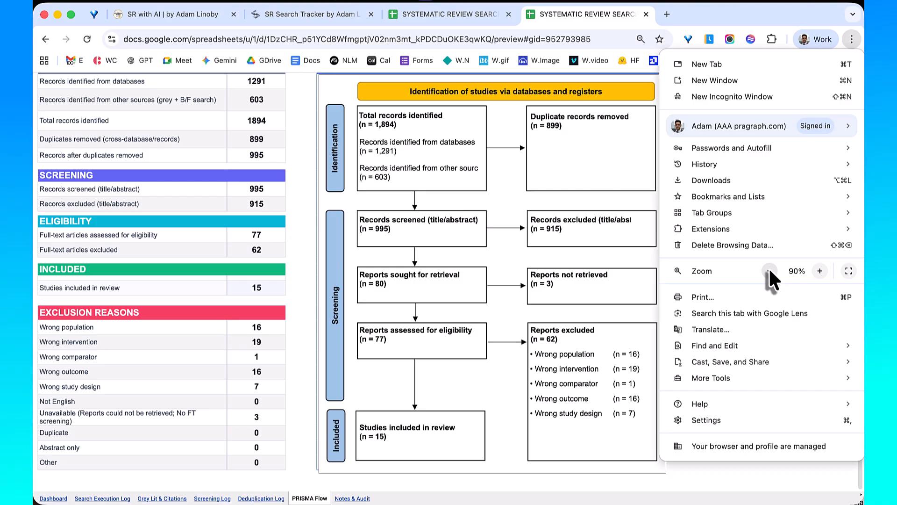
{"action": "left_click", "coordinate": [691, 469]}
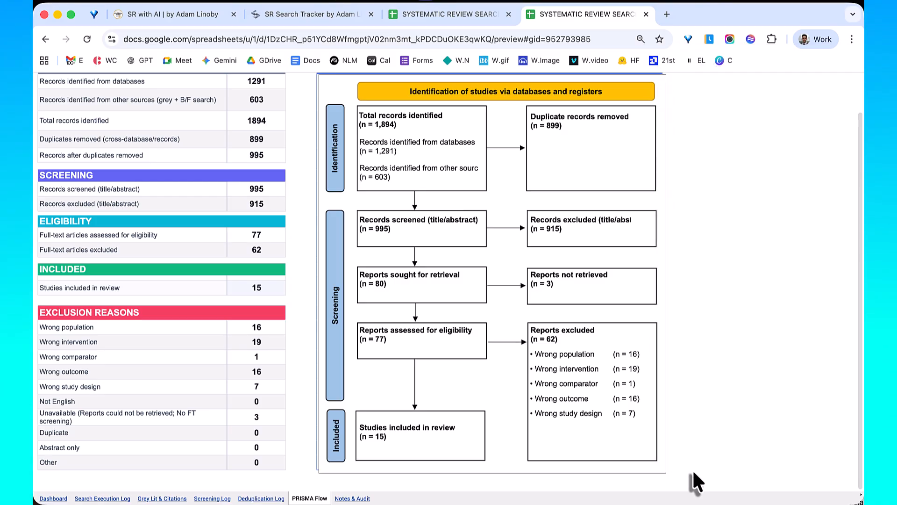
{"action": "key", "text": "super+shift+4"}
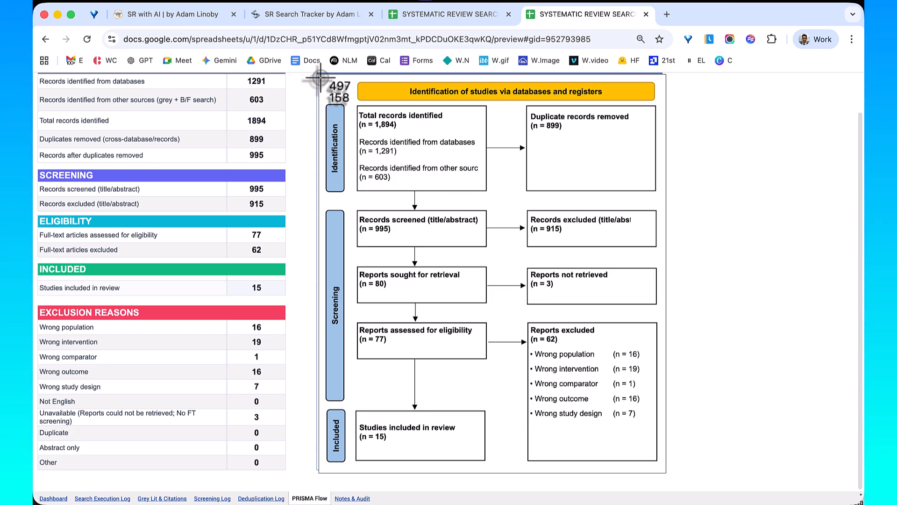
{"action": "left_click_drag", "start_coordinate": [319, 78], "coordinate": [664, 469]}
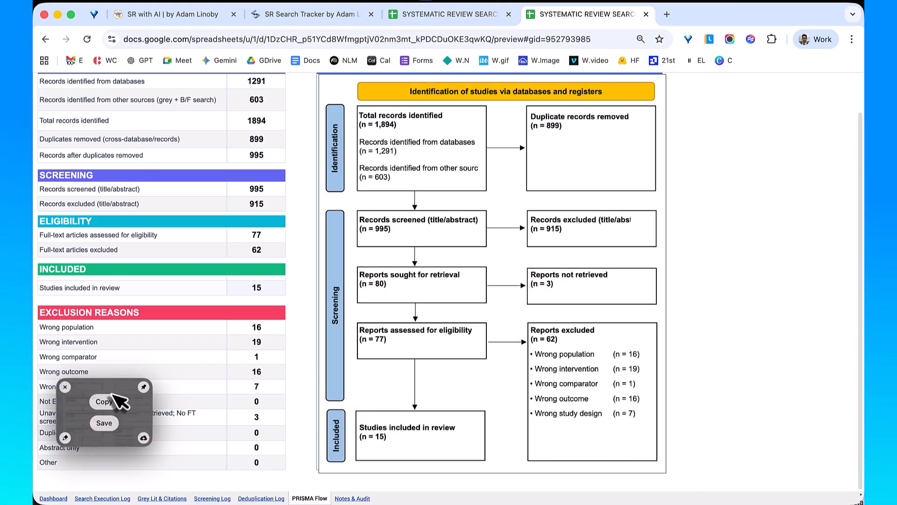
Preview the captured PRISMA diagram in the screenshot annotation editor and close it without saving.
{"action": "left_click", "coordinate": [125, 397]}
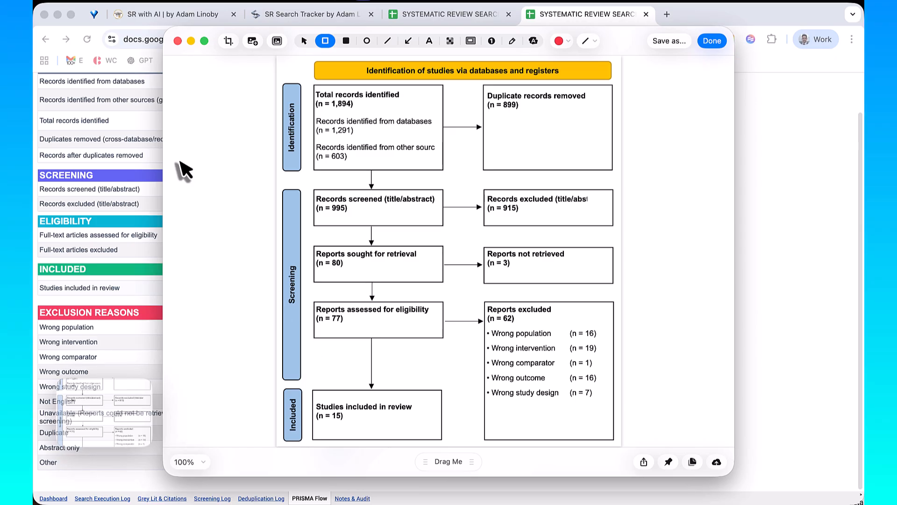
{"action": "left_click", "coordinate": [178, 41]}
{"action": "mouse_move", "coordinate": [87, 412]}
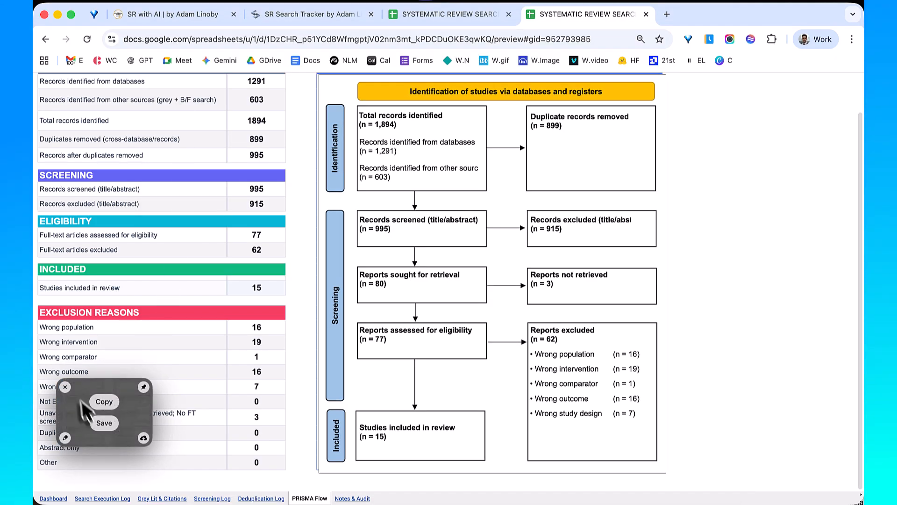
{"action": "scroll", "coordinate": [123, 373], "scroll_direction": "up", "scroll_amount": 2}
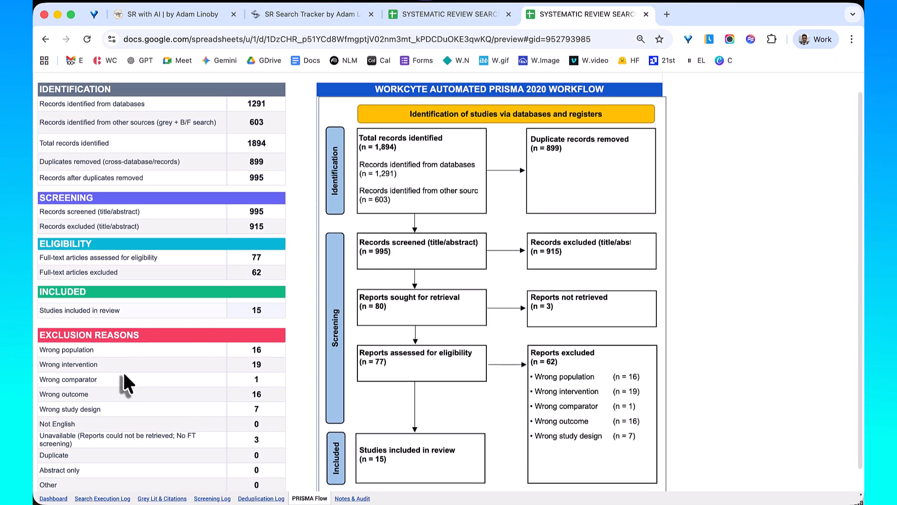
Switch to the SR with AI site and examine its workflow stages from SR Search Tracker through Searching, Deduplication, Screening and Forward/Backward Search.
{"action": "left_click", "coordinate": [306, 15]}
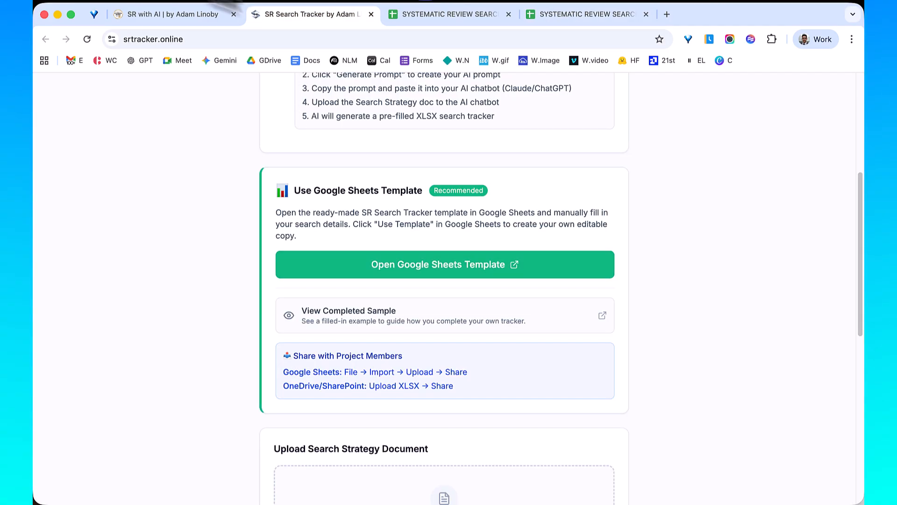
{"action": "left_click", "coordinate": [196, 23]}
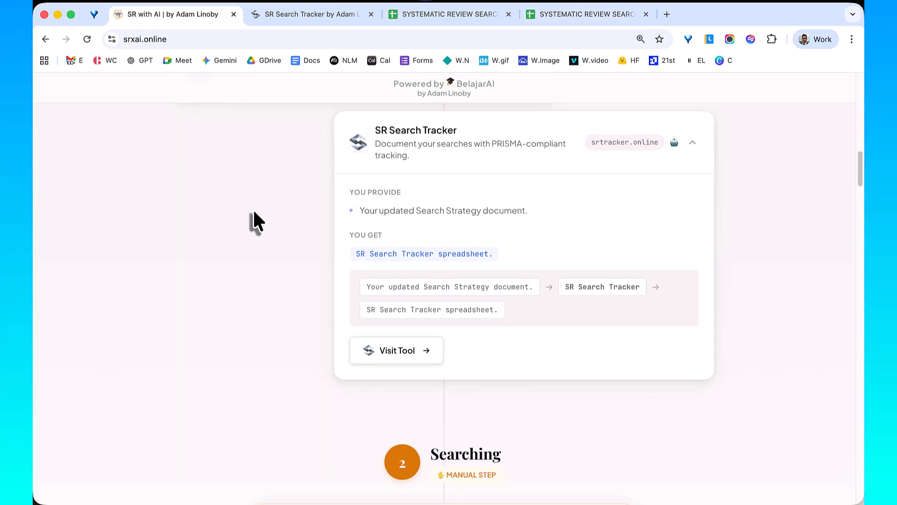
{"action": "scroll", "coordinate": [254, 212], "scroll_direction": "down", "scroll_amount": 5}
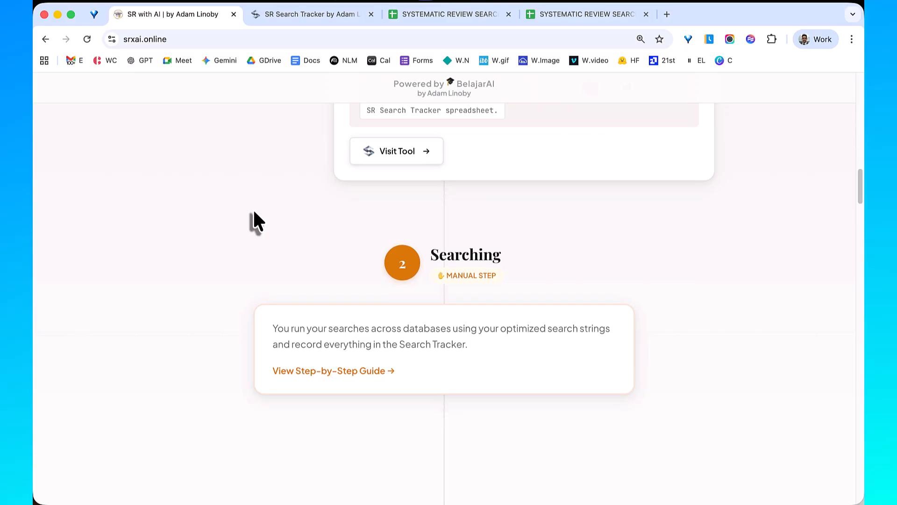
{"action": "scroll", "coordinate": [254, 213], "scroll_direction": "down", "scroll_amount": 1}
{"action": "scroll", "coordinate": [254, 212], "scroll_direction": "down", "scroll_amount": 5}
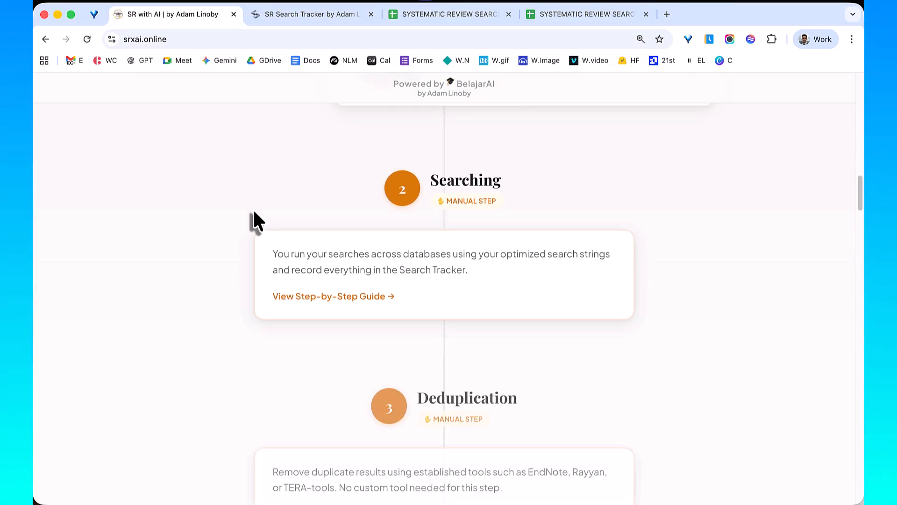
{"action": "scroll", "coordinate": [254, 213], "scroll_direction": "up", "scroll_amount": 7}
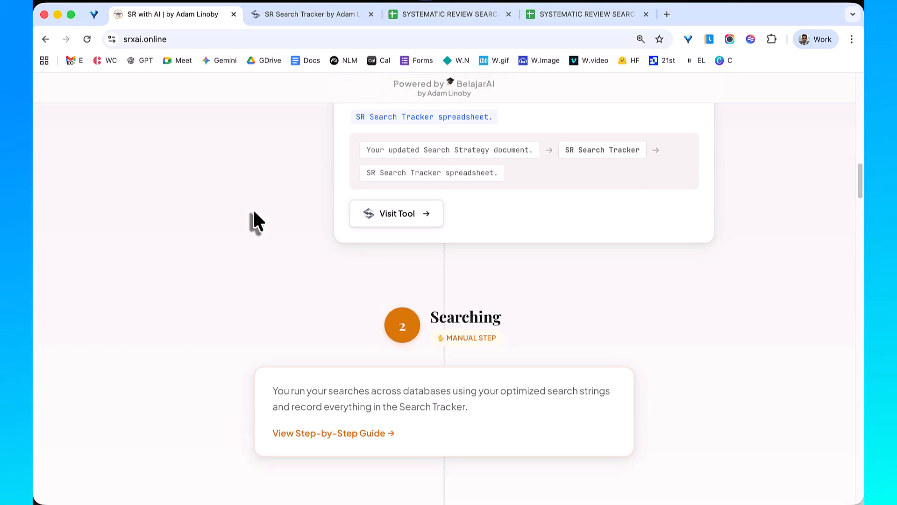
{"action": "scroll", "coordinate": [254, 213], "scroll_direction": "down", "scroll_amount": 8}
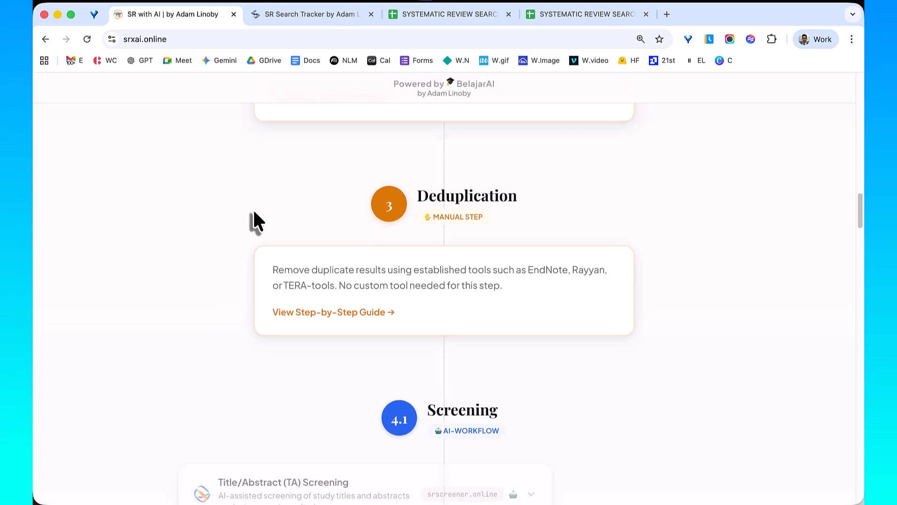
{"action": "scroll", "coordinate": [253, 213], "scroll_direction": "down", "scroll_amount": 6}
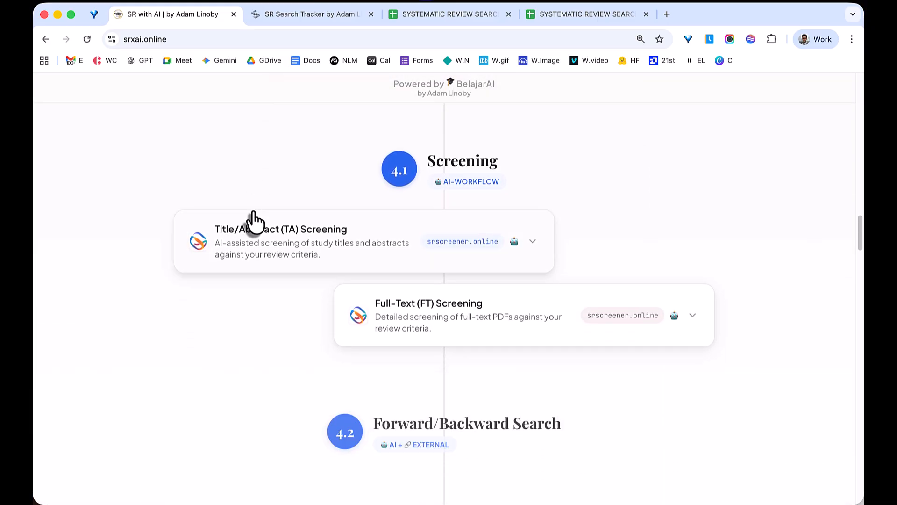
{"action": "scroll", "coordinate": [254, 213], "scroll_direction": "down", "scroll_amount": 1}
{"action": "mouse_move", "coordinate": [51, 384]}
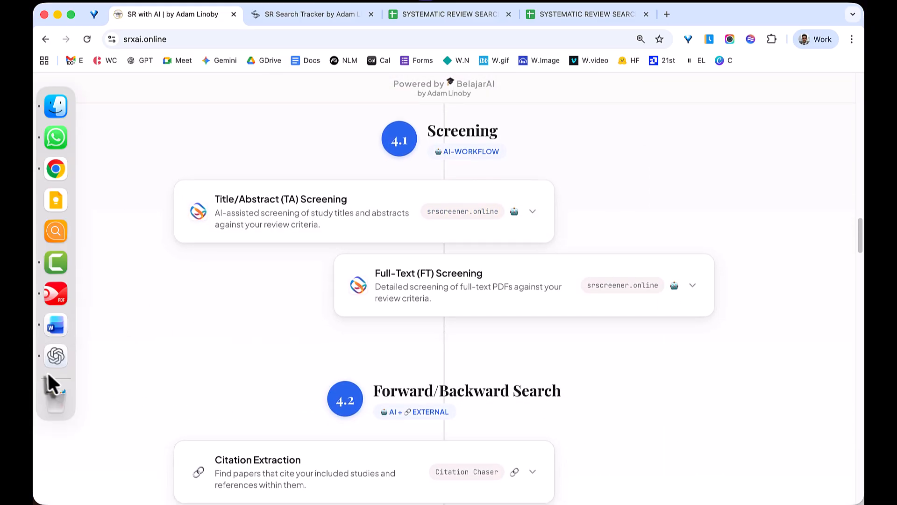